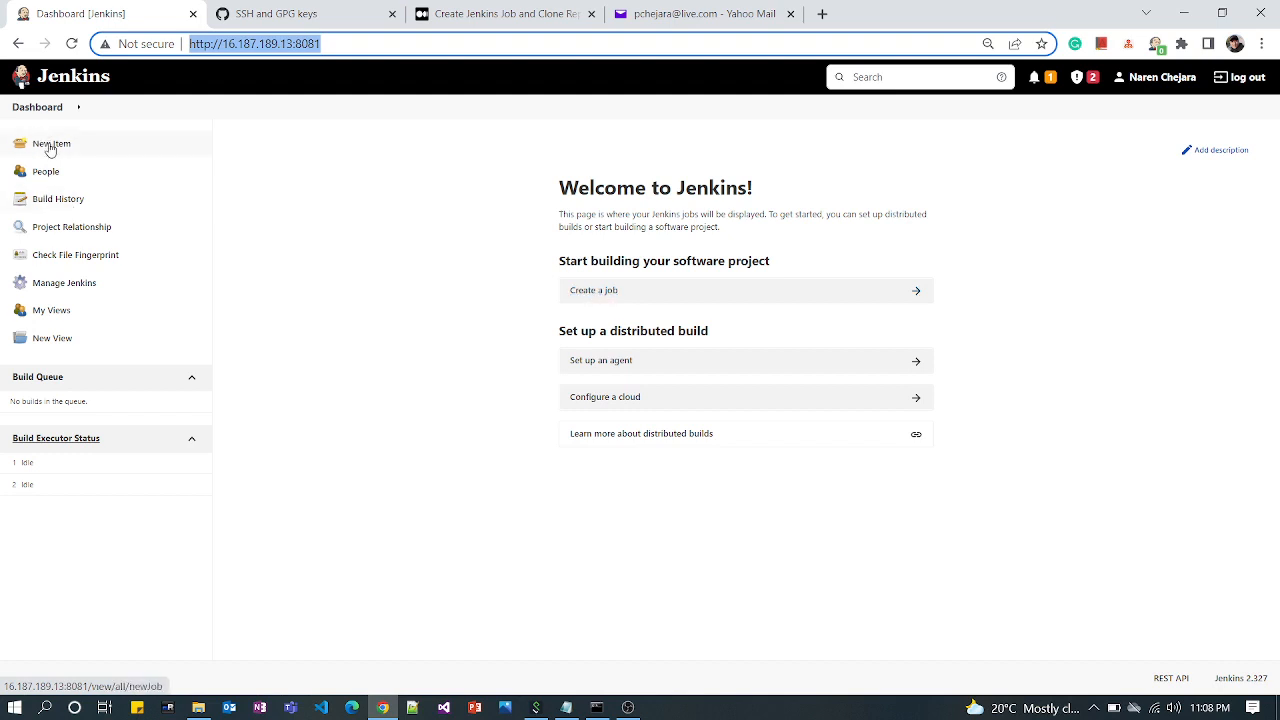
Create a Freestyle project named Clone-Git-Demo
click(594, 290)
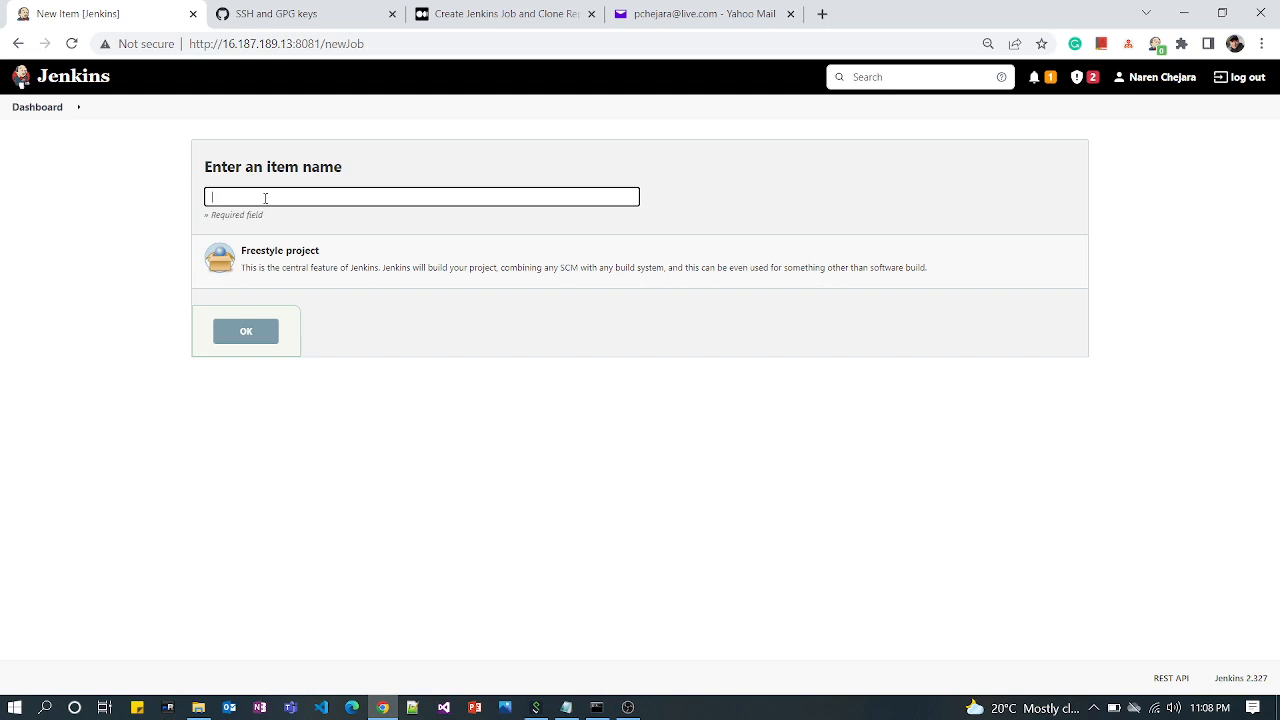
text(Clone-Git-Demo)
click(268, 280)
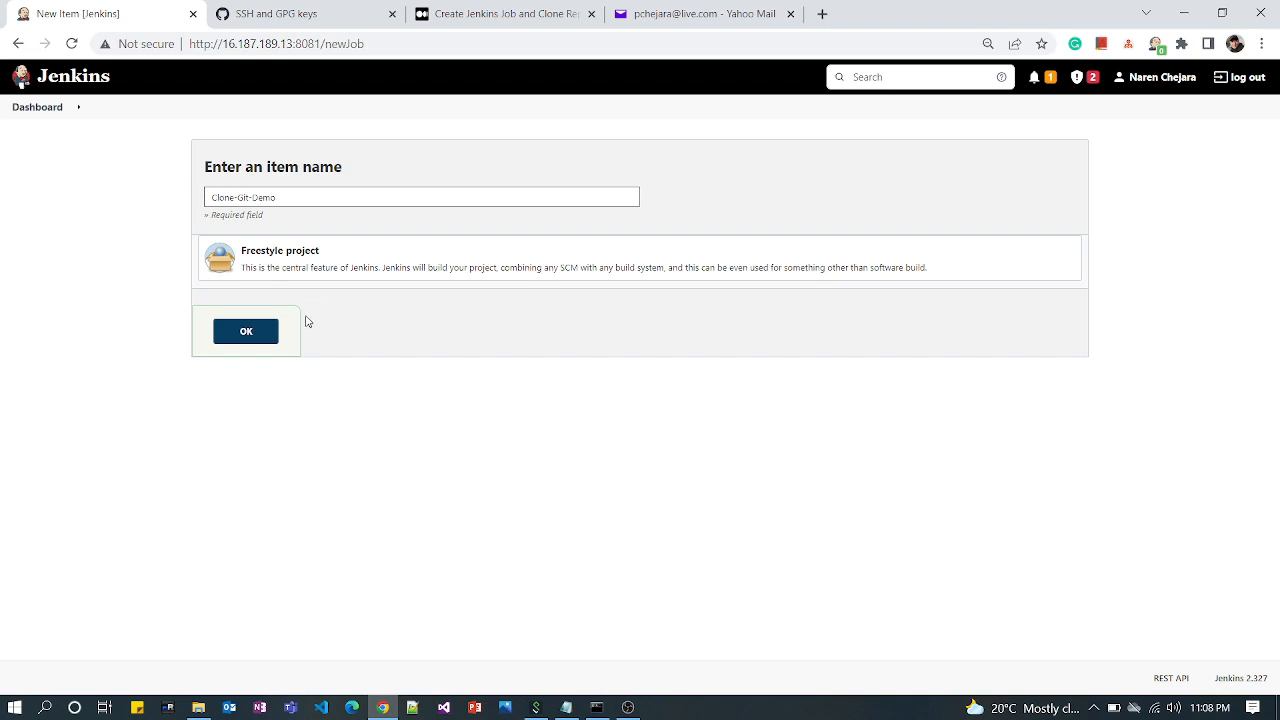
click(262, 341)
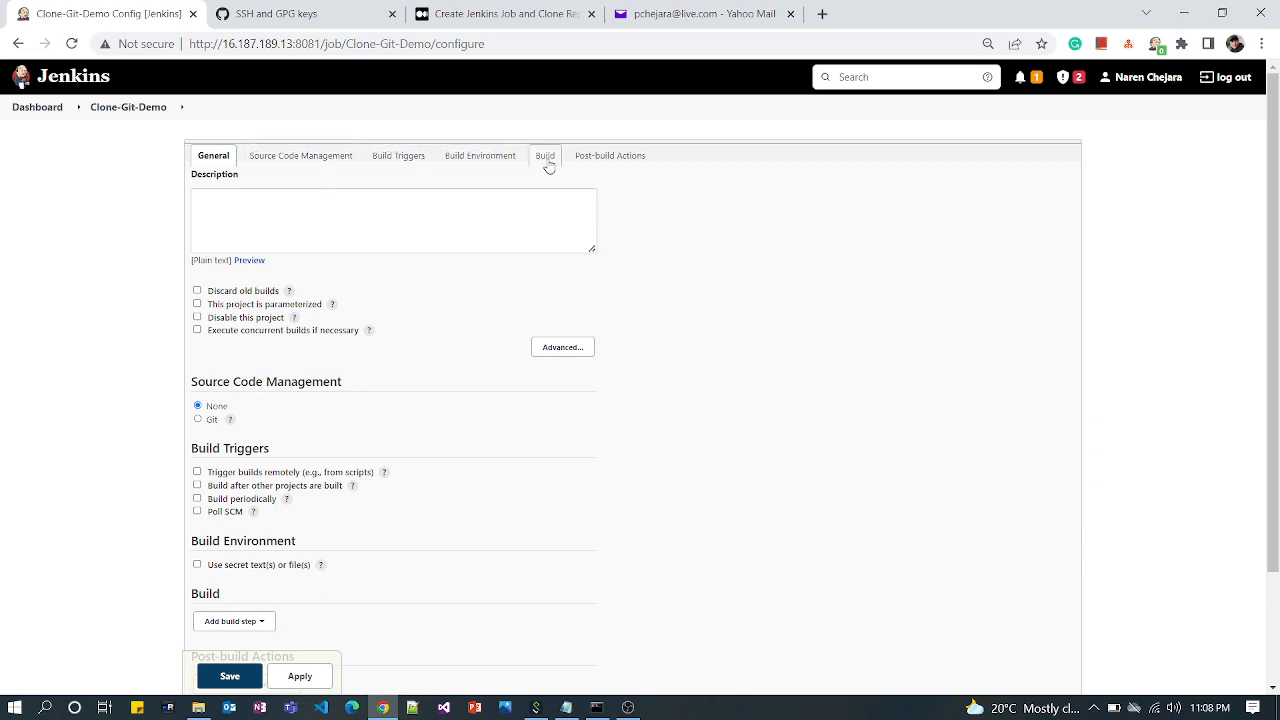
Set the job's source code management to Git, checking the help text for that option
click(324, 215)
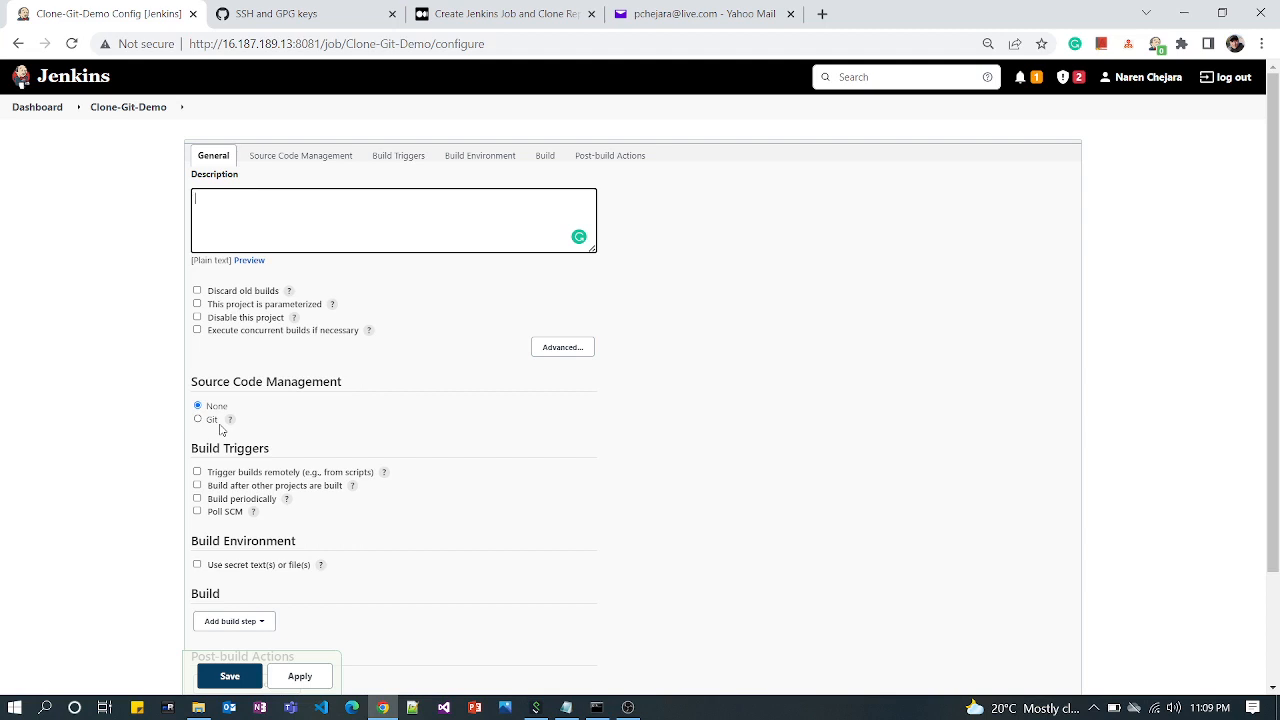
click(229, 419)
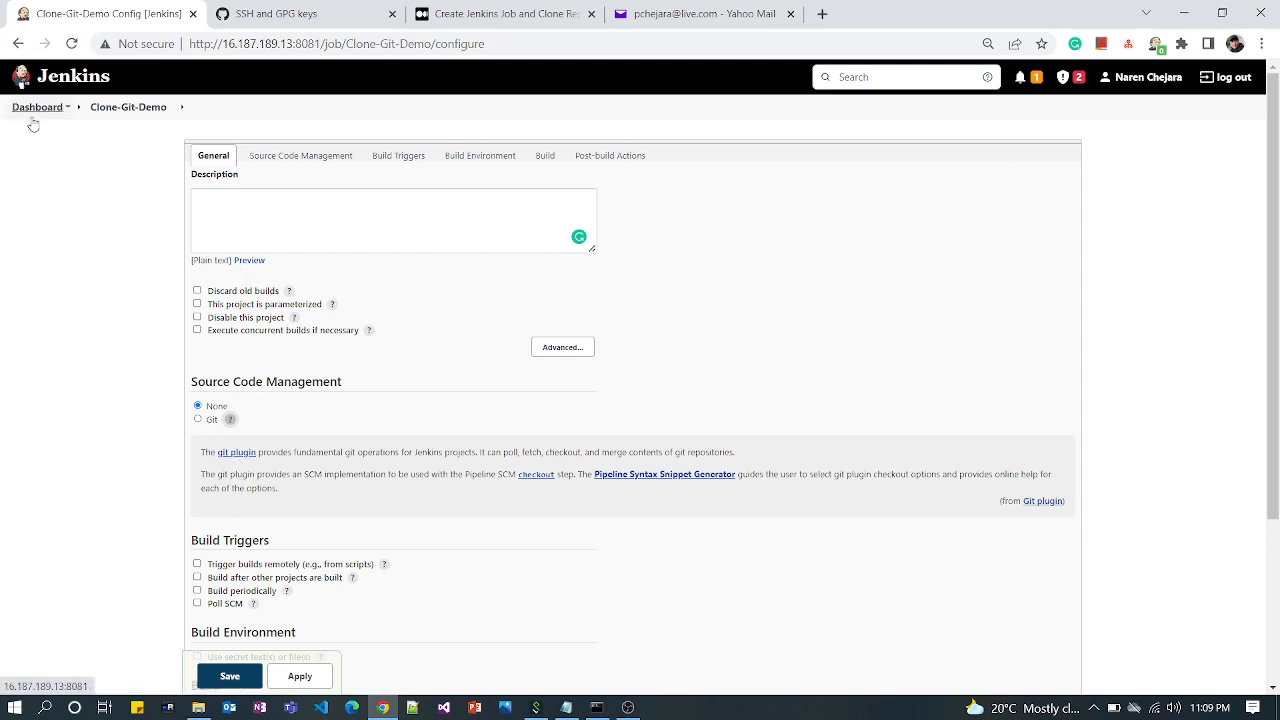
click(198, 420)
scroll(367, 478, down, 1)
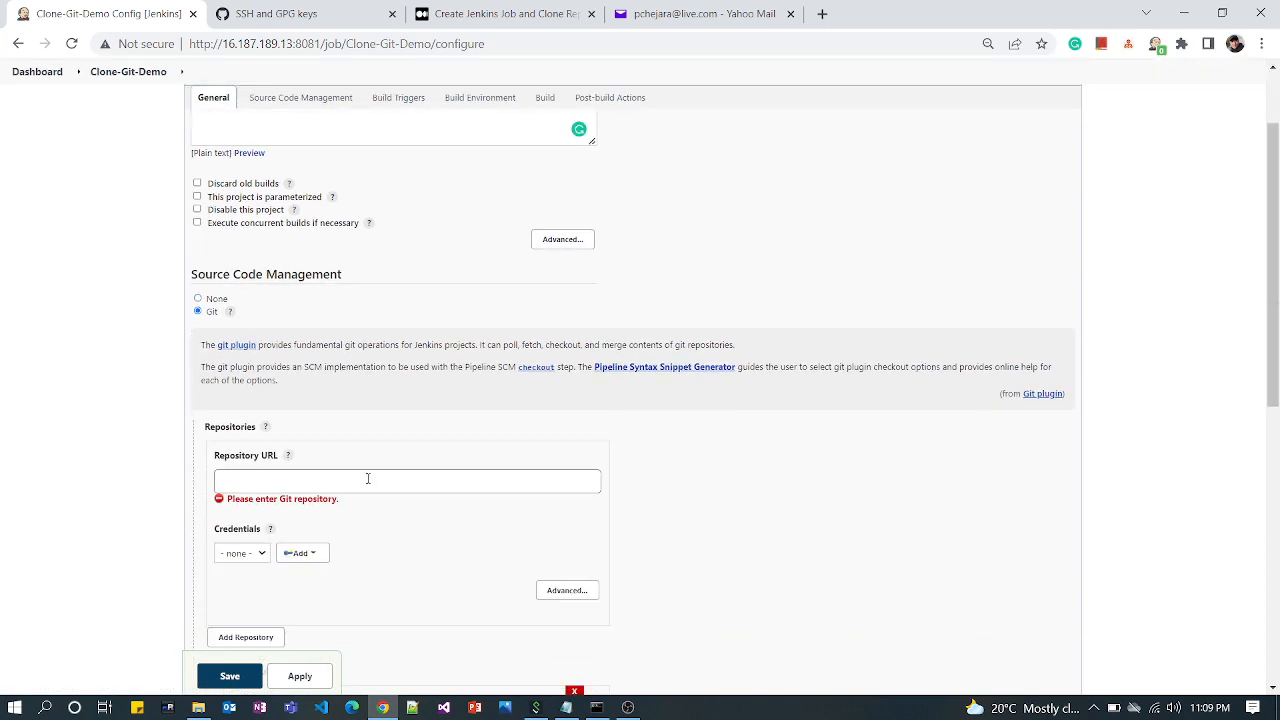
click(229, 311)
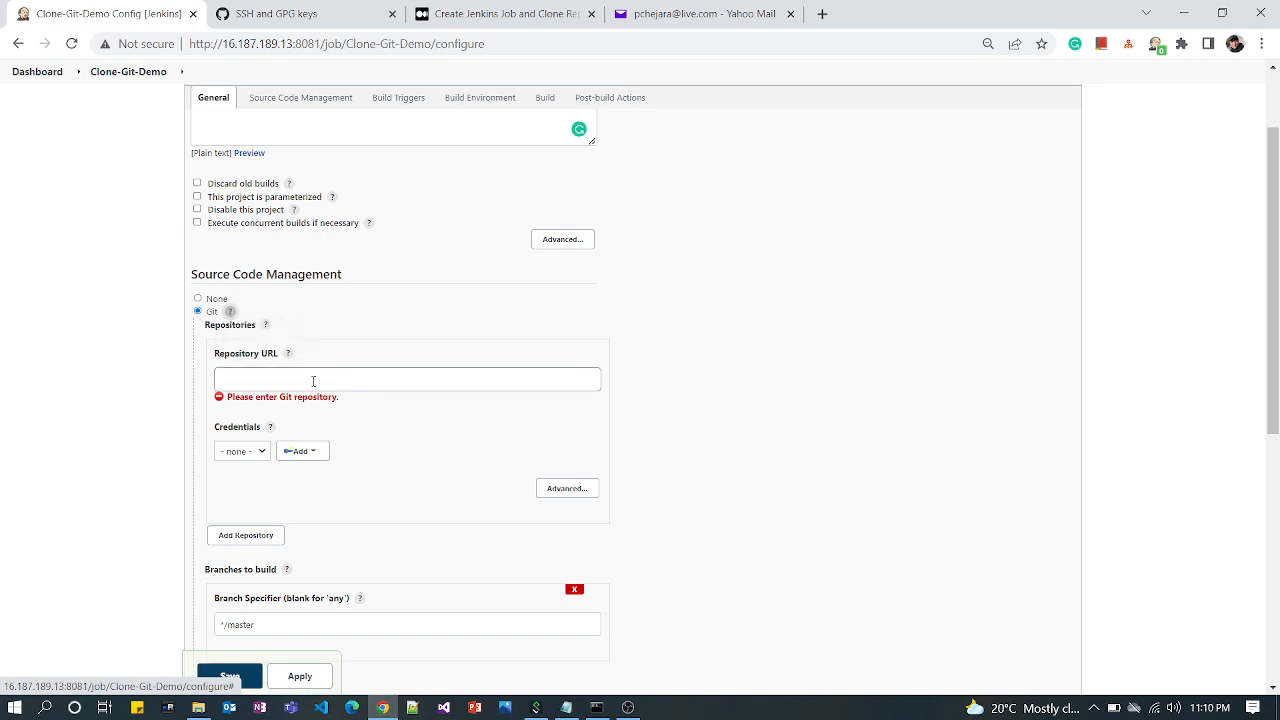
click(258, 376)
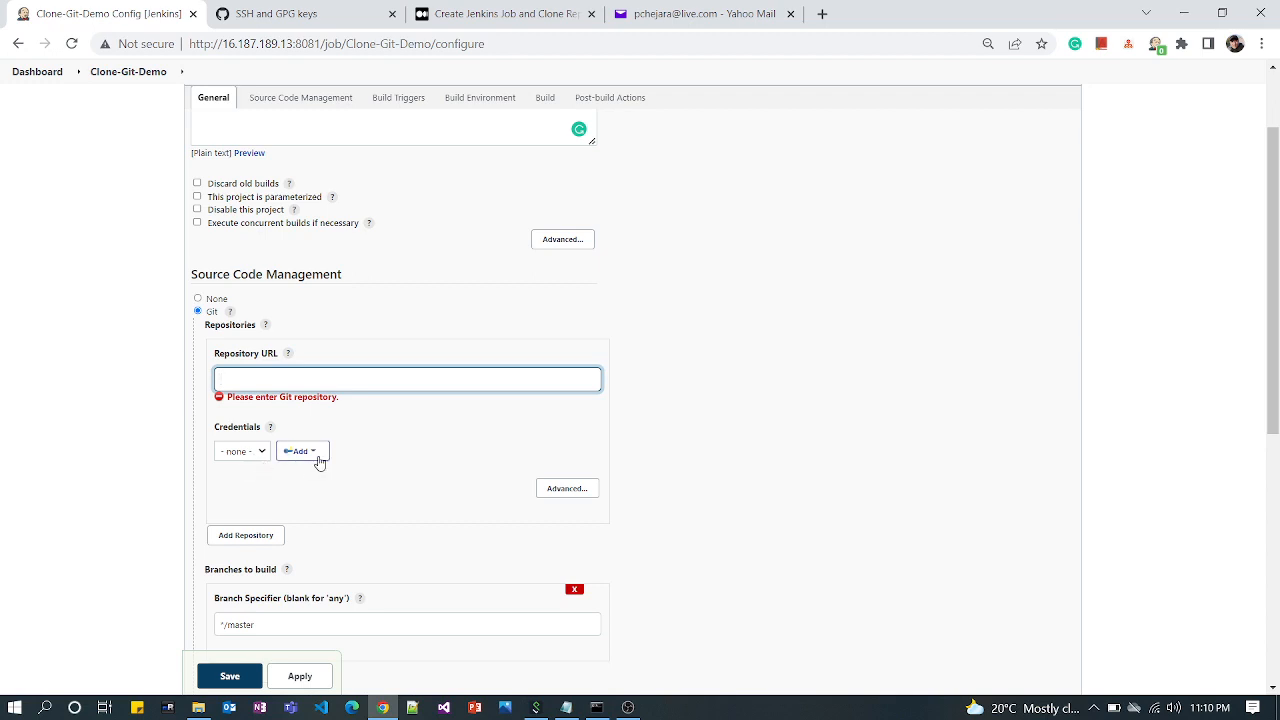
click(482, 430)
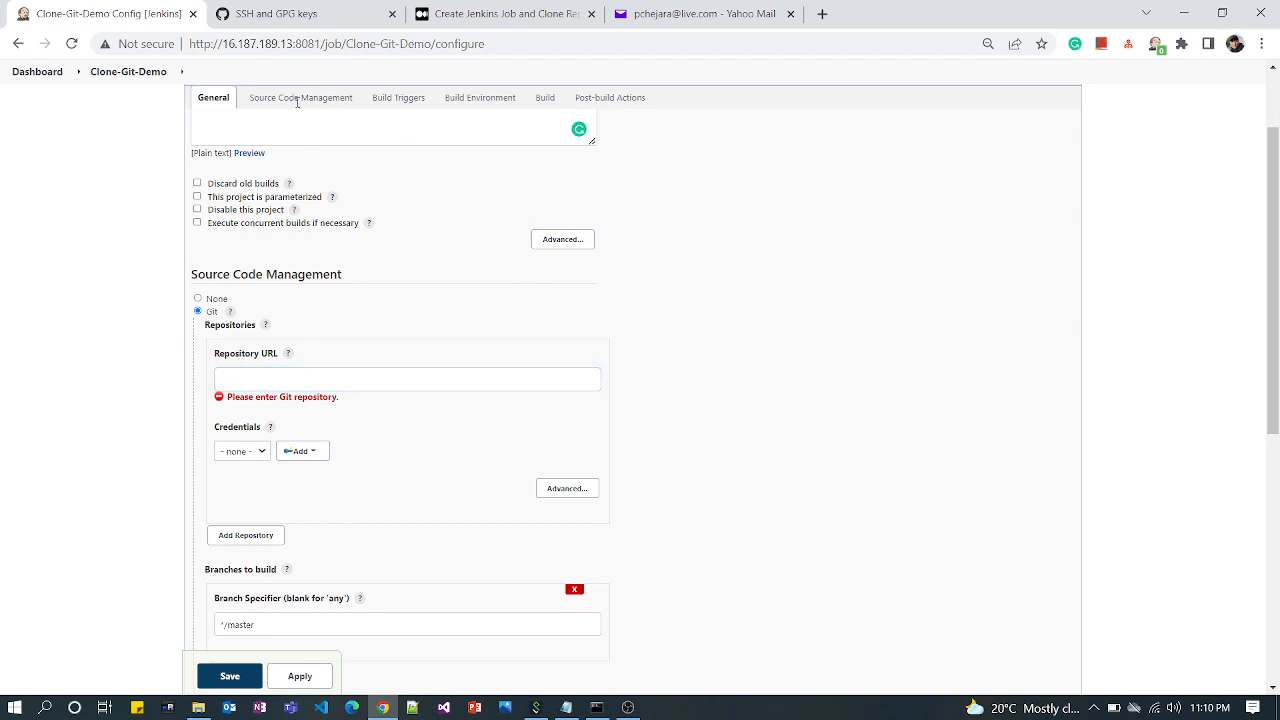
Switch to GitHub, open the ManageContactDemo repository and copy its HTTPS clone URL
click(276, 13)
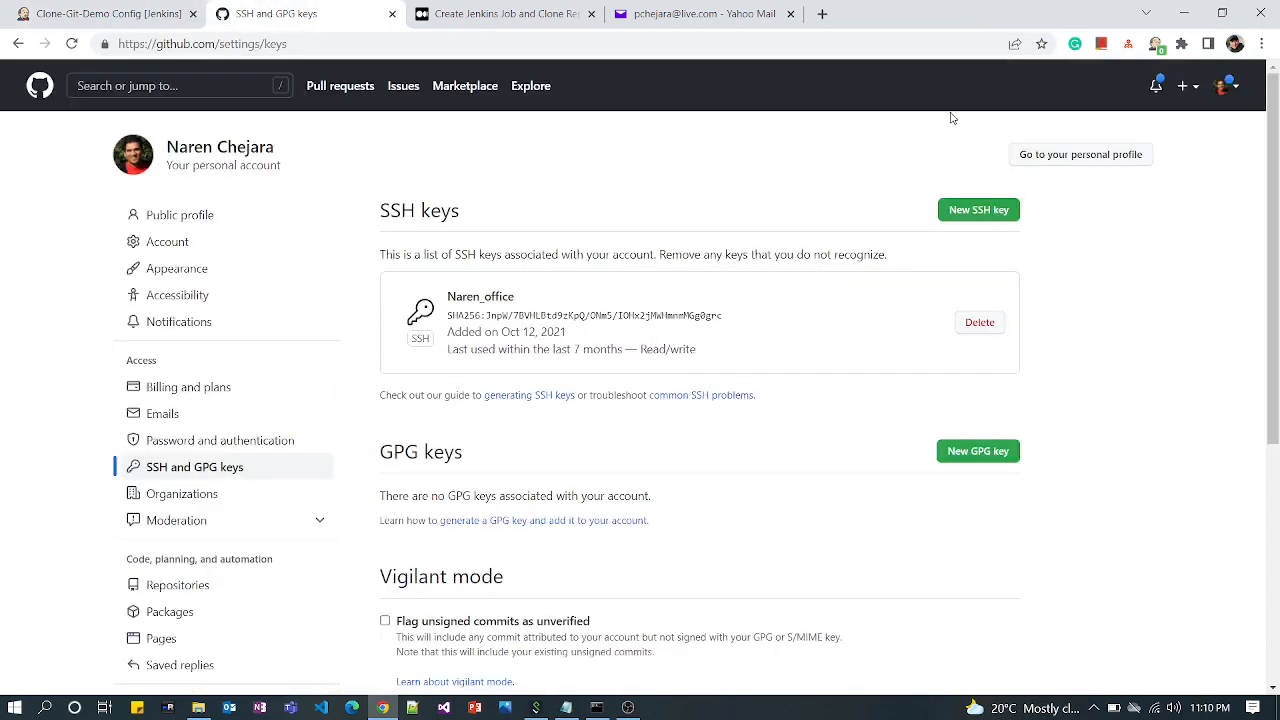
click(1236, 90)
click(1150, 210)
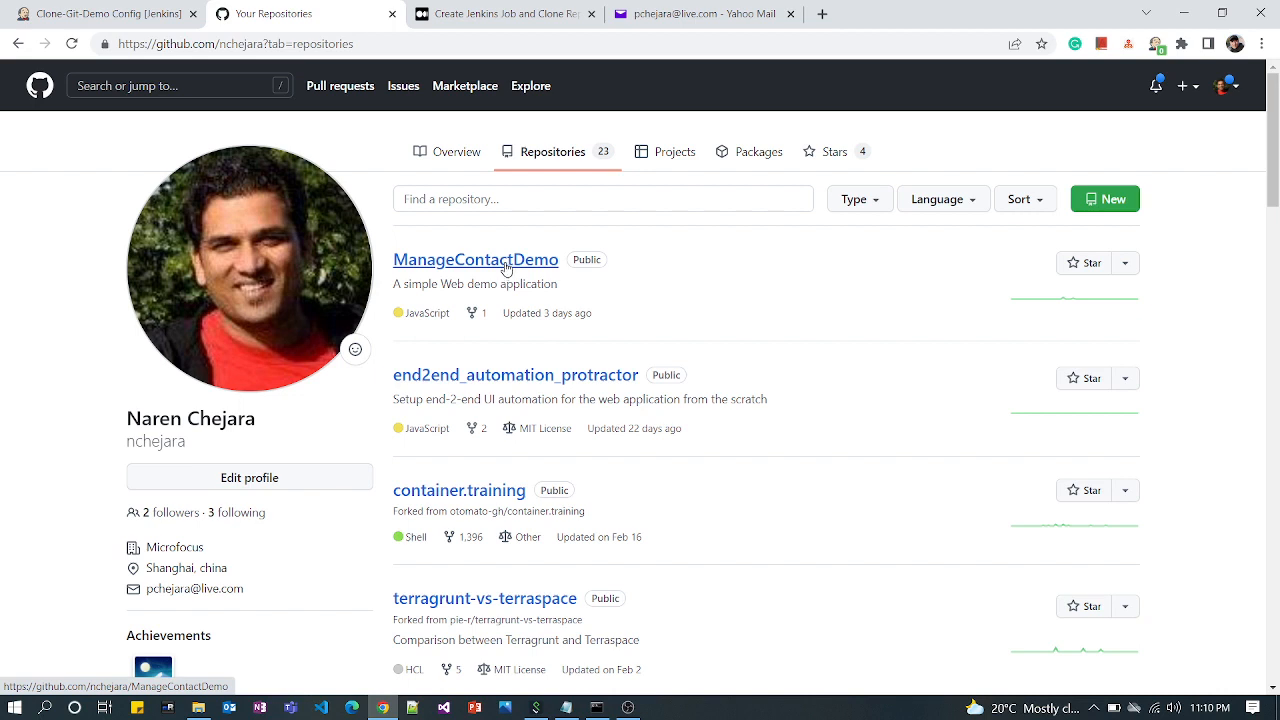
click(507, 265)
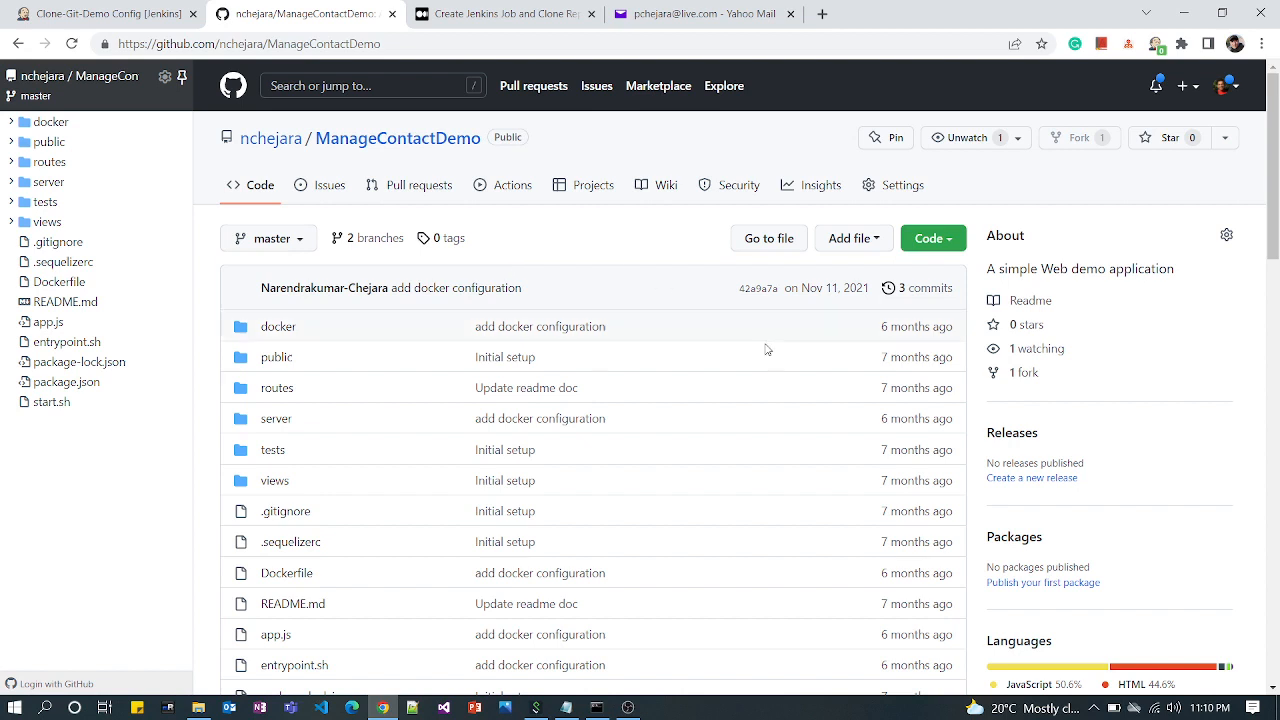
click(950, 245)
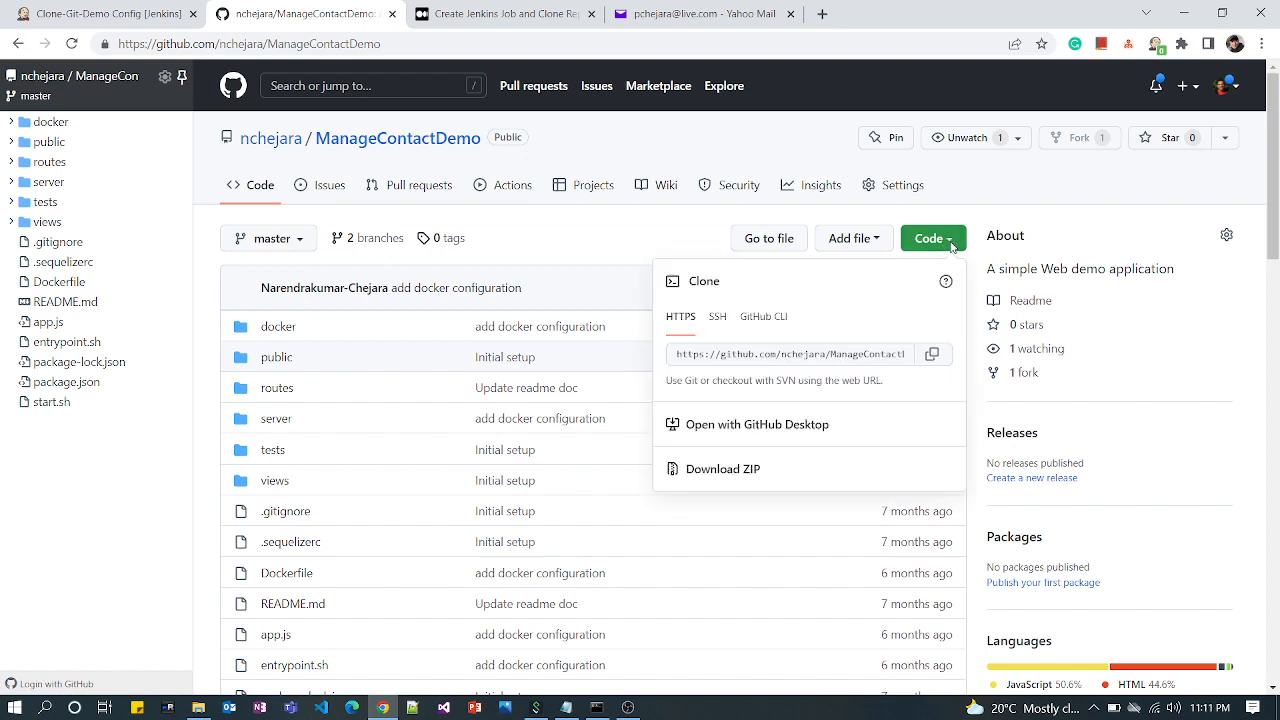
click(719, 318)
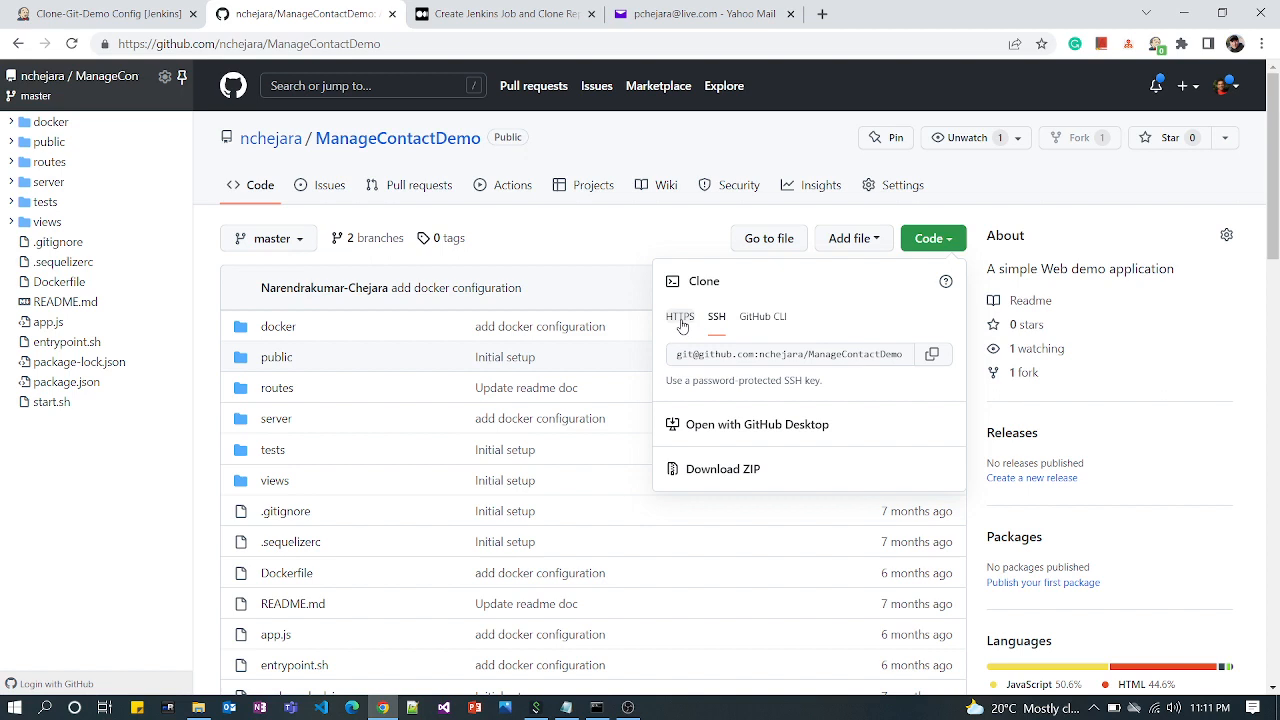
click(680, 318)
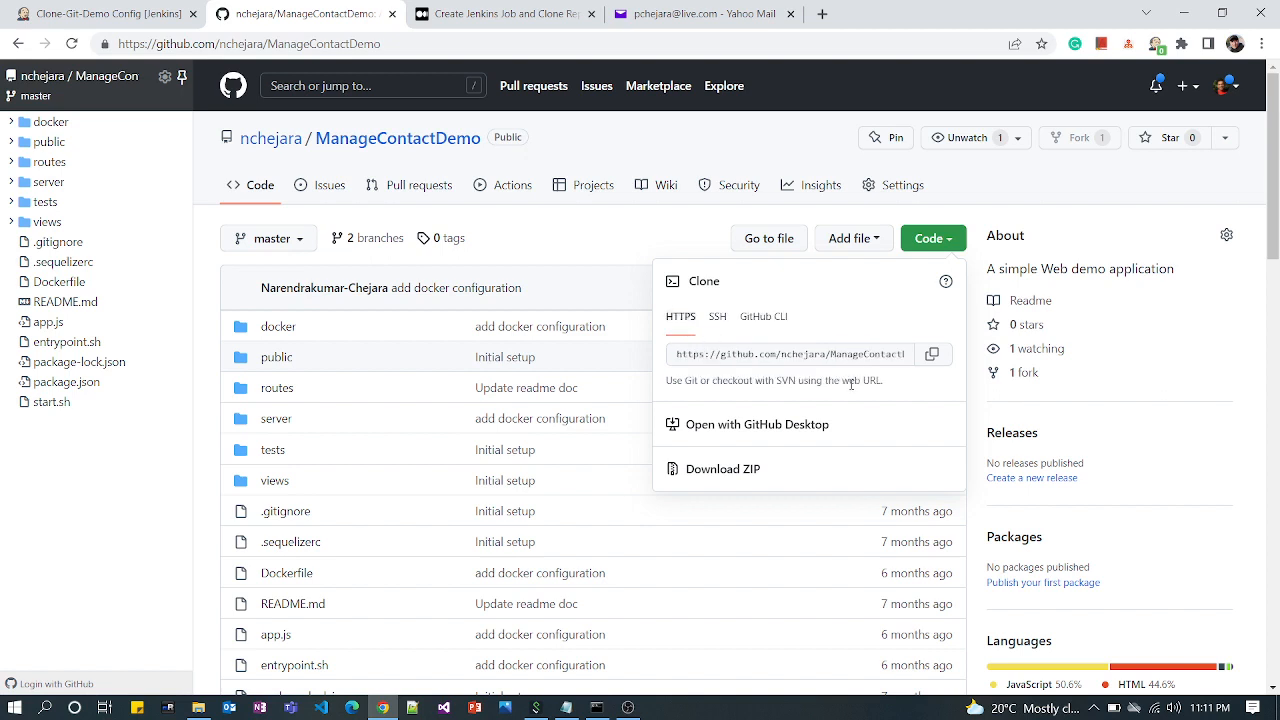
click(932, 356)
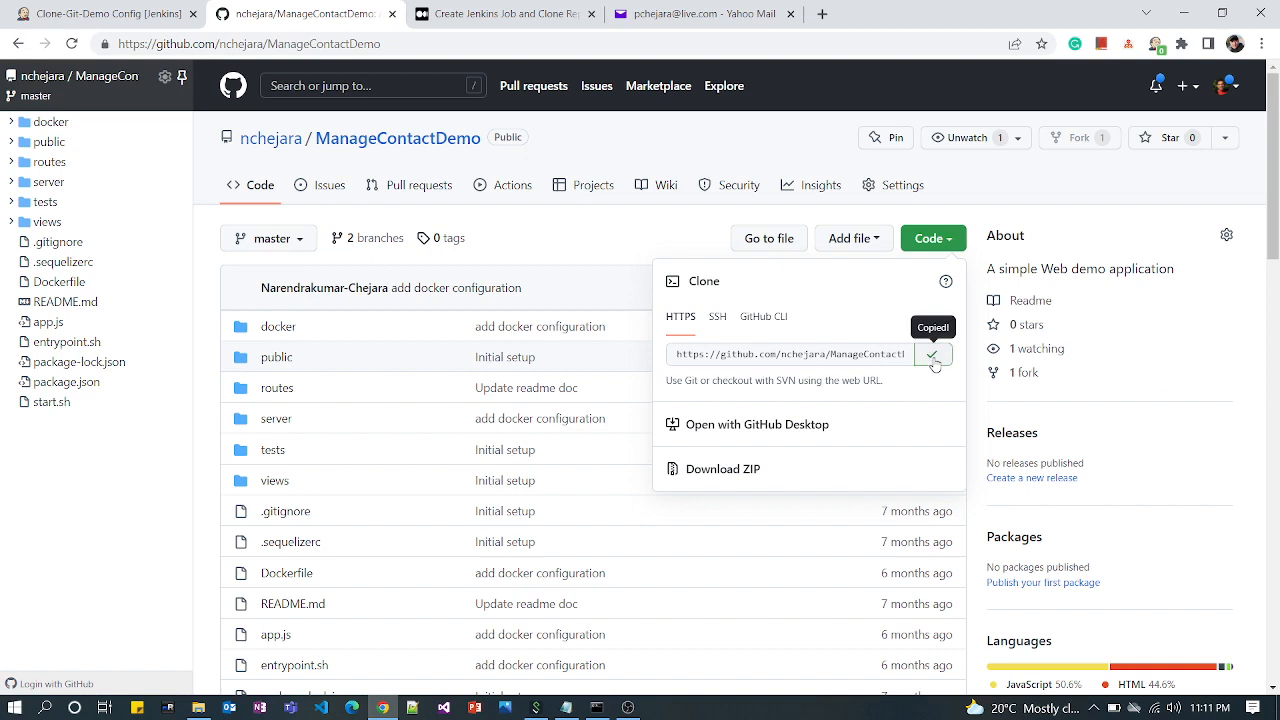
Back in the Jenkins job configuration, paste the ManageContactDemo HTTPS address as the repository URL and check the branch specifier
click(140, 17)
click(371, 377)
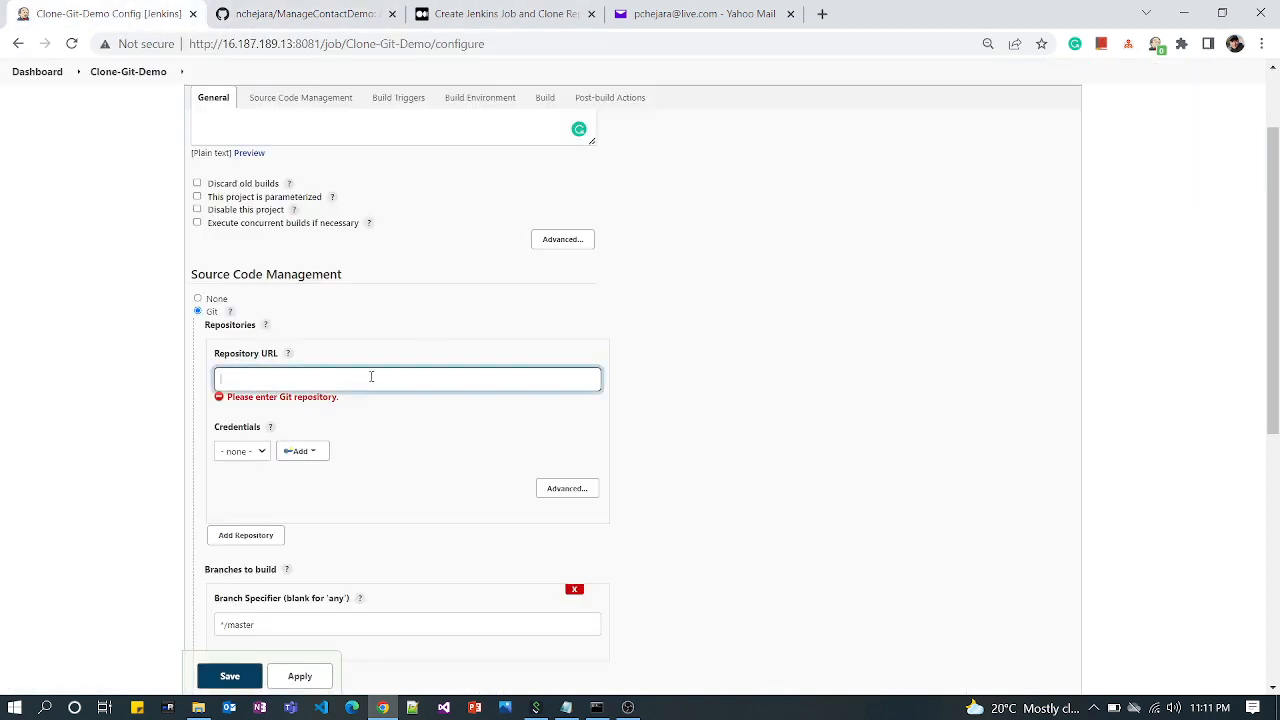
key(ctrl+v)
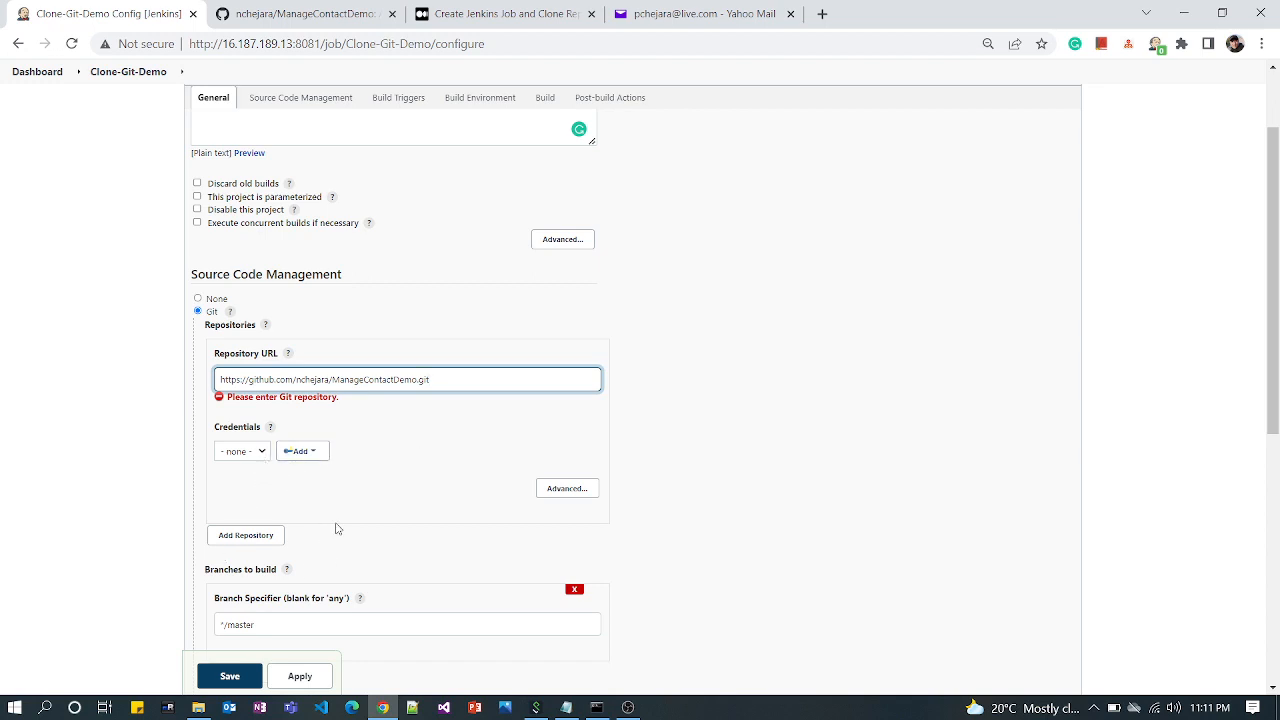
scroll(334, 526, down, 2)
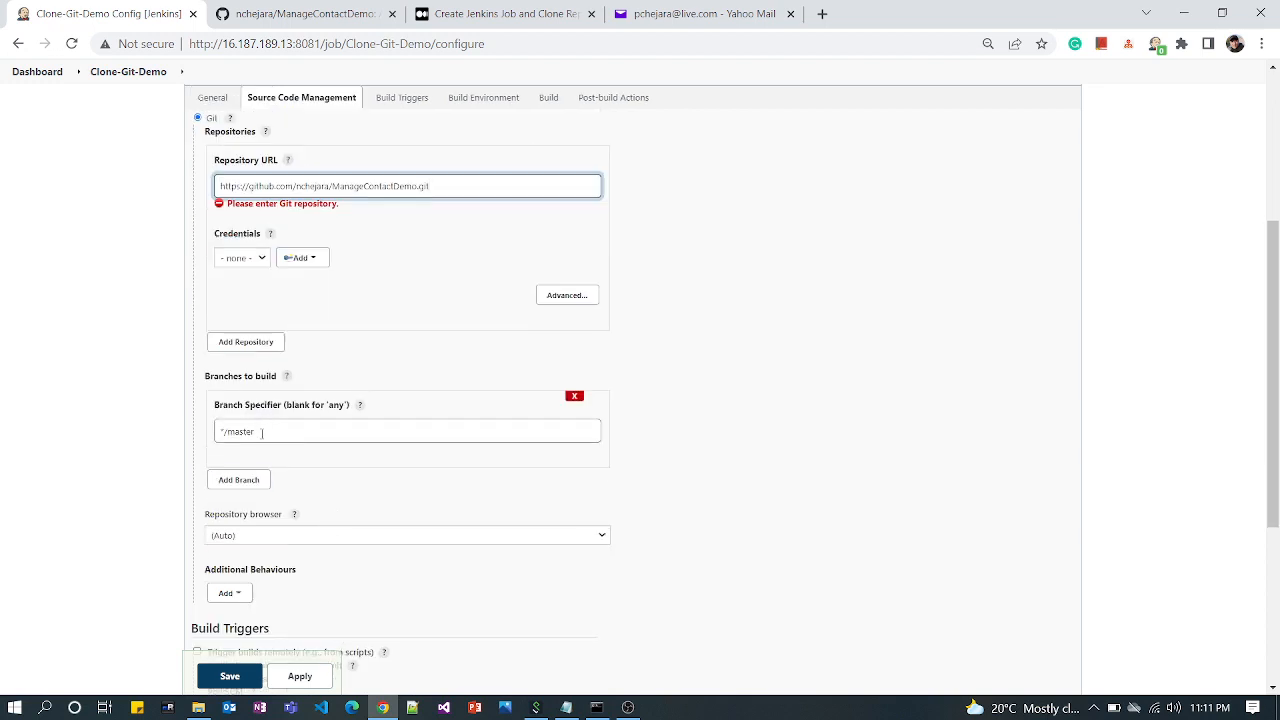
drag(257, 430, 220, 431)
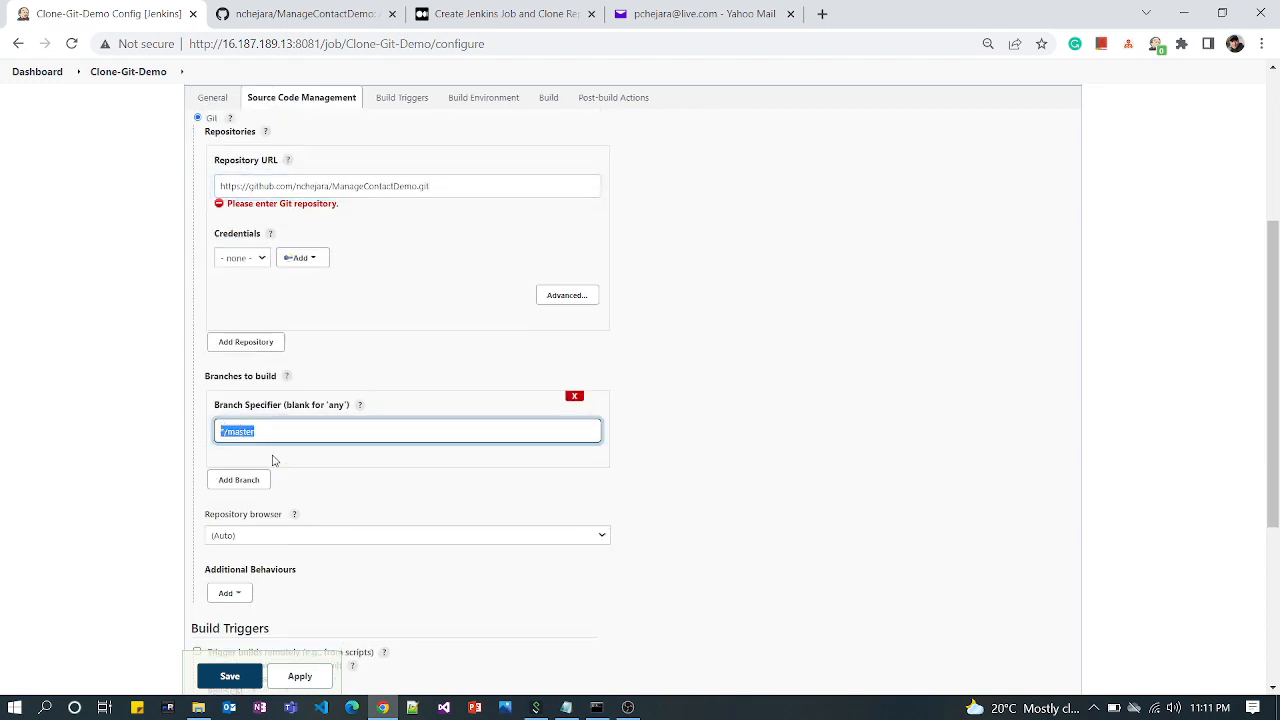
click(317, 481)
double_click(240, 419)
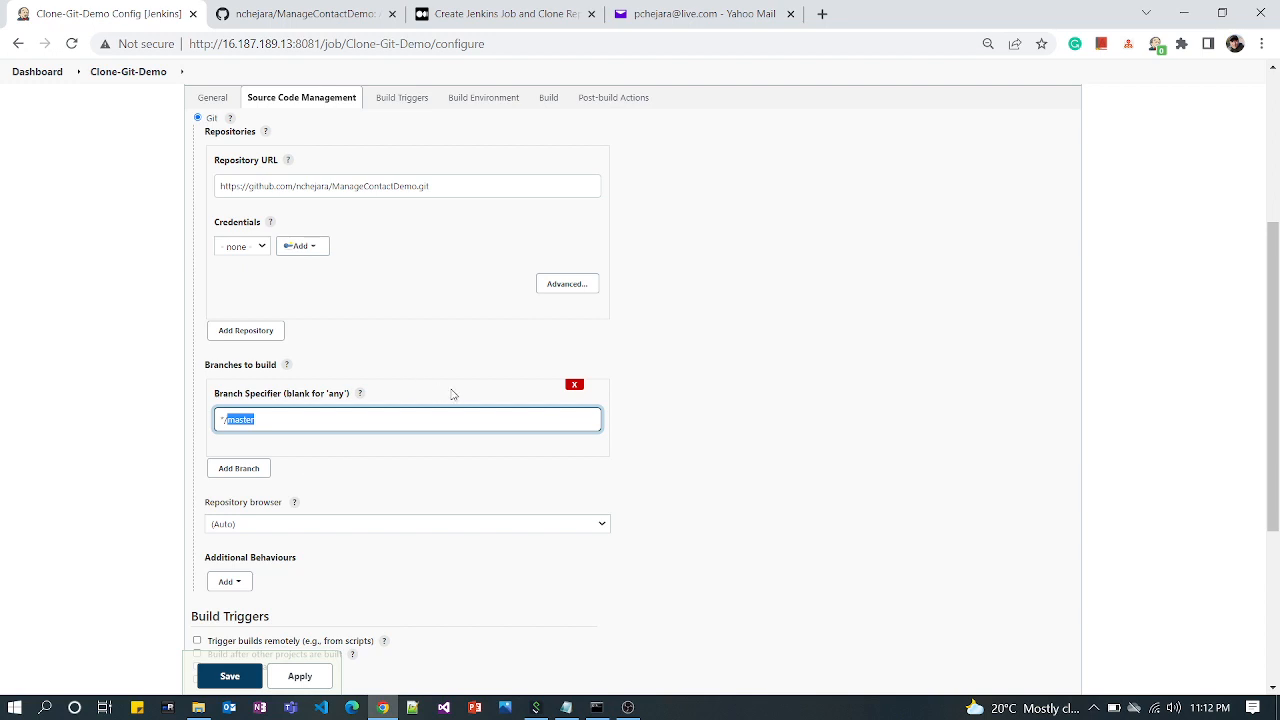
Make the project parameterized with a string parameter named Branch and default value master, then delete that parameter
scroll(452, 395, up, 3)
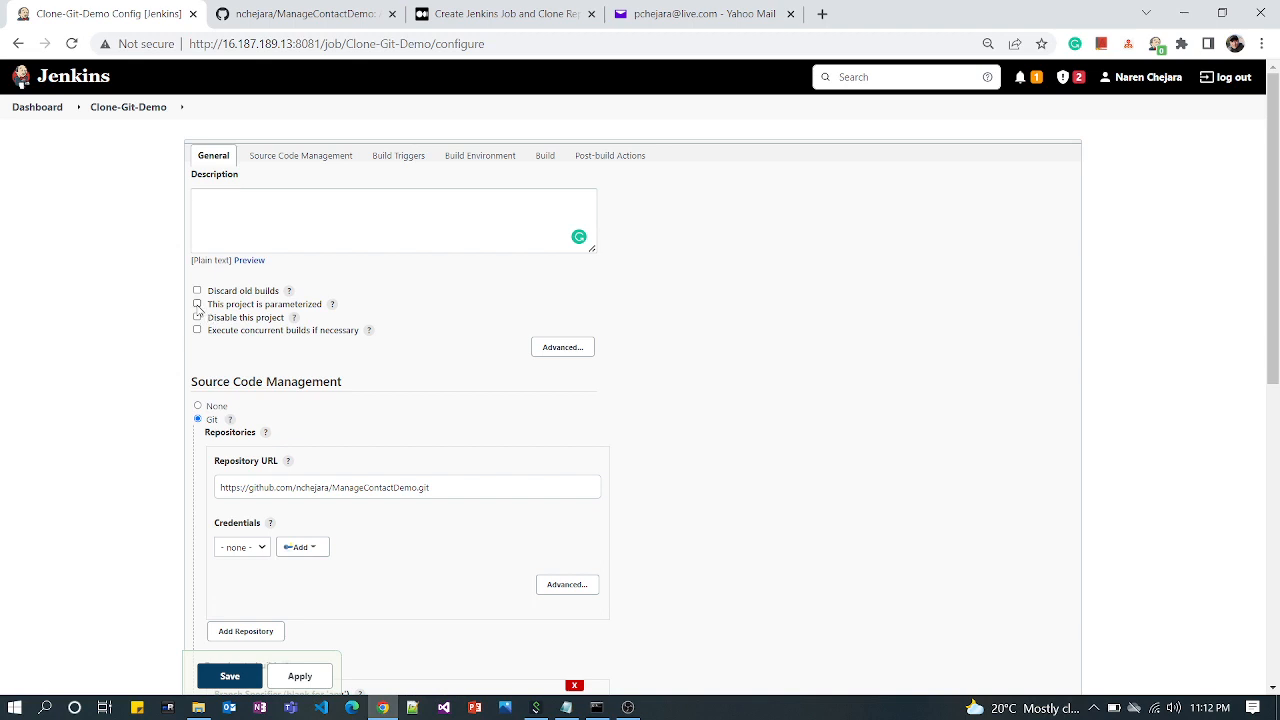
click(197, 304)
click(272, 324)
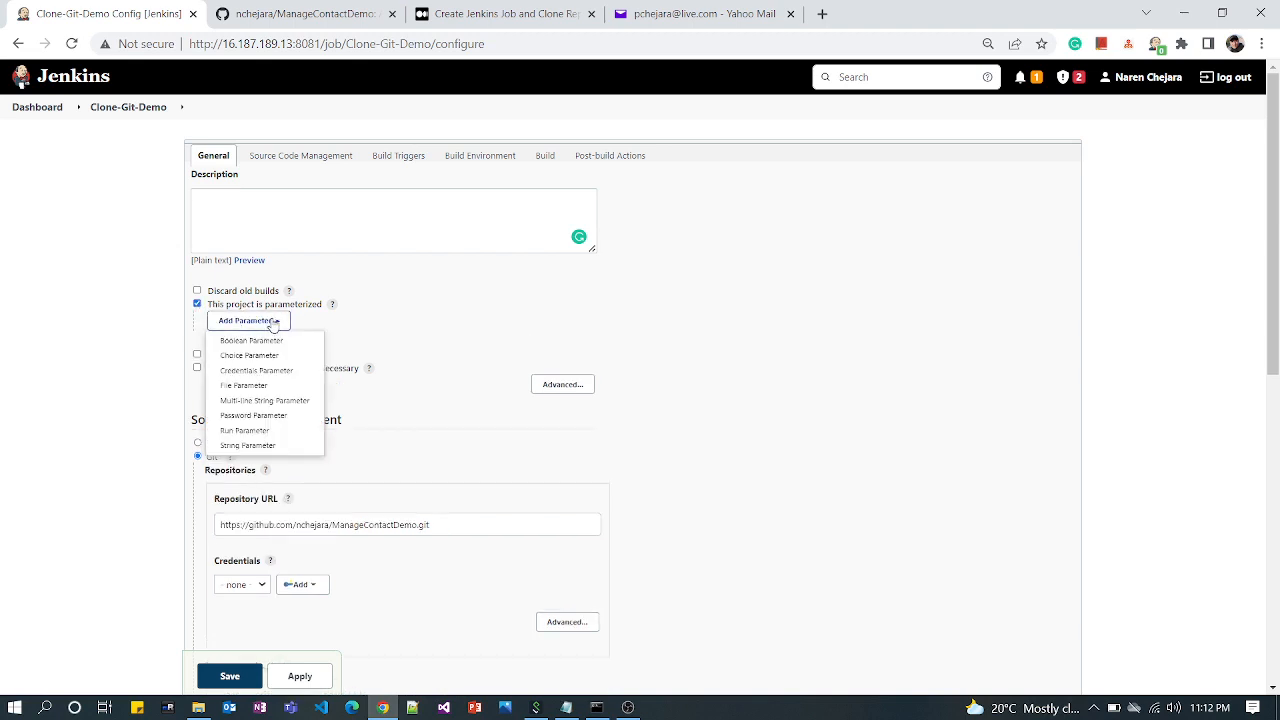
click(290, 445)
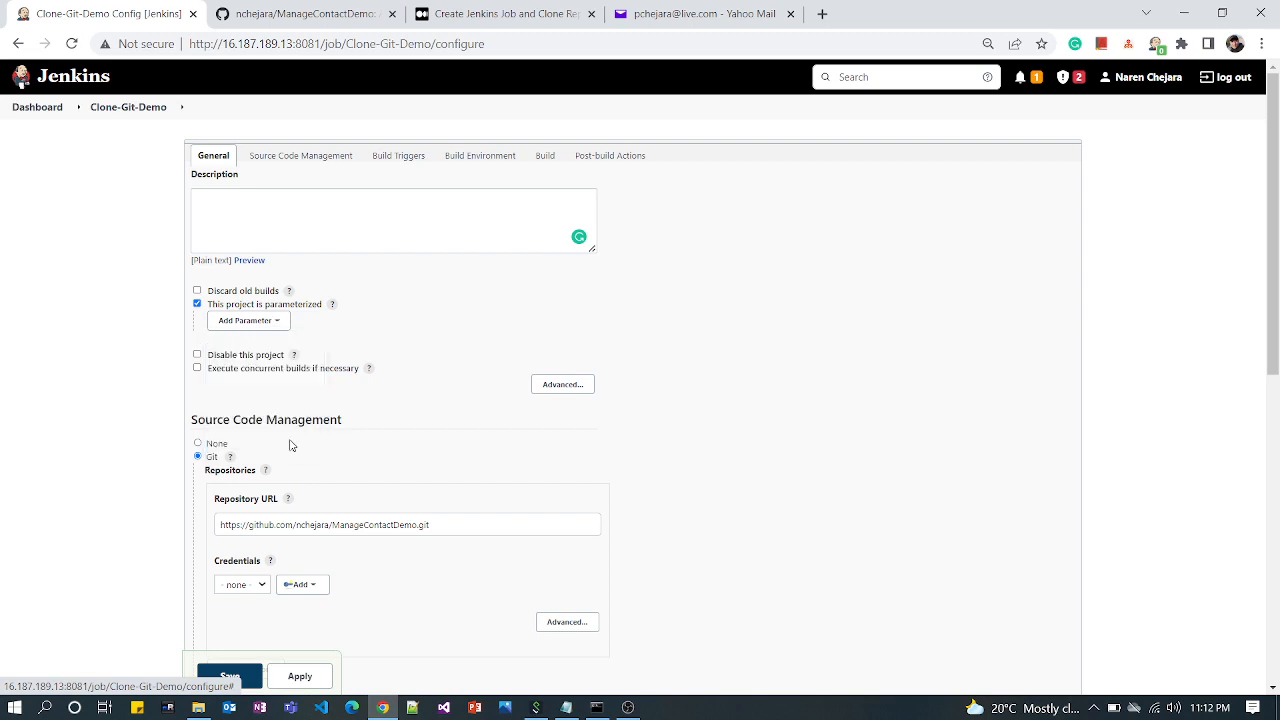
click(377, 375)
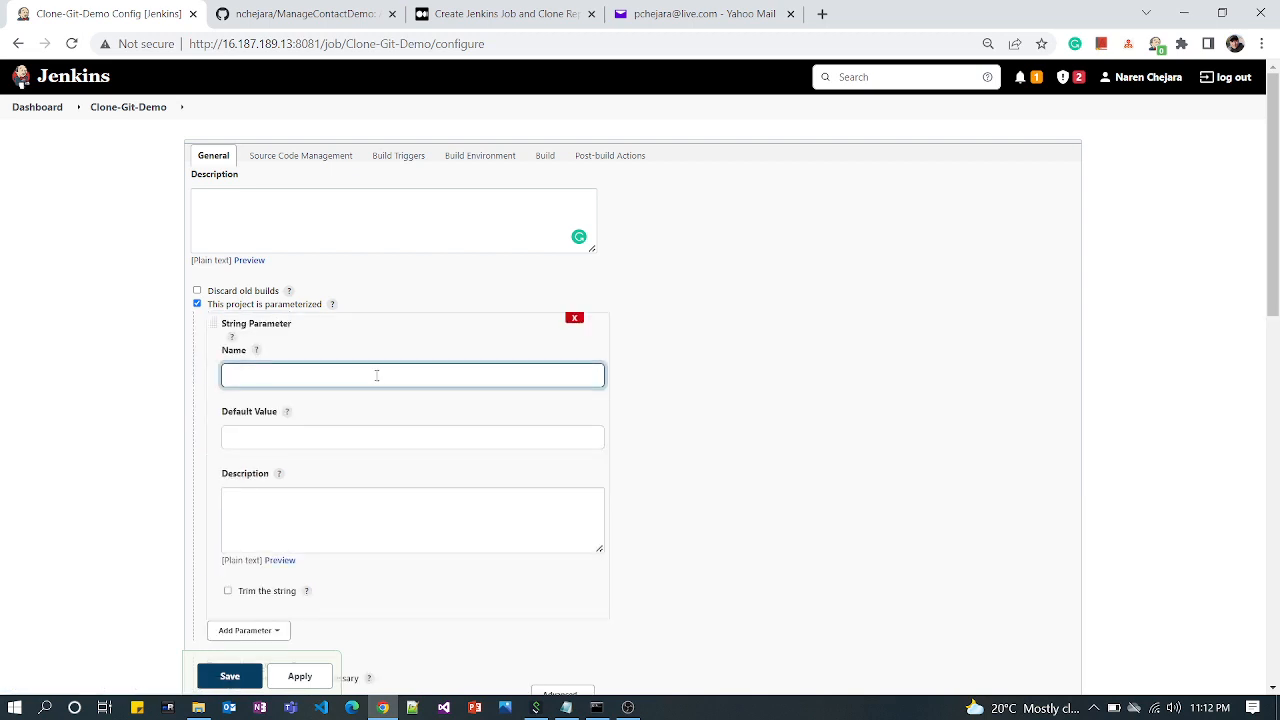
text(Branch)
click(263, 437)
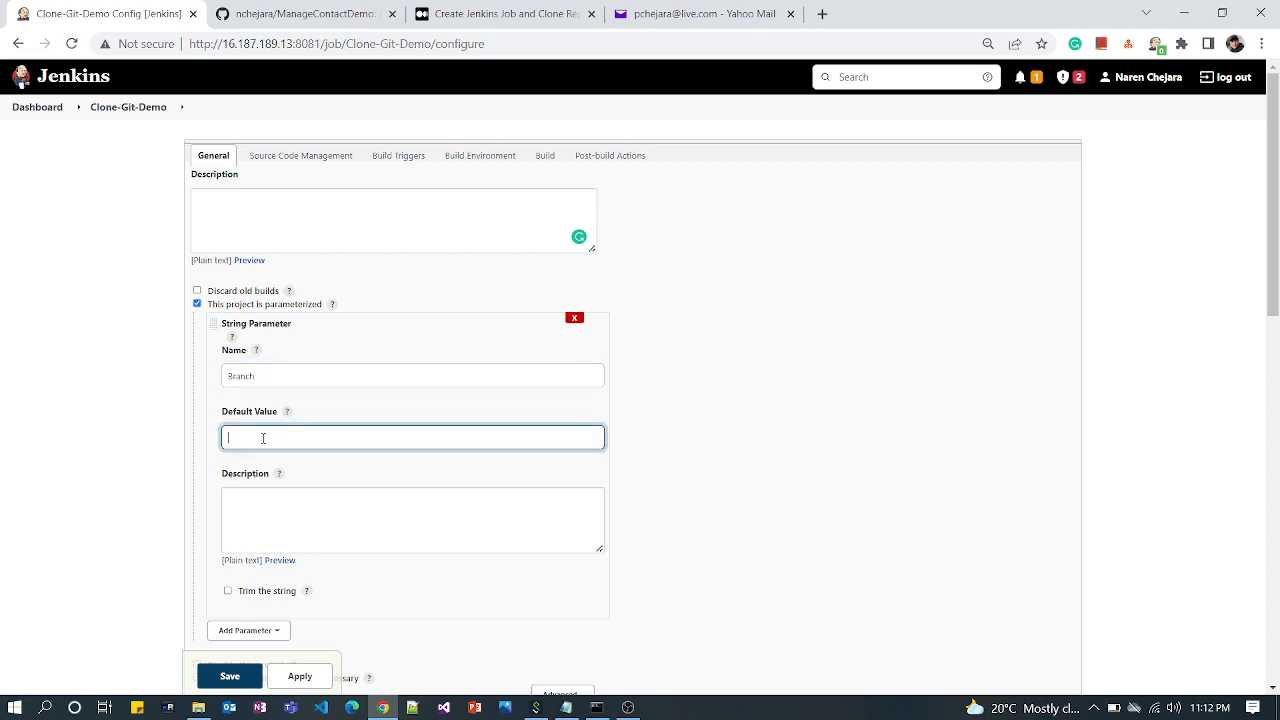
text(master)
click(575, 320)
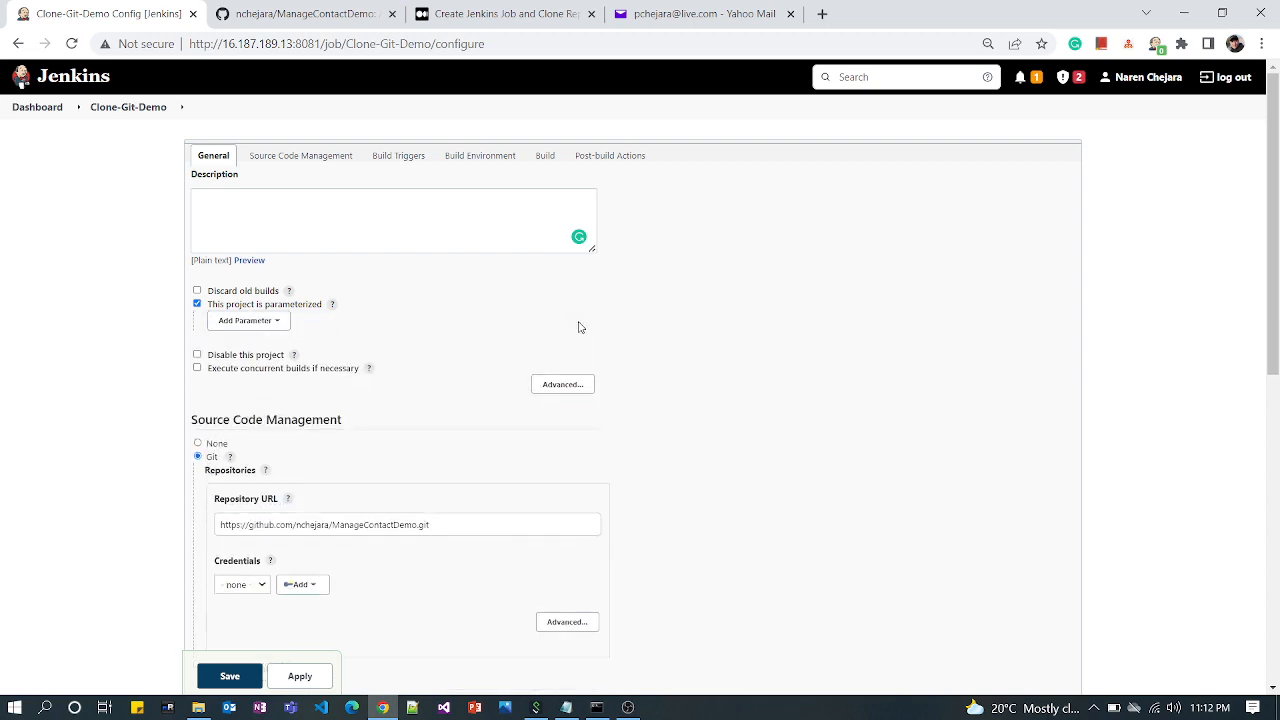
Add an Execute shell build step with the command ls -l and save the job configuration
scroll(420, 485, down, 3)
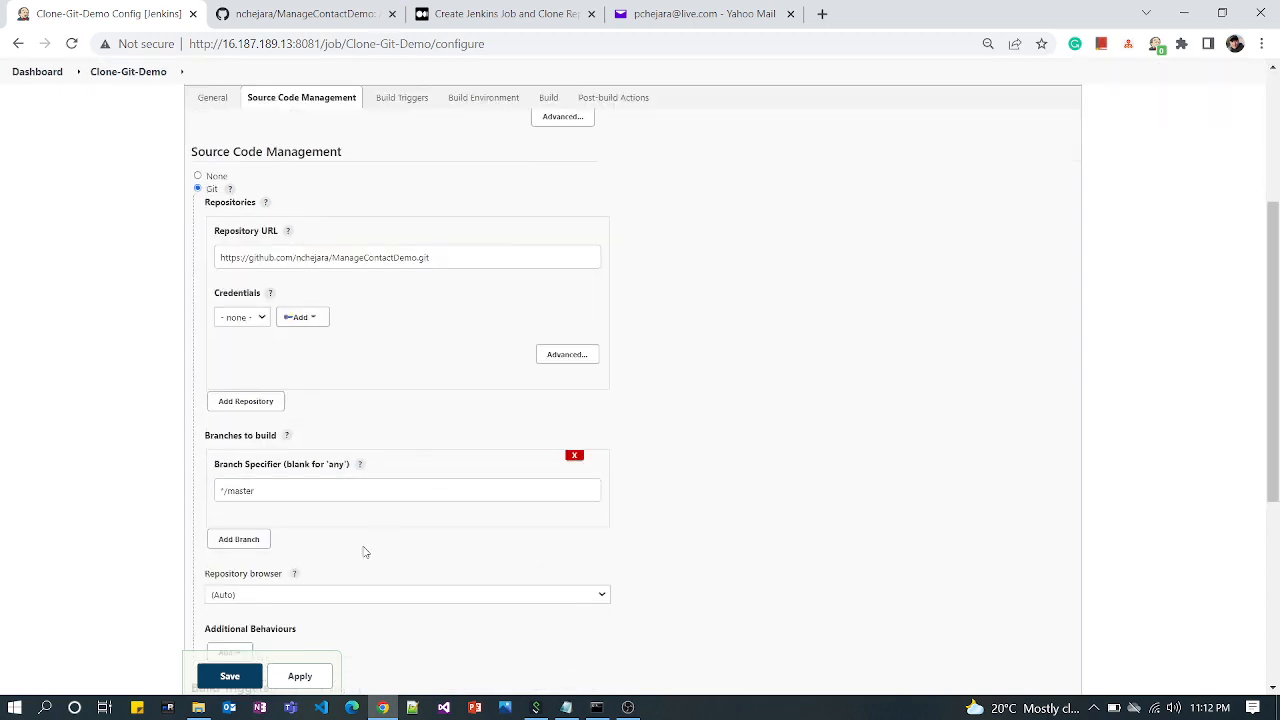
scroll(309, 581, down, 3)
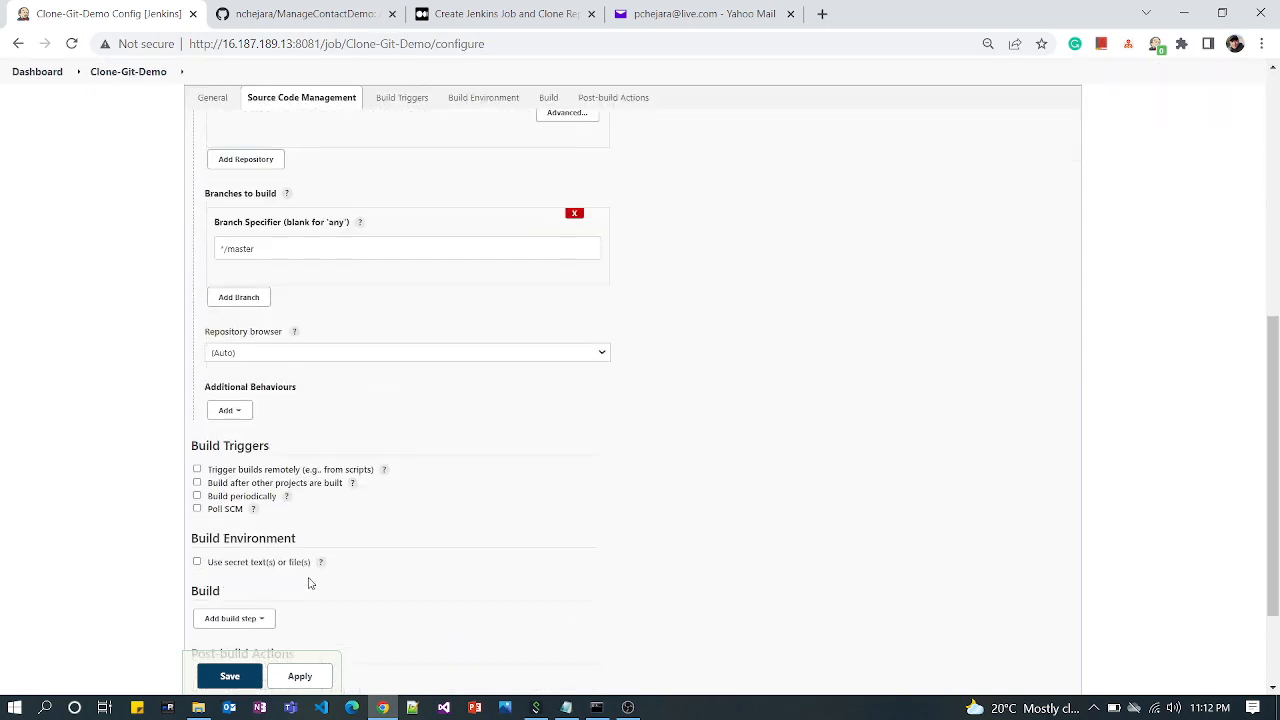
scroll(309, 581, down, 2)
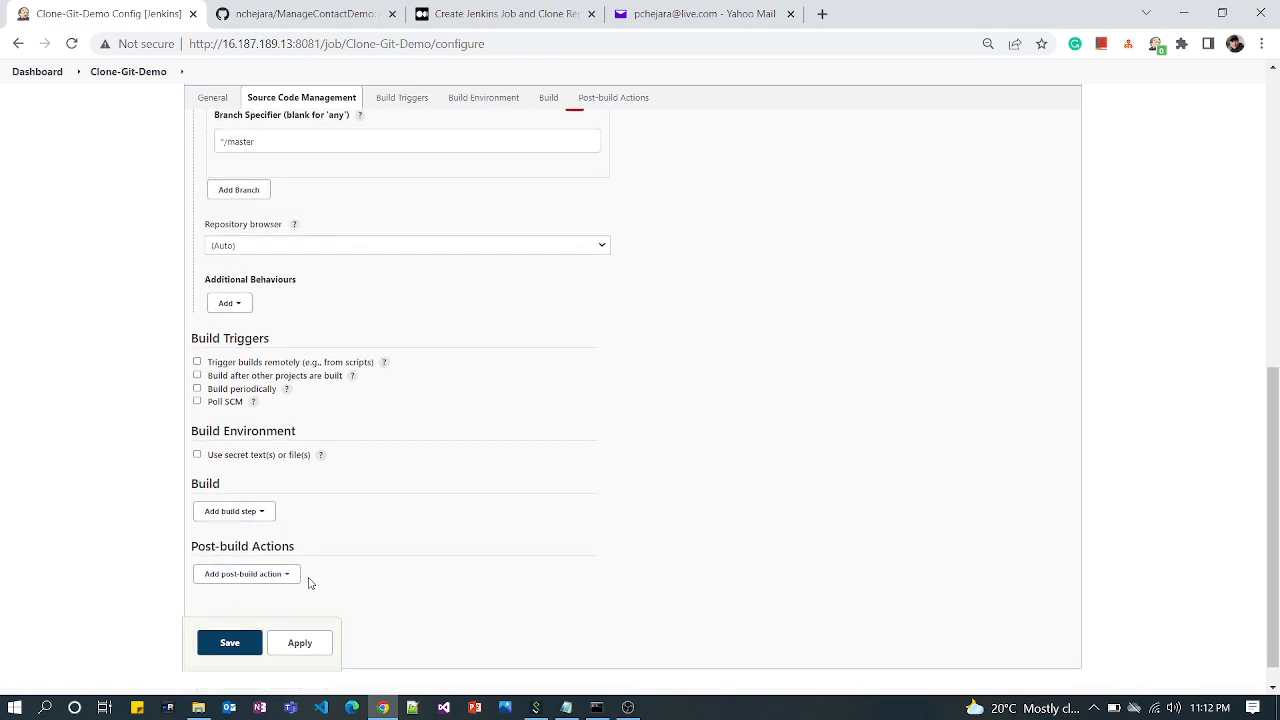
click(262, 512)
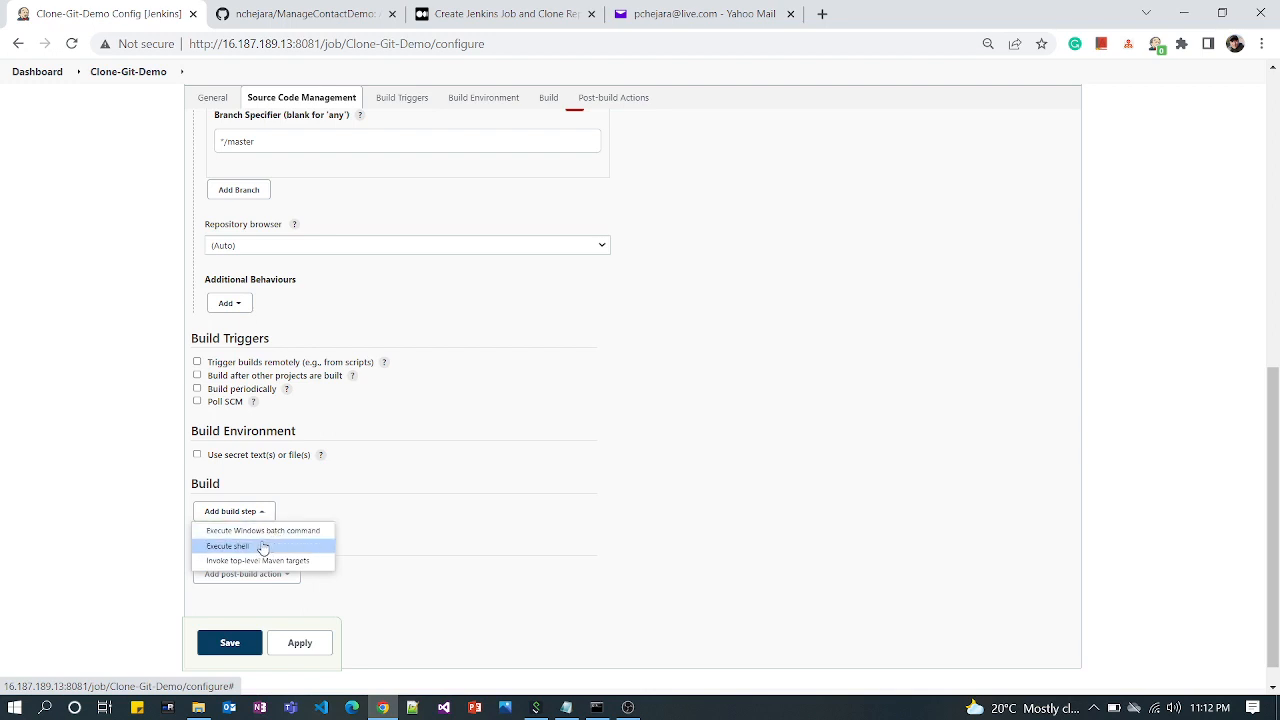
click(255, 546)
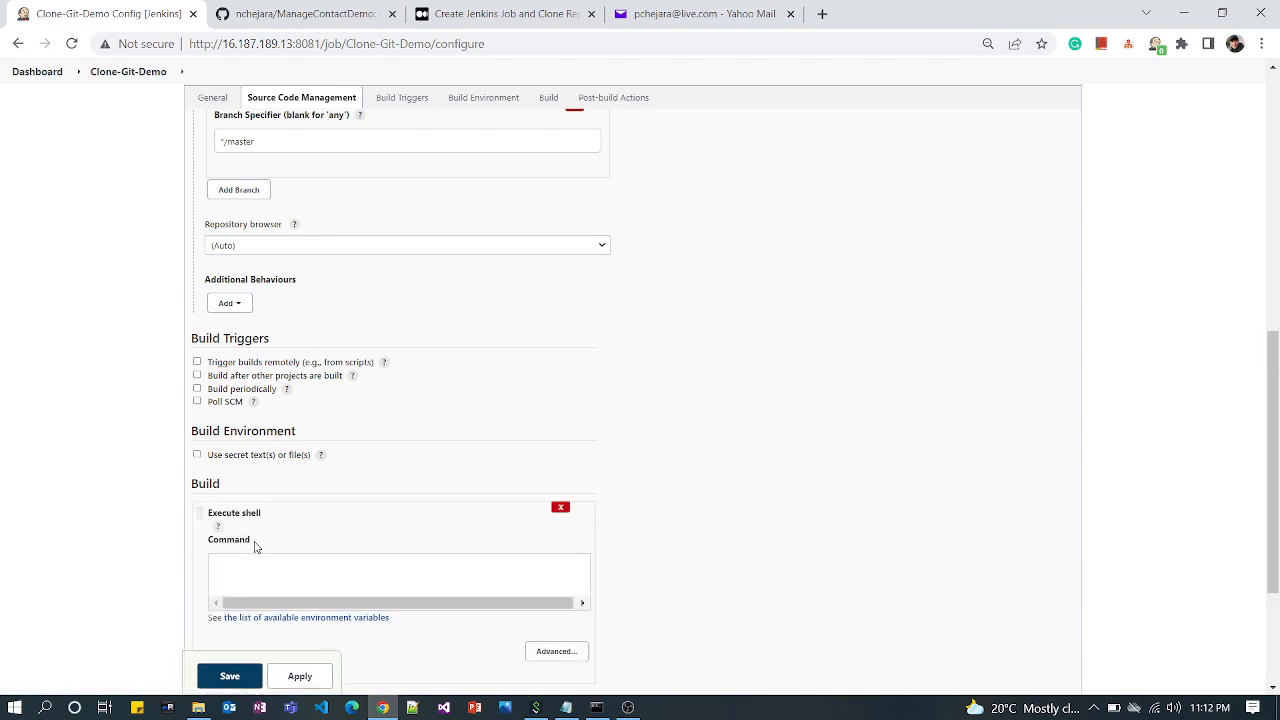
click(253, 584)
text(cd)
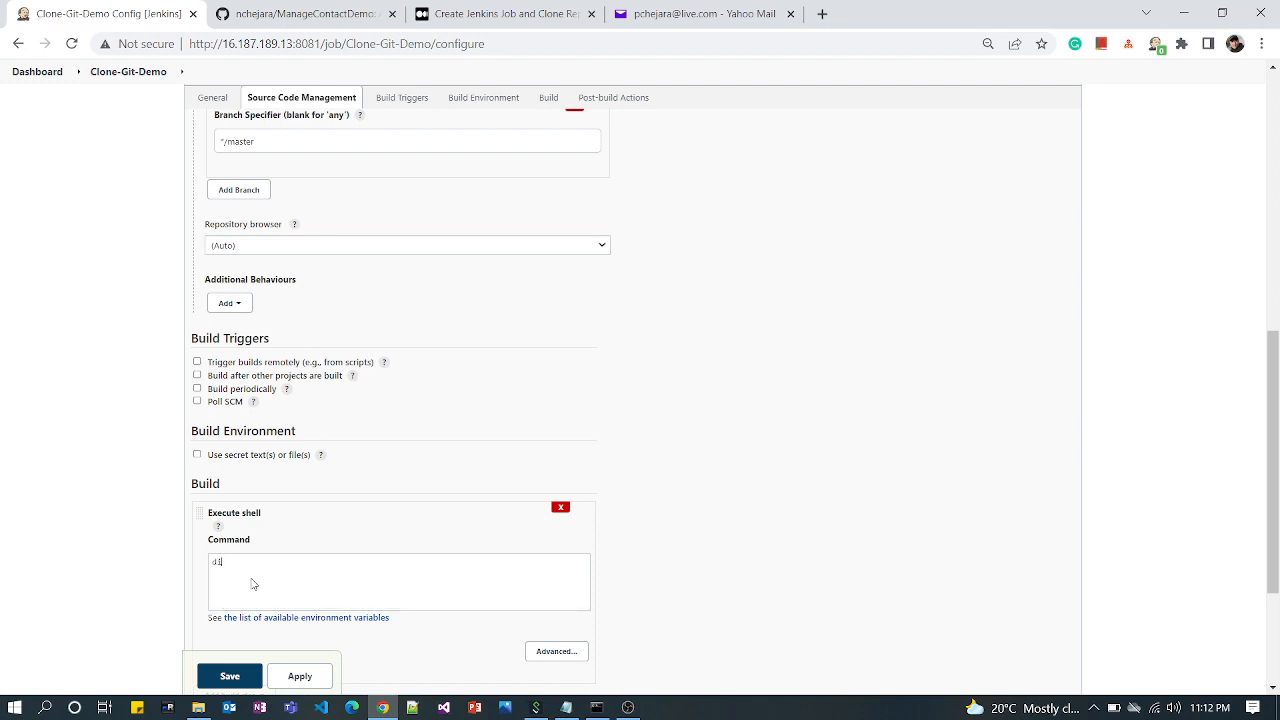
key(BackSpace)
key(BackSpace)
text(ls -l)
click(231, 686)
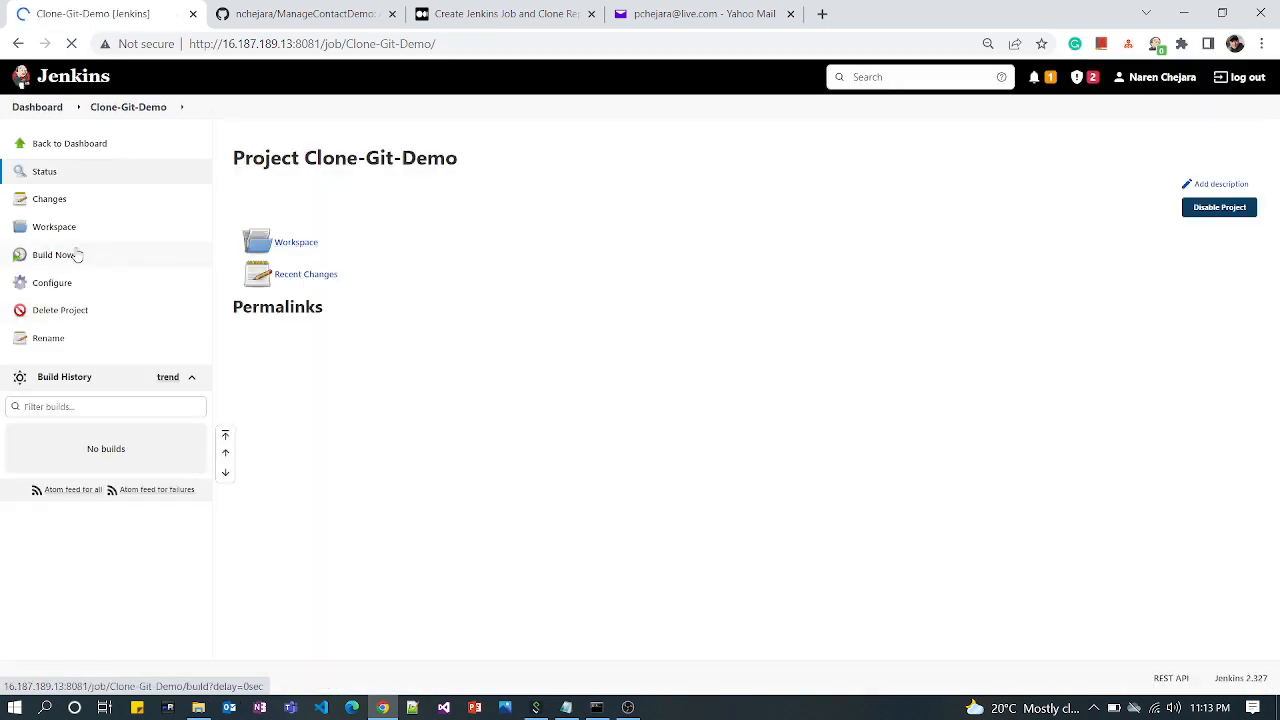
Run a build of the Clone-Git-Demo job and open the build's console output
click(58, 256)
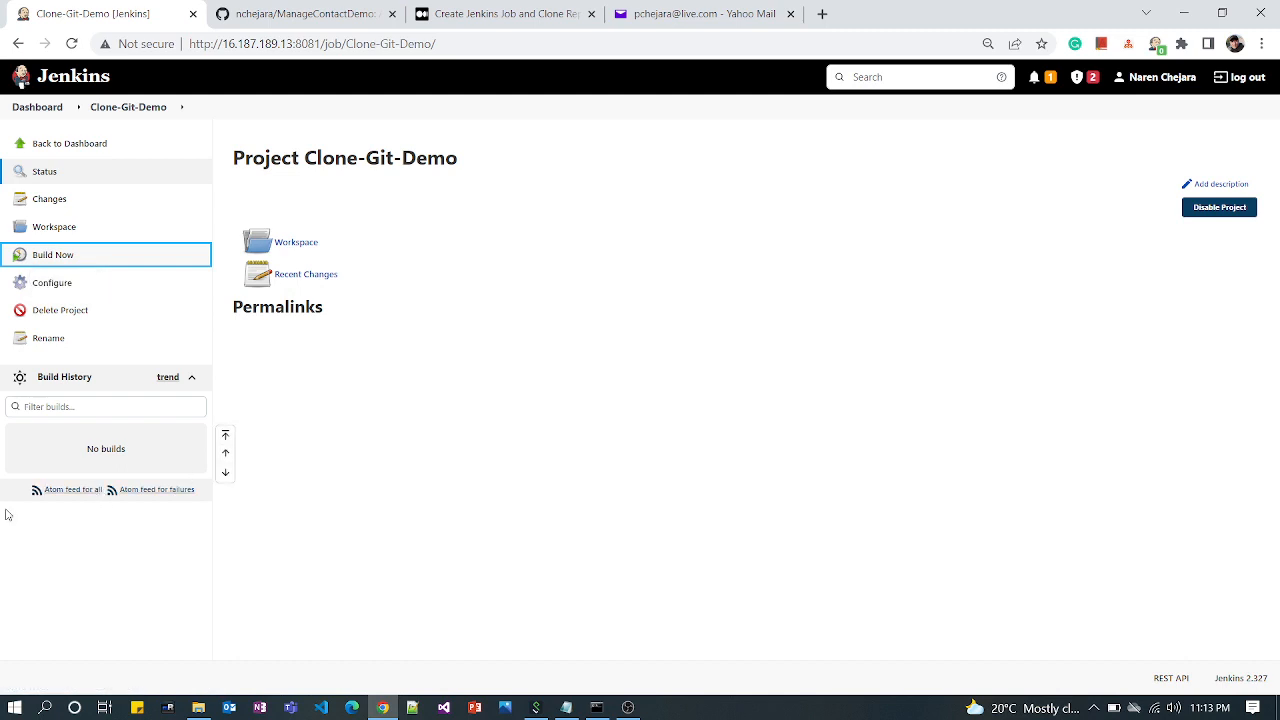
mouse_move(82, 447)
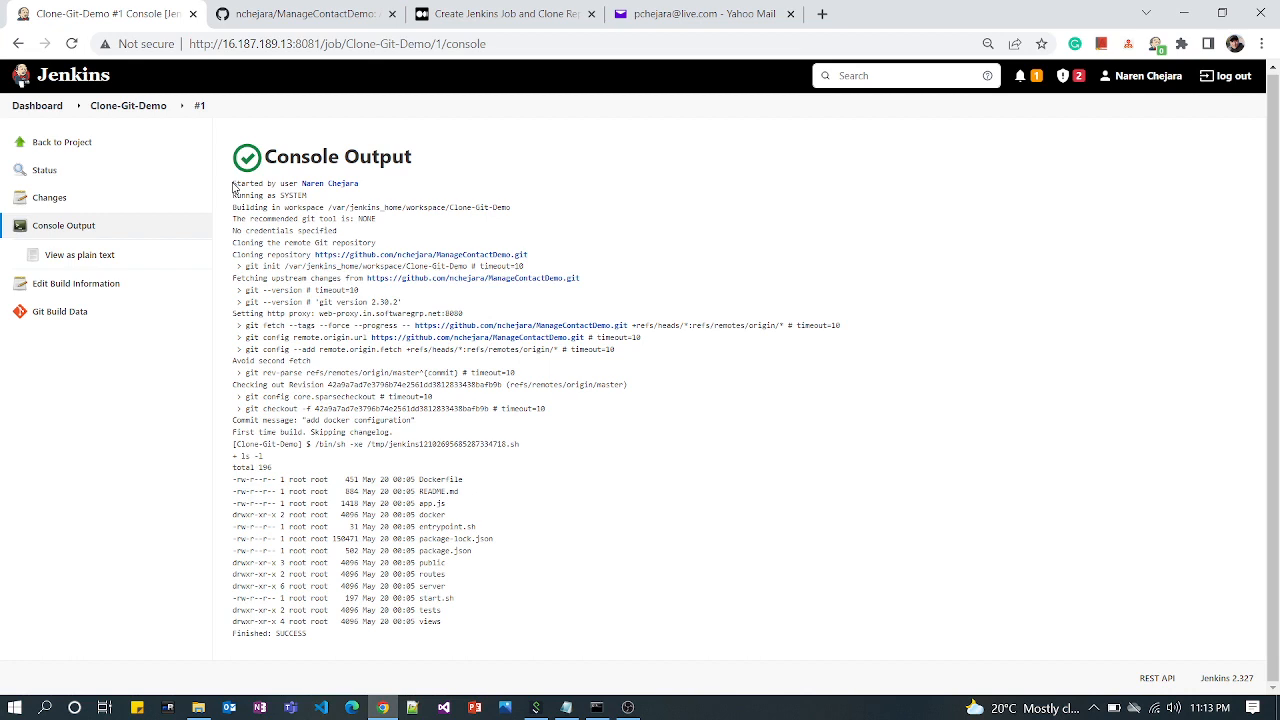
Review the build's console output, from the starting user and workspace through the git clone commands and commit message to the ls -l step
drag(232, 184, 380, 180)
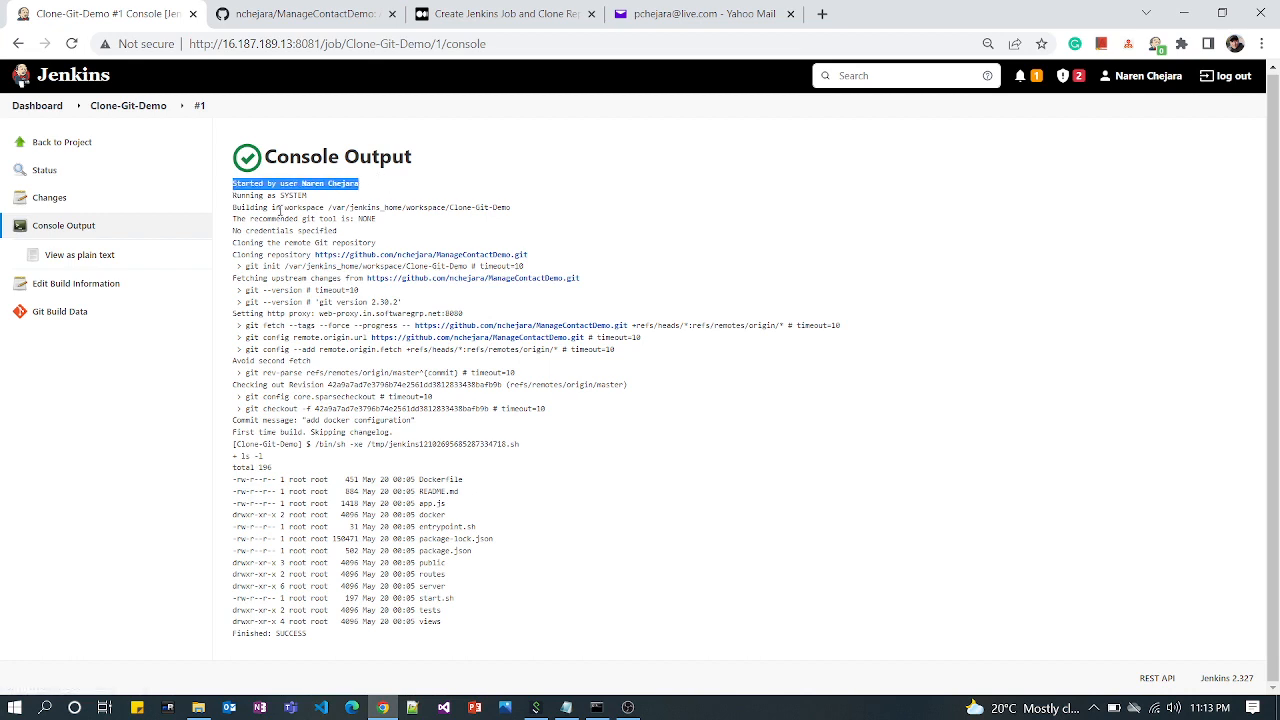
drag(234, 198, 320, 203)
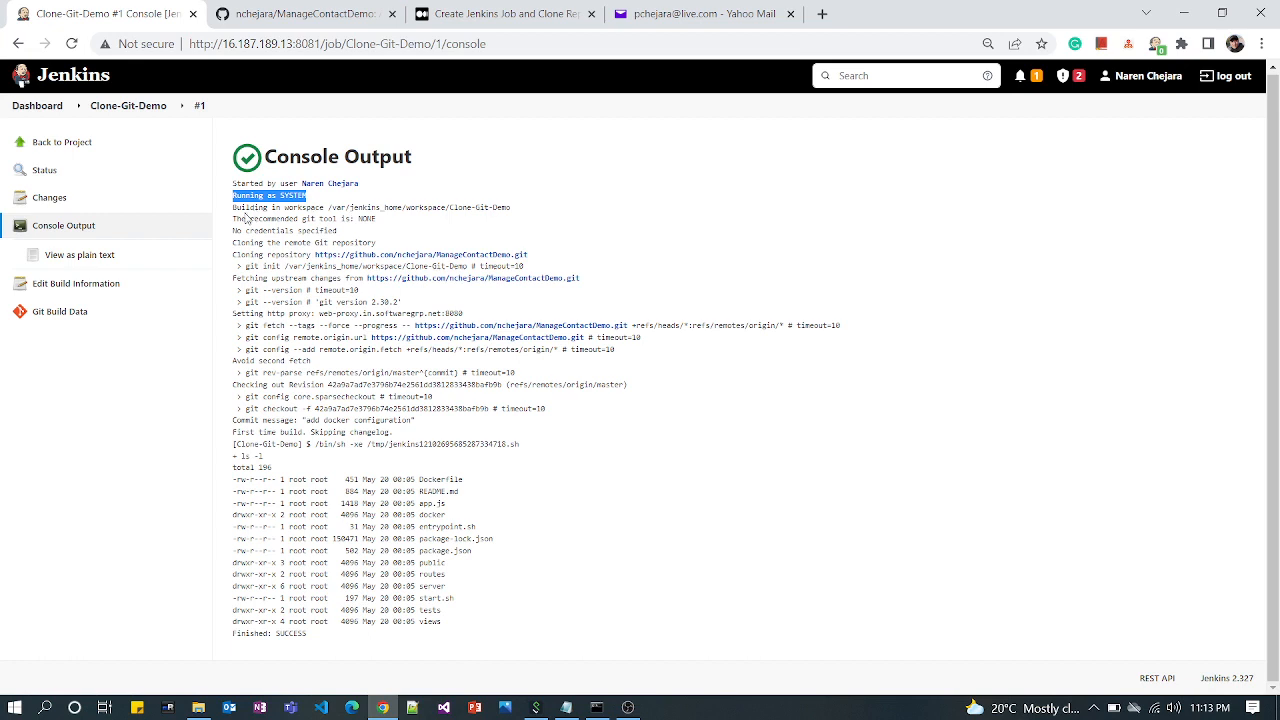
mouse_move(233, 207)
mouse_down()
mouse_move(512, 207)
mouse_move(449, 207)
mouse_up()
click(527, 211)
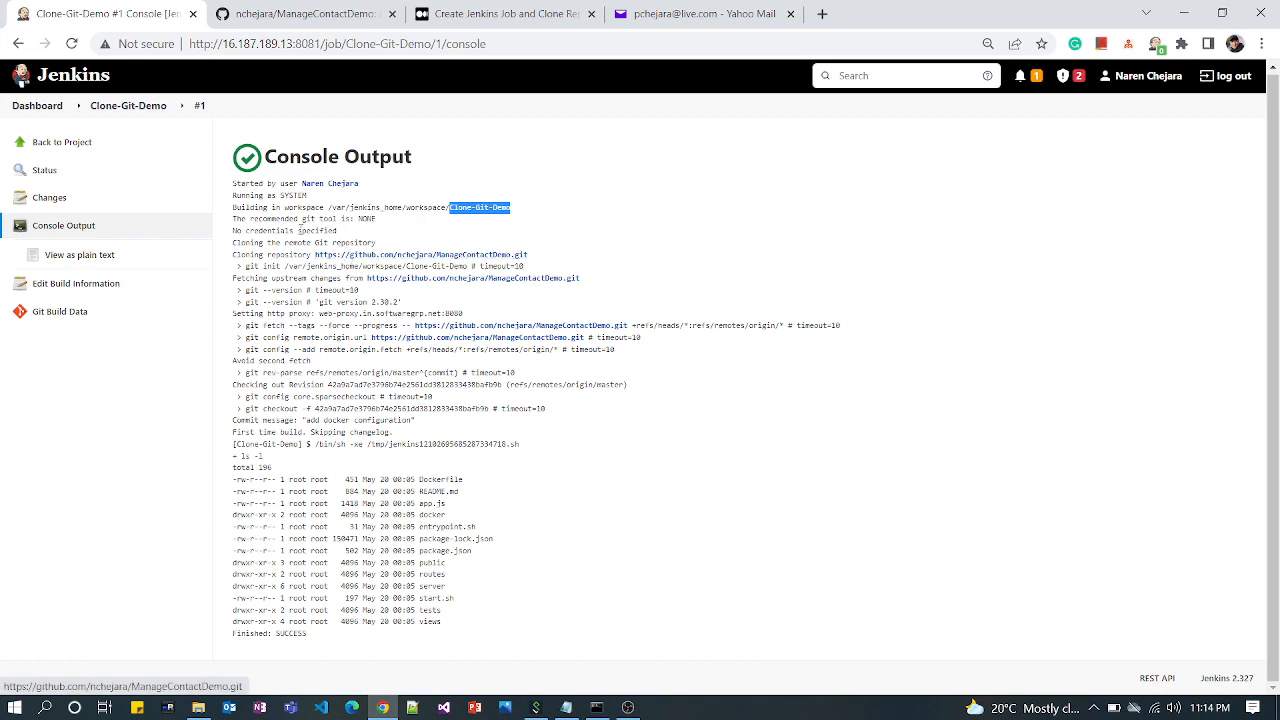
click(237, 219)
drag(237, 219, 356, 220)
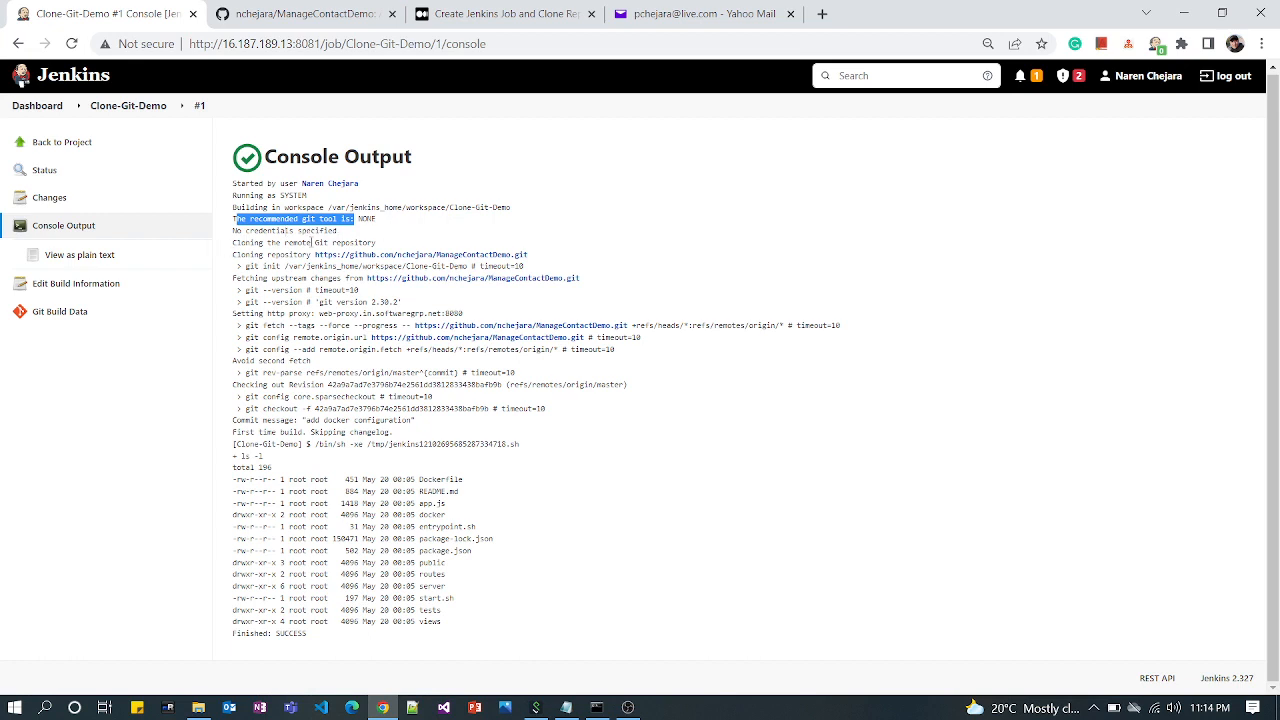
drag(233, 244, 415, 233)
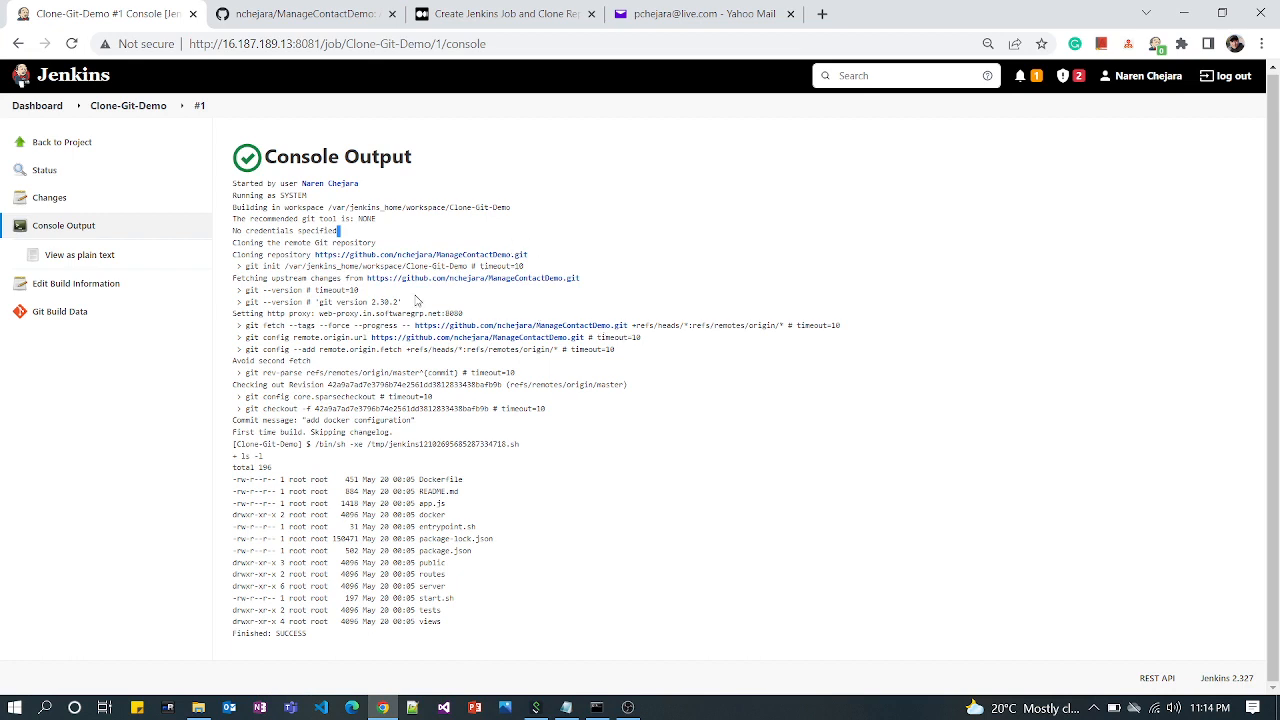
drag(233, 255, 575, 343)
drag(605, 369, 632, 450)
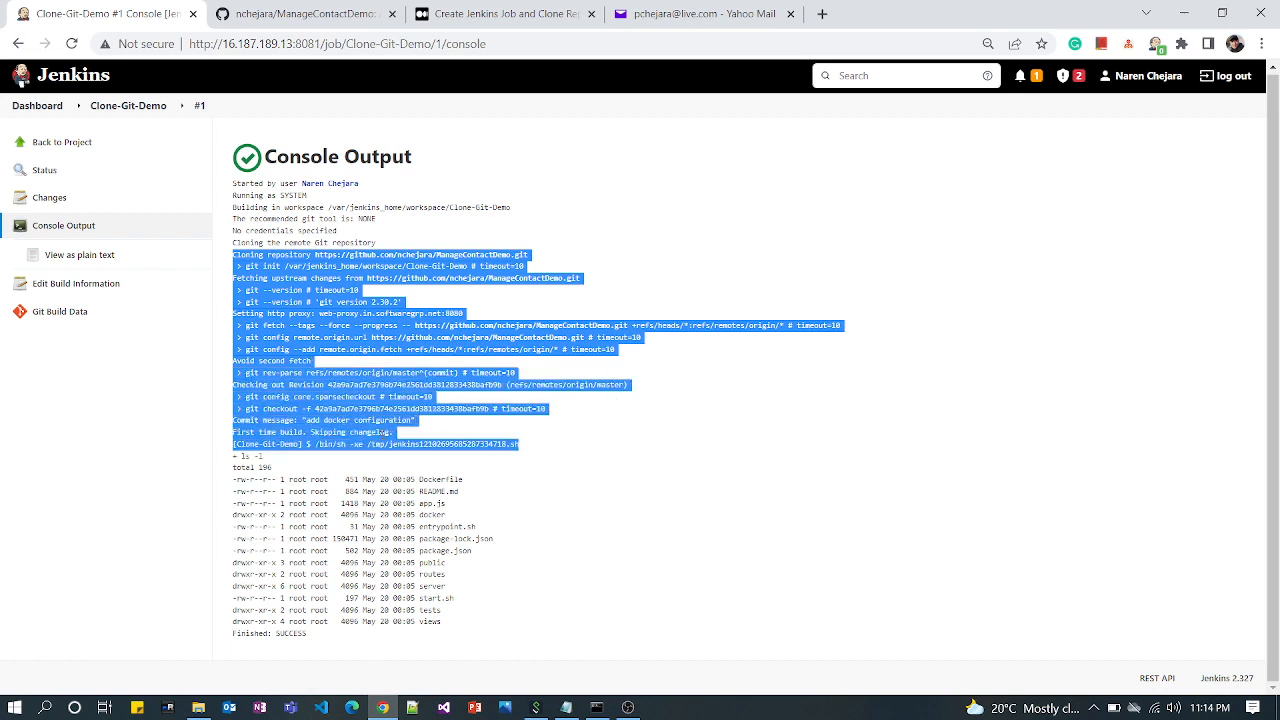
click(400, 434)
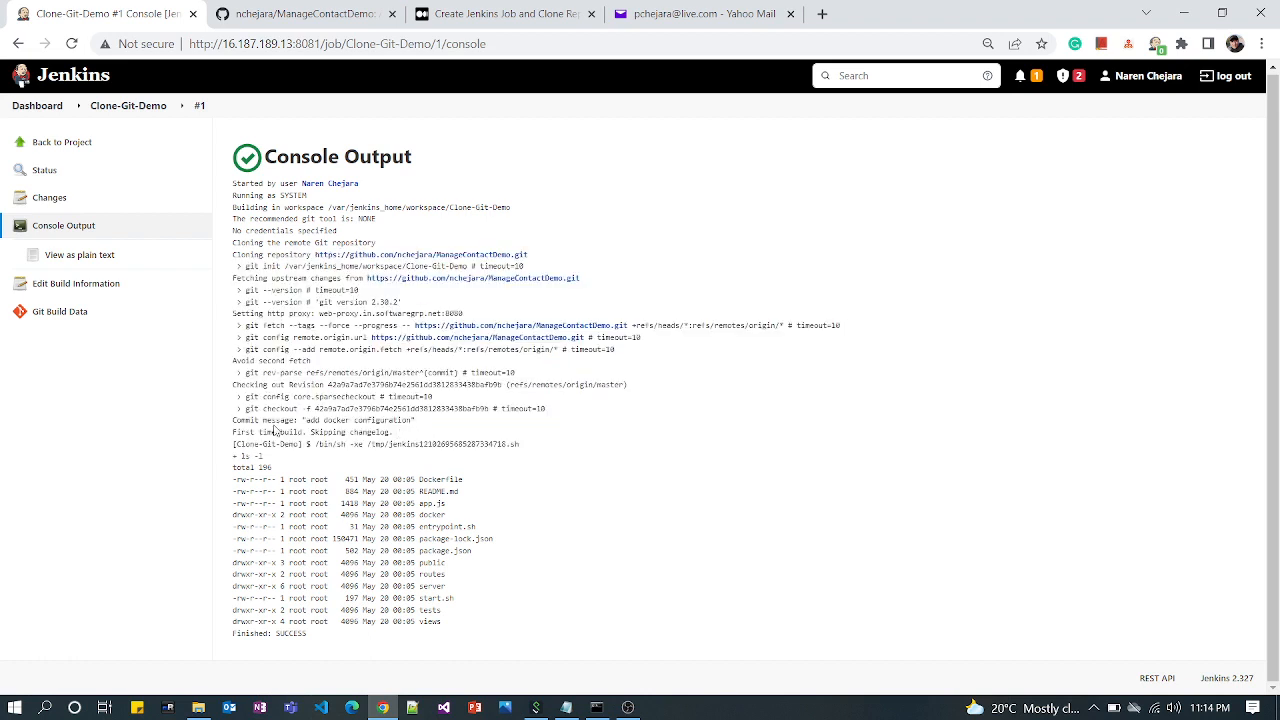
drag(232, 425, 424, 428)
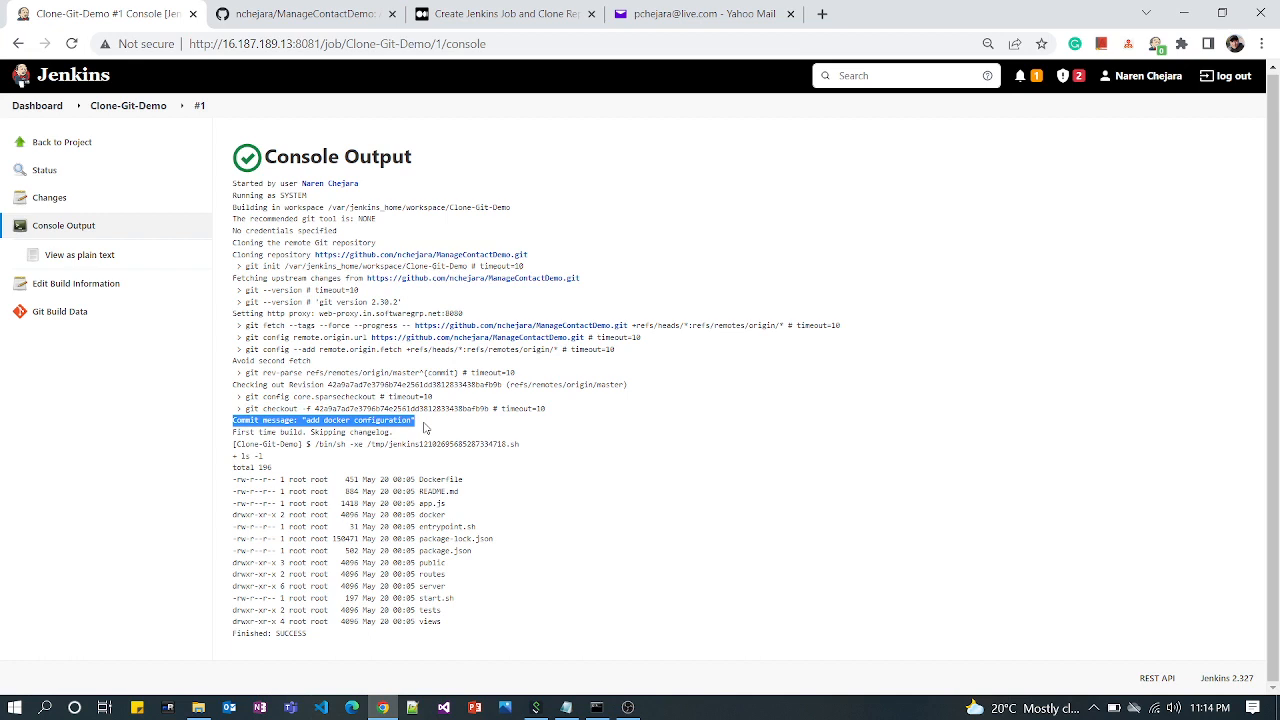
click(244, 456)
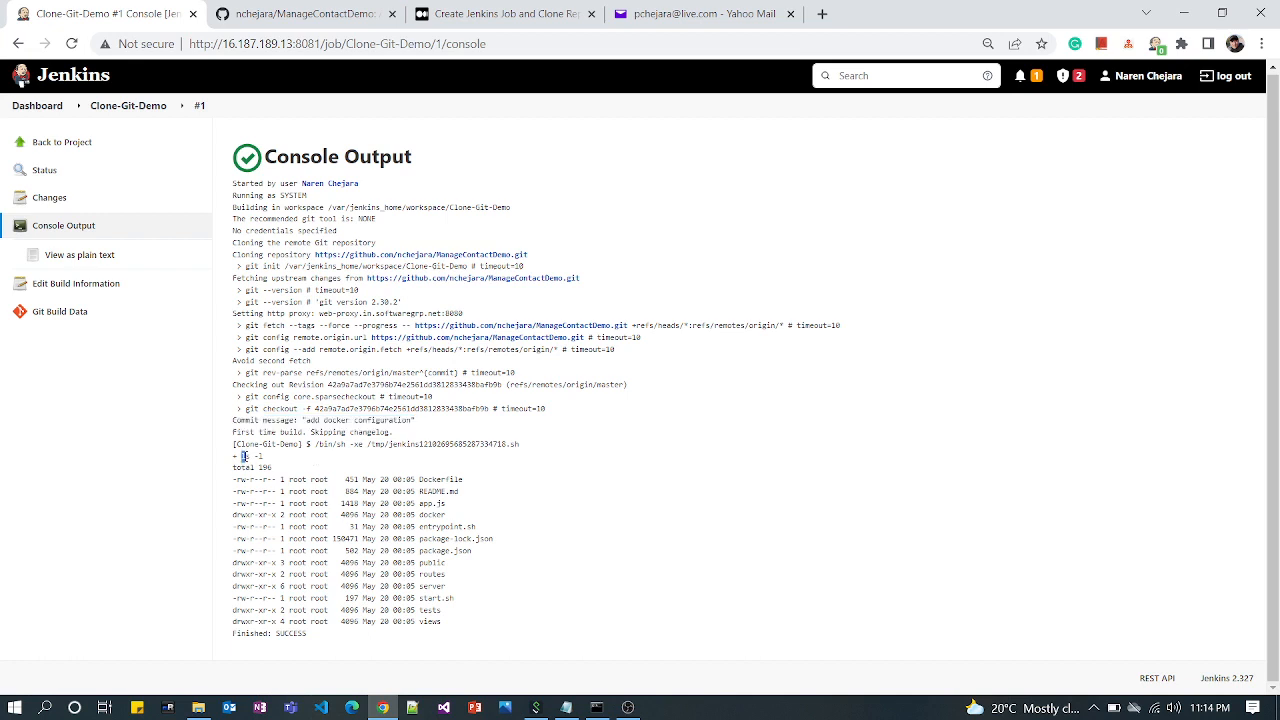
drag(243, 456, 273, 460)
Create a new freestyle project named clone-git-by-ssh-demo from the Jenkins dashboard
click(38, 112)
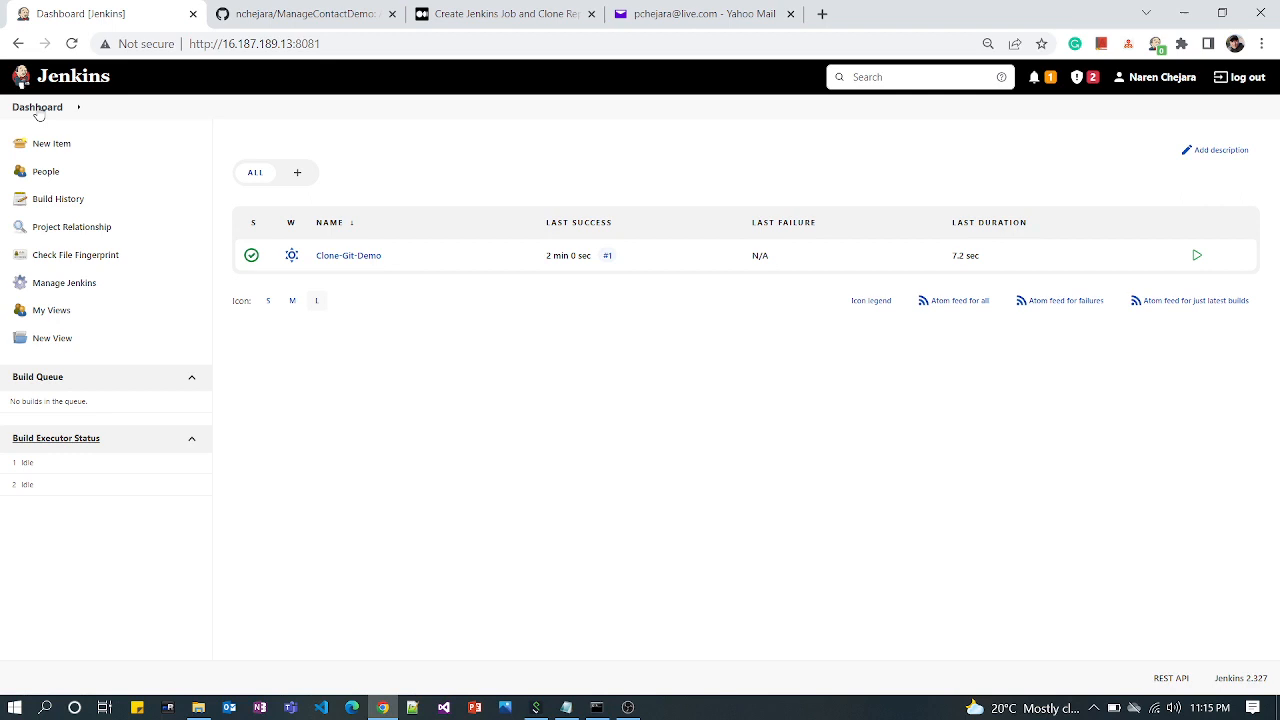
click(54, 144)
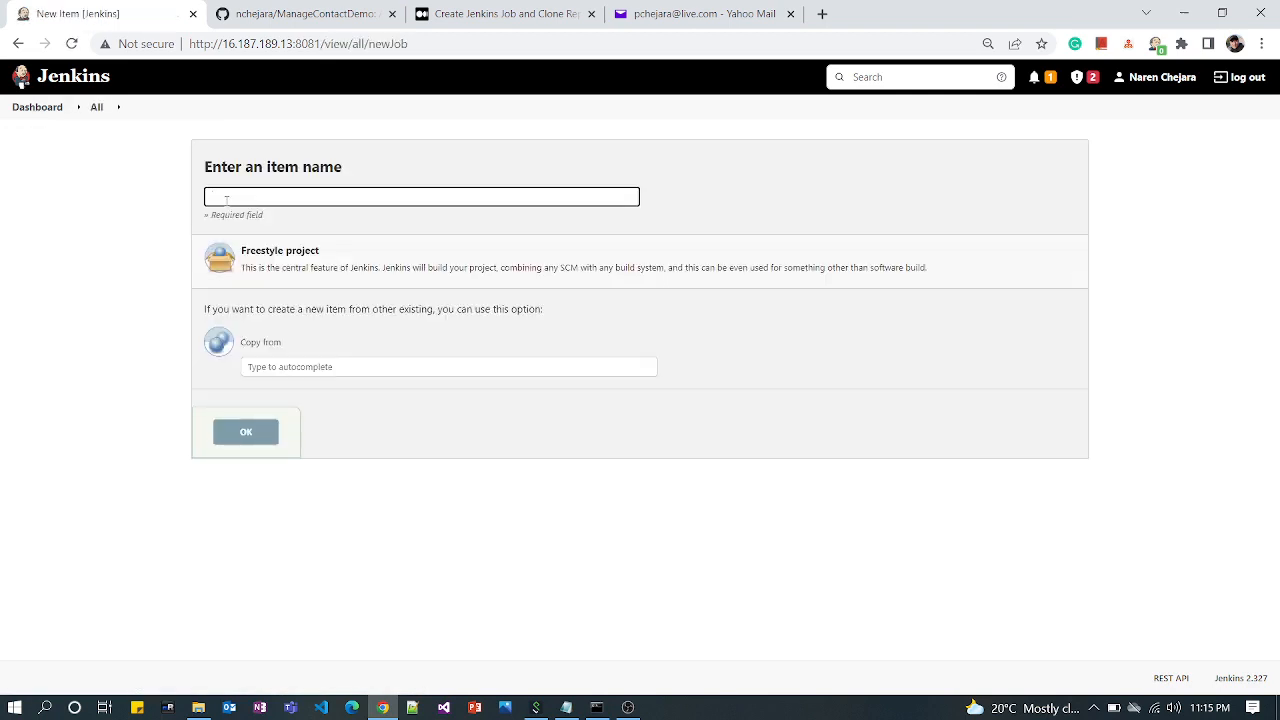
text(clone-git-by-ssh-demo)
click(268, 255)
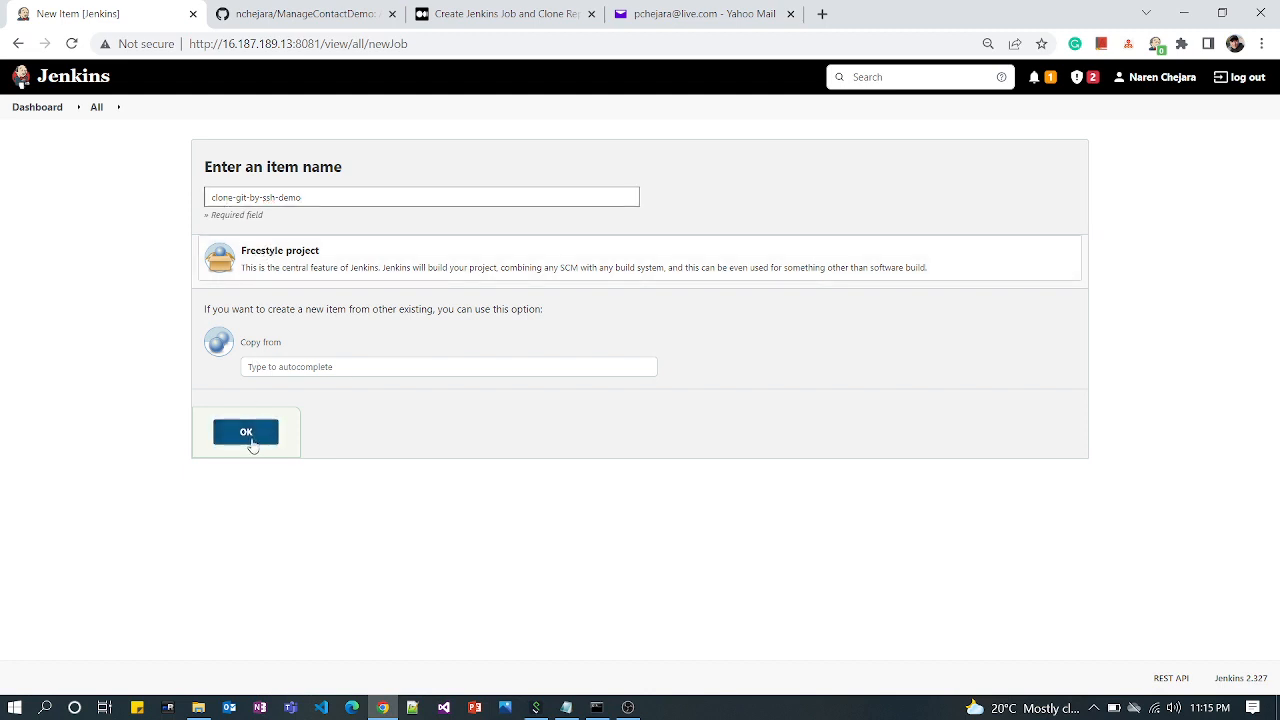
click(250, 436)
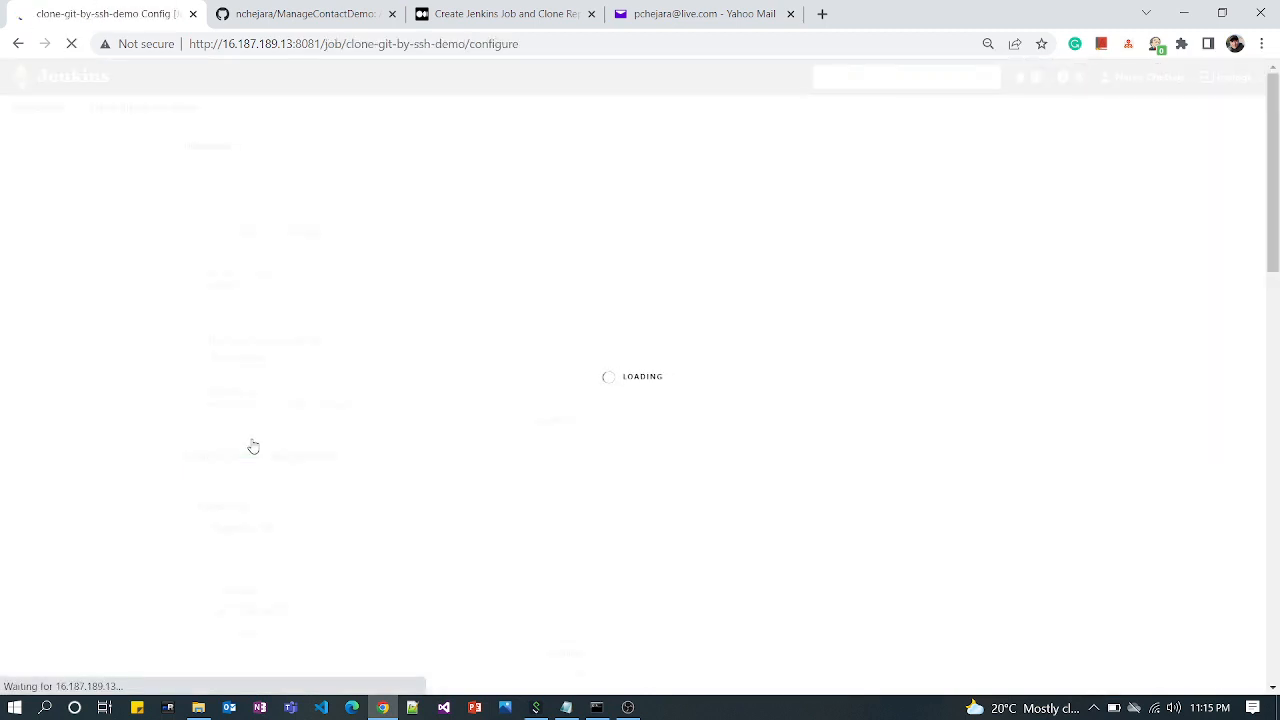
Set the new job's source code management to Git, ready for a repository URL
scroll(314, 483, down, 3)
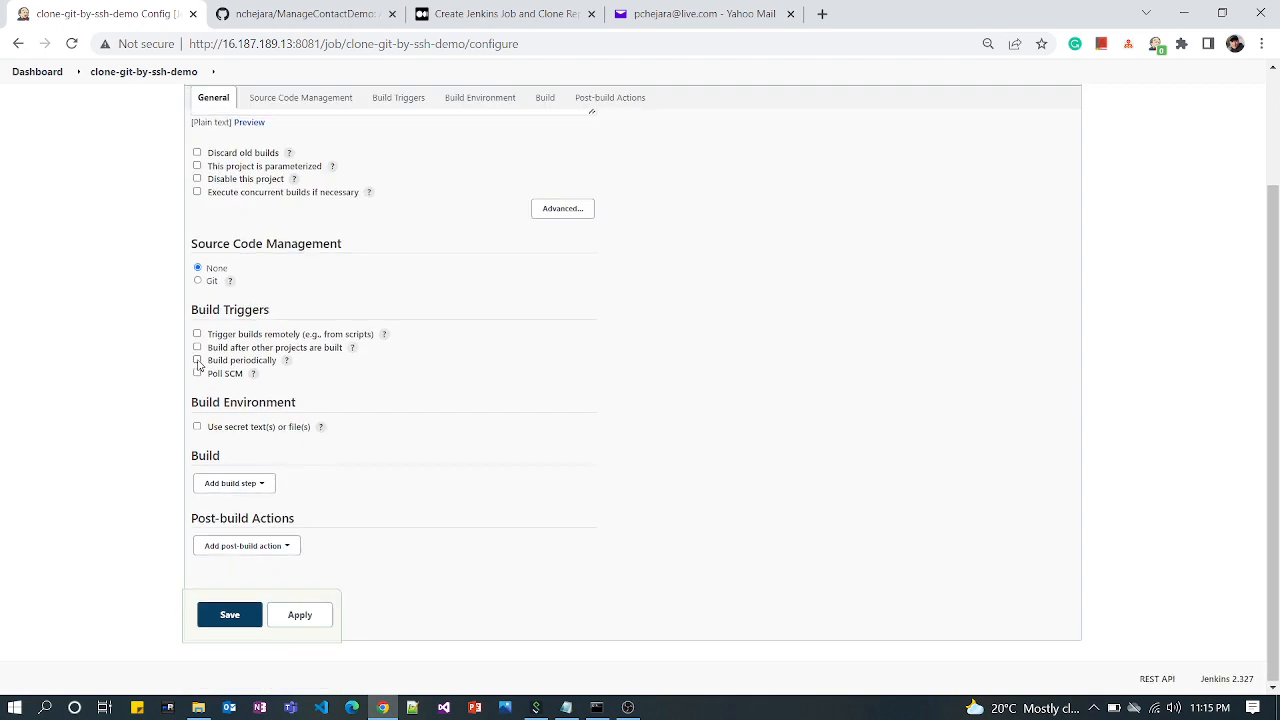
click(198, 281)
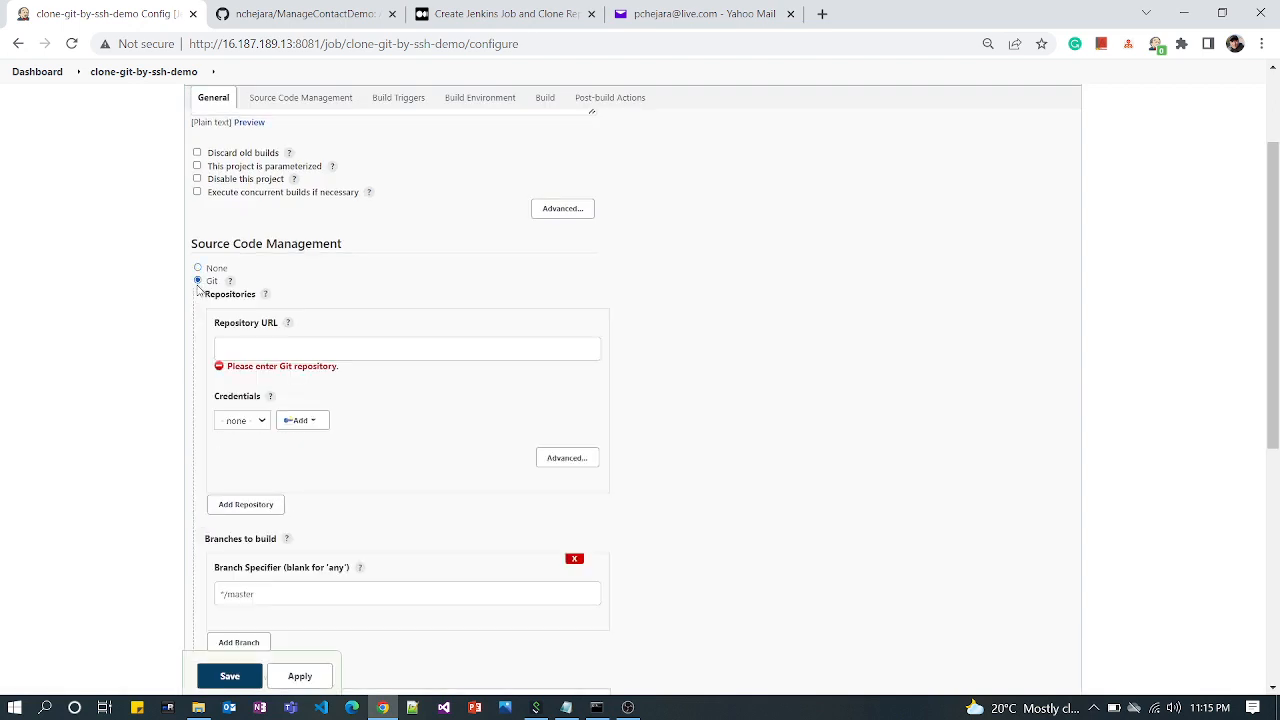
click(270, 348)
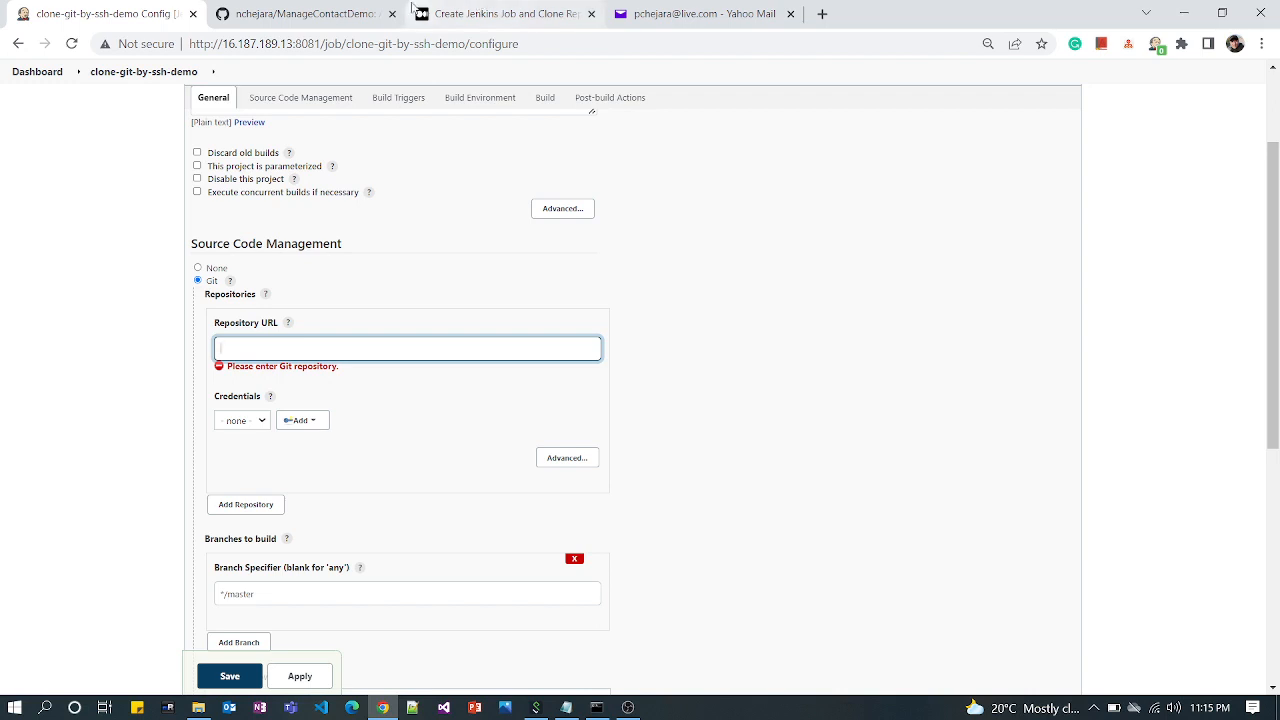
Copy the SSH clone URL of ManageContactDemo from GitHub and paste it as the repository URL in the Jenkins job
click(328, 20)
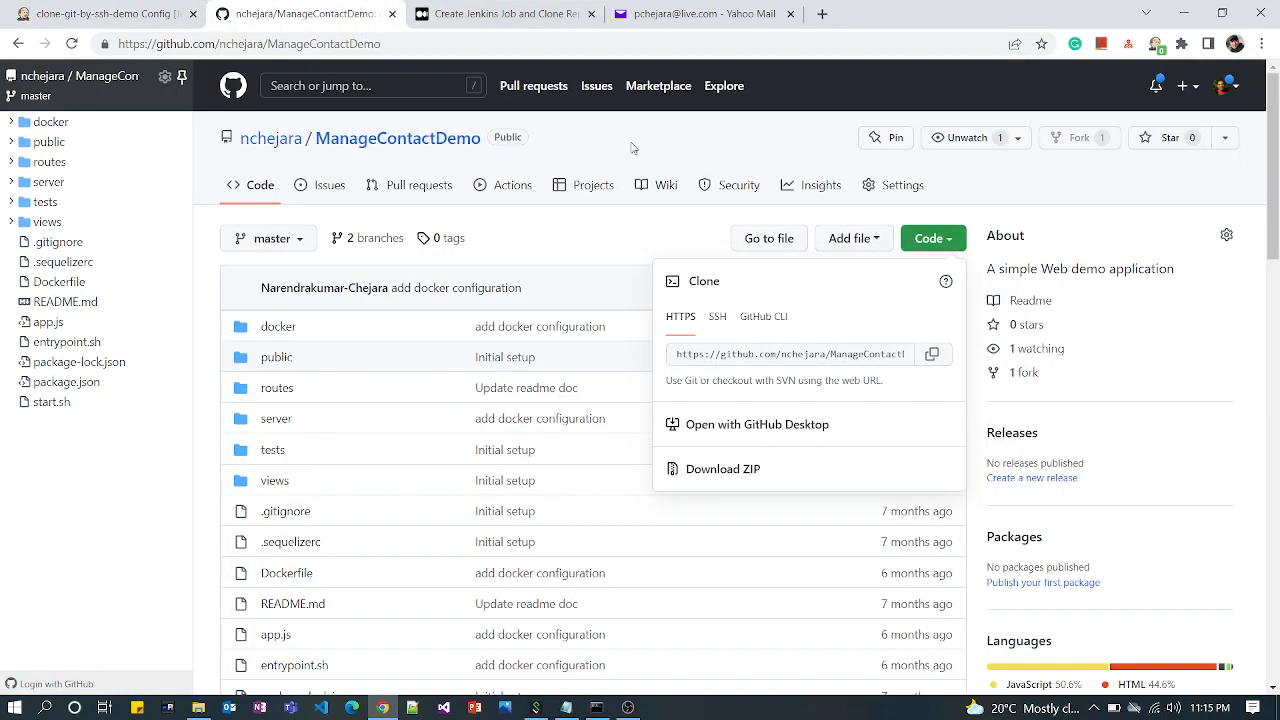
click(717, 318)
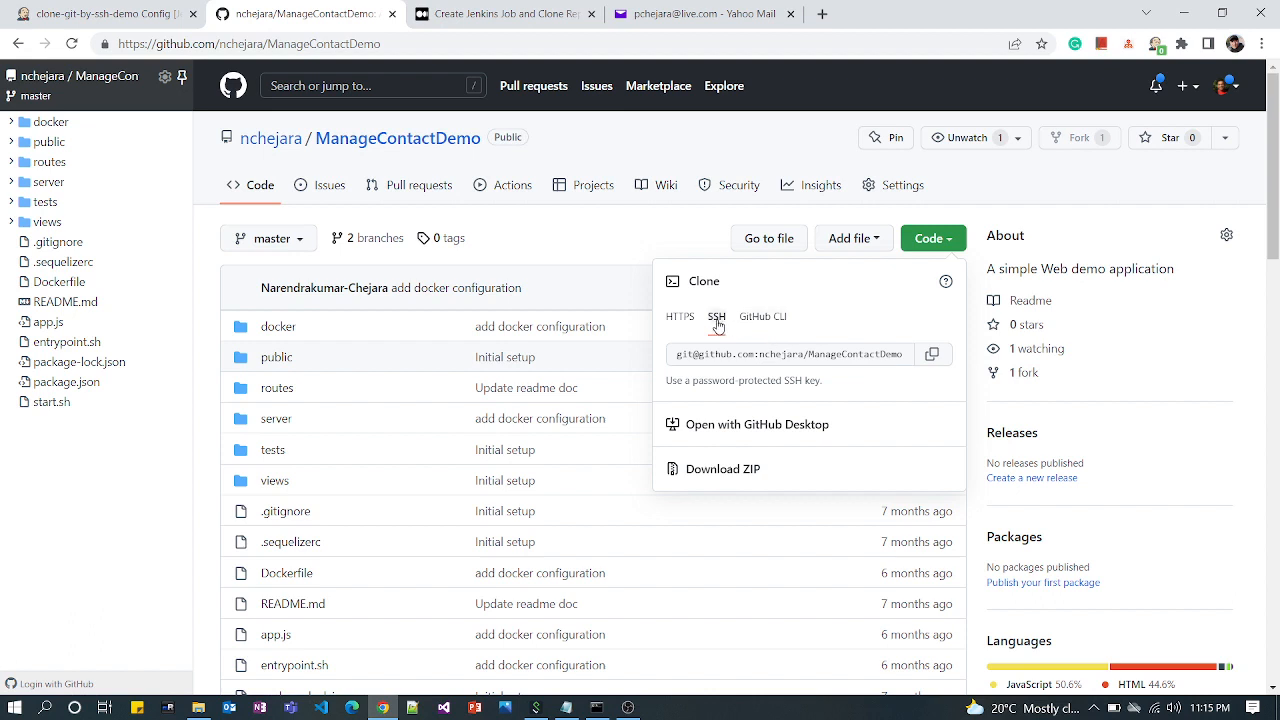
click(930, 364)
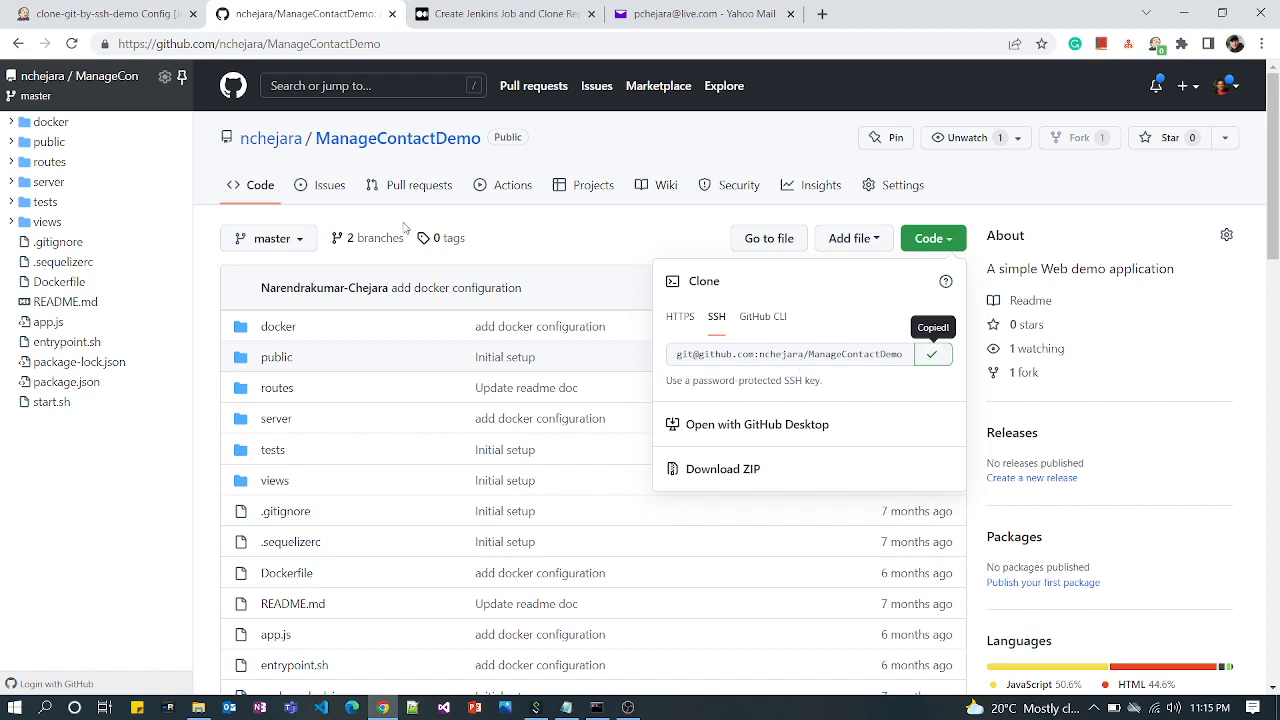
click(92, 14)
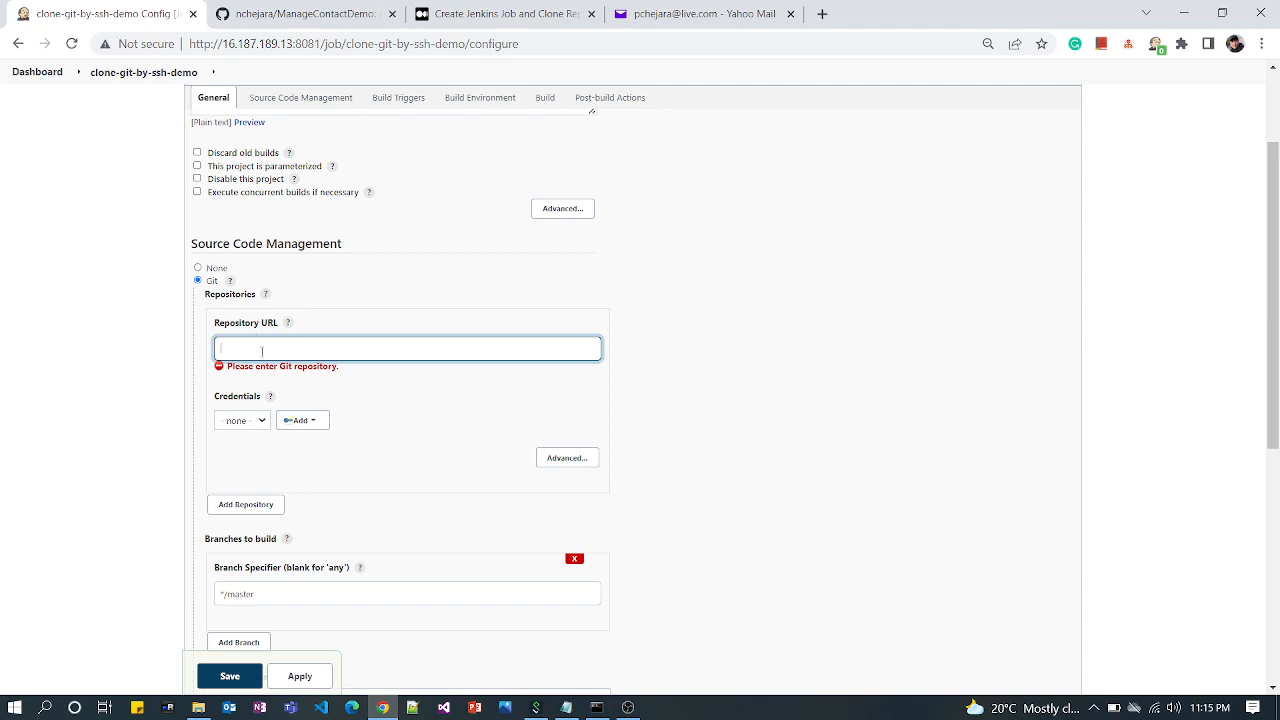
key(ctrl+v)
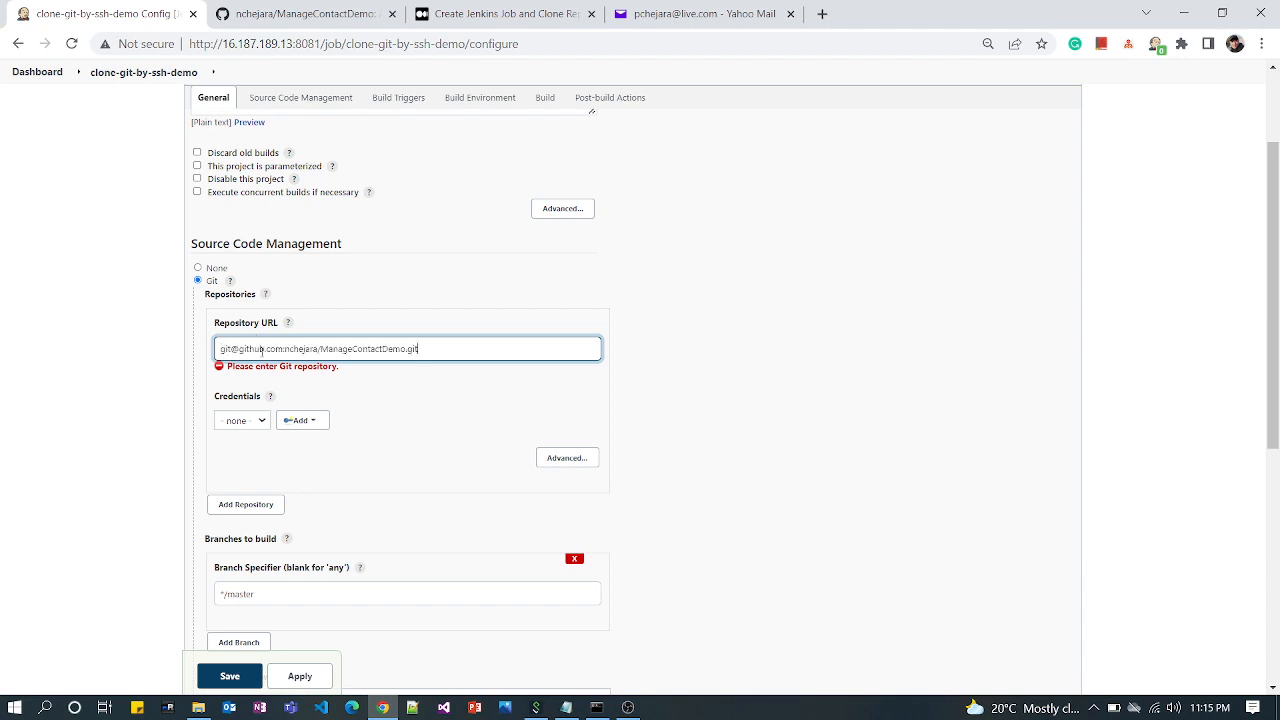
click(386, 409)
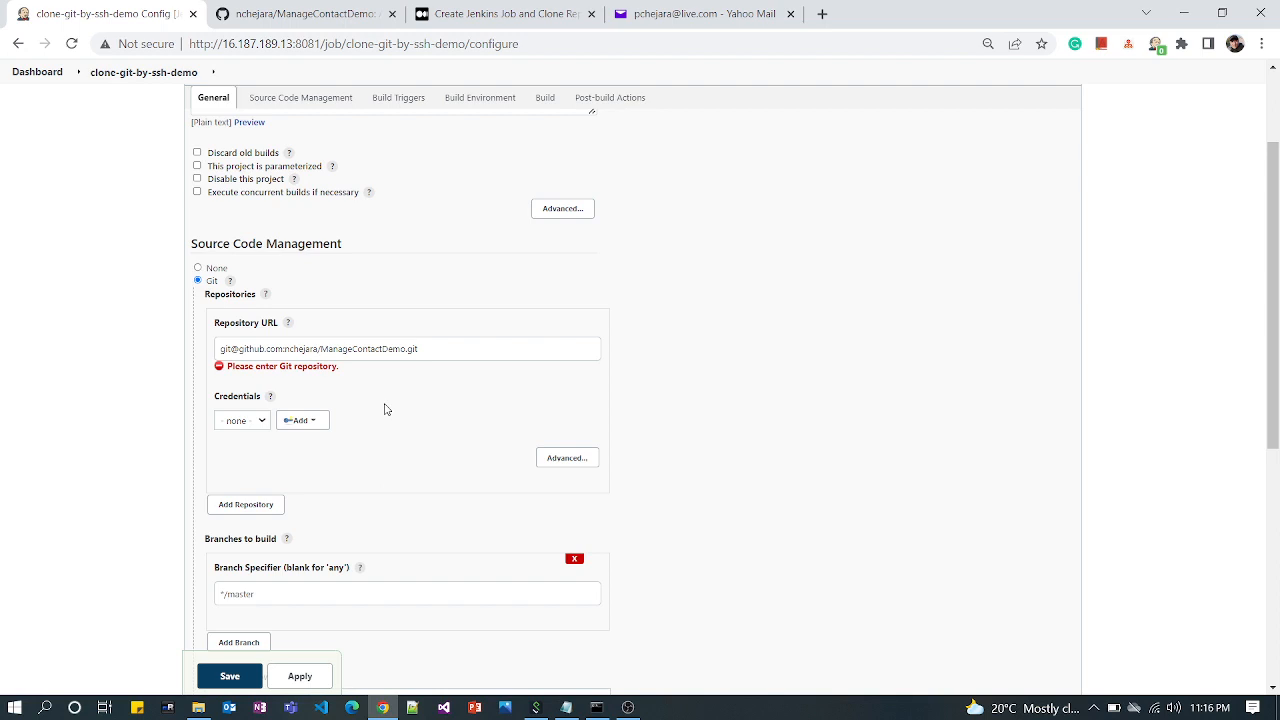
Switch to the Windows command prompt, create a folder named Demo in C:\ and change into it
click(597, 707)
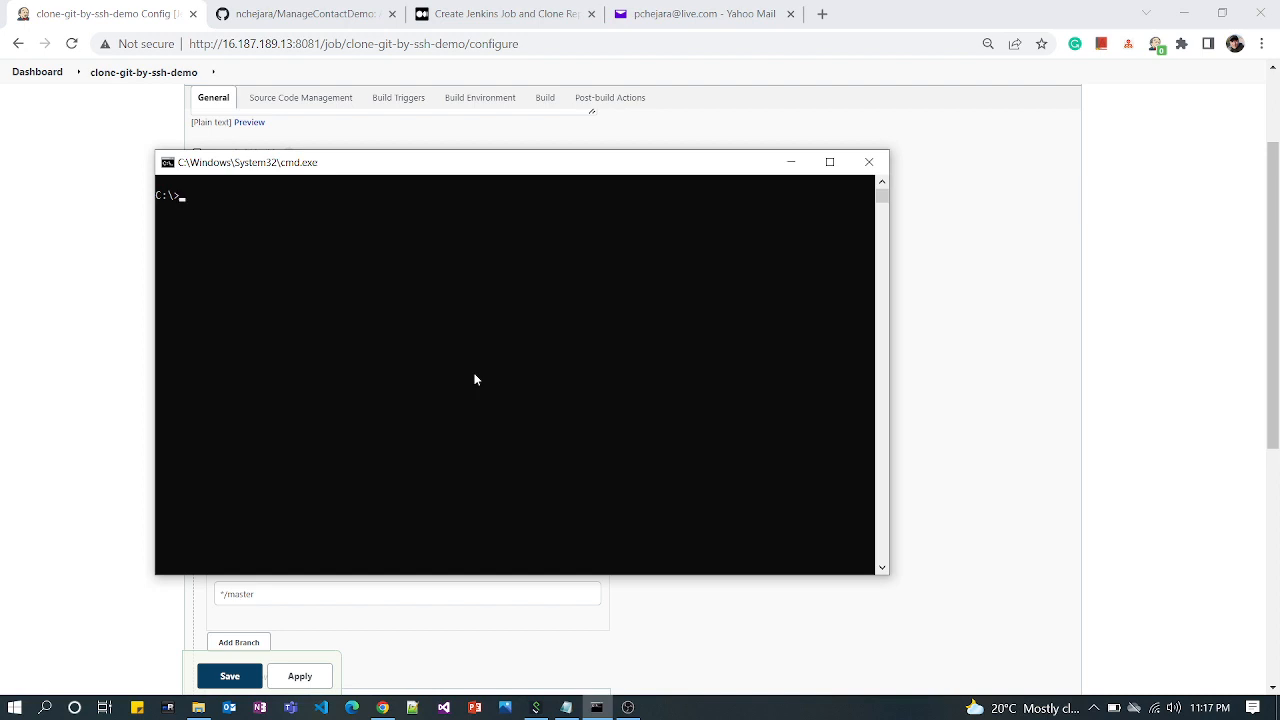
text(mkdir Demo)
key(Return)
text(cd Demo)
key(Return)
Try to generate an SSH key pair with ssh-keygen -f .ssh/id_rsa and an empty passphrase
text(ss)
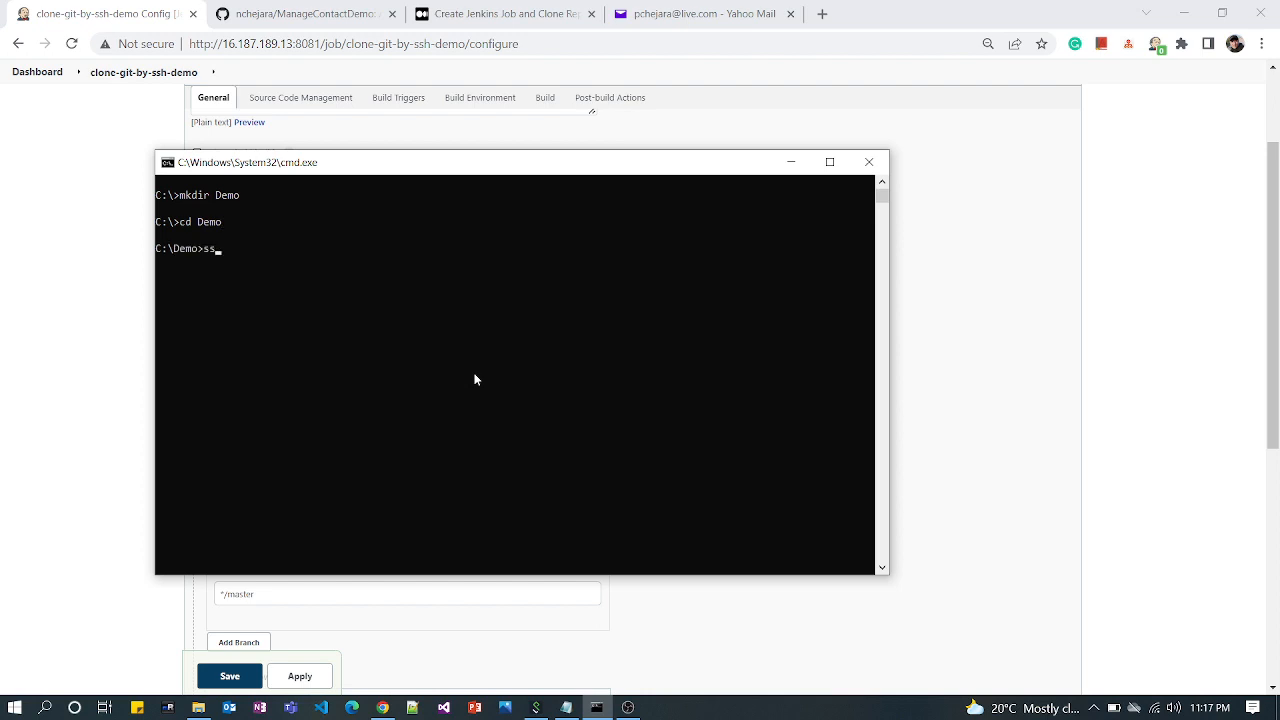
text(h-keygen)
text(-f)
text(.ssh/)
key(BackSpace)
text(\)
key(BackSpace)
text(/id_rsa)
key(Return)
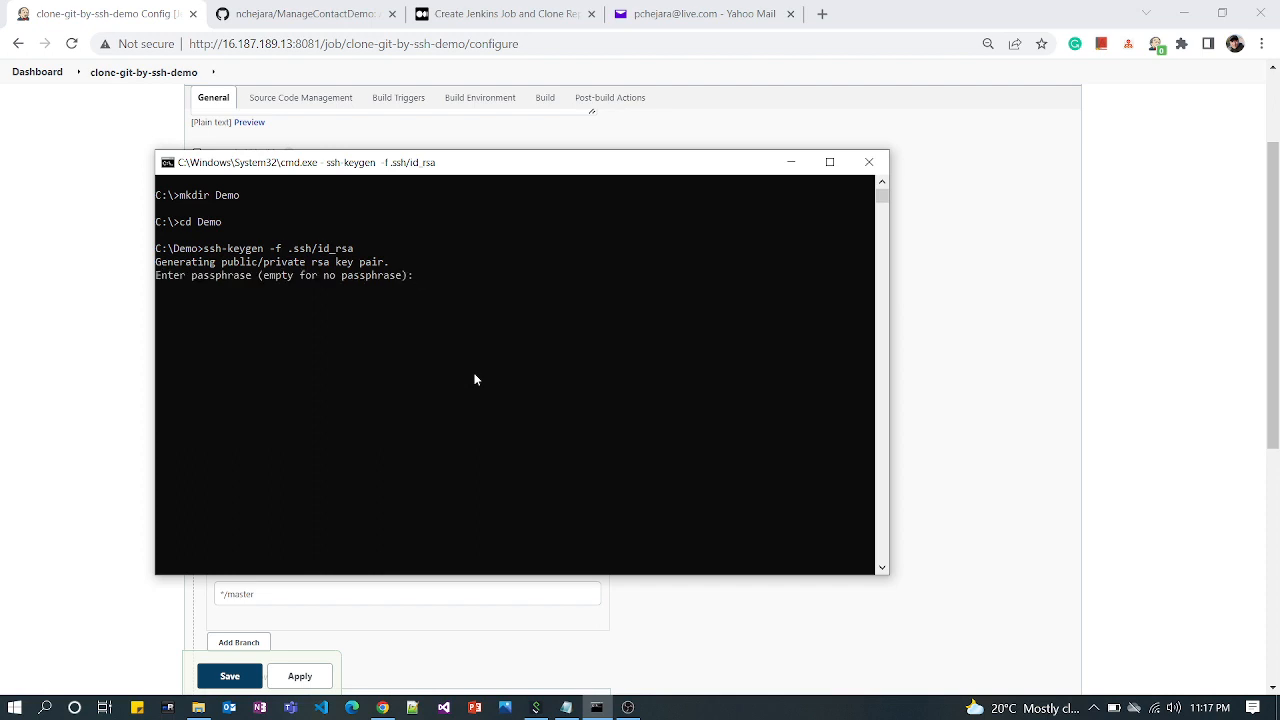
key(Return)
key(Return)
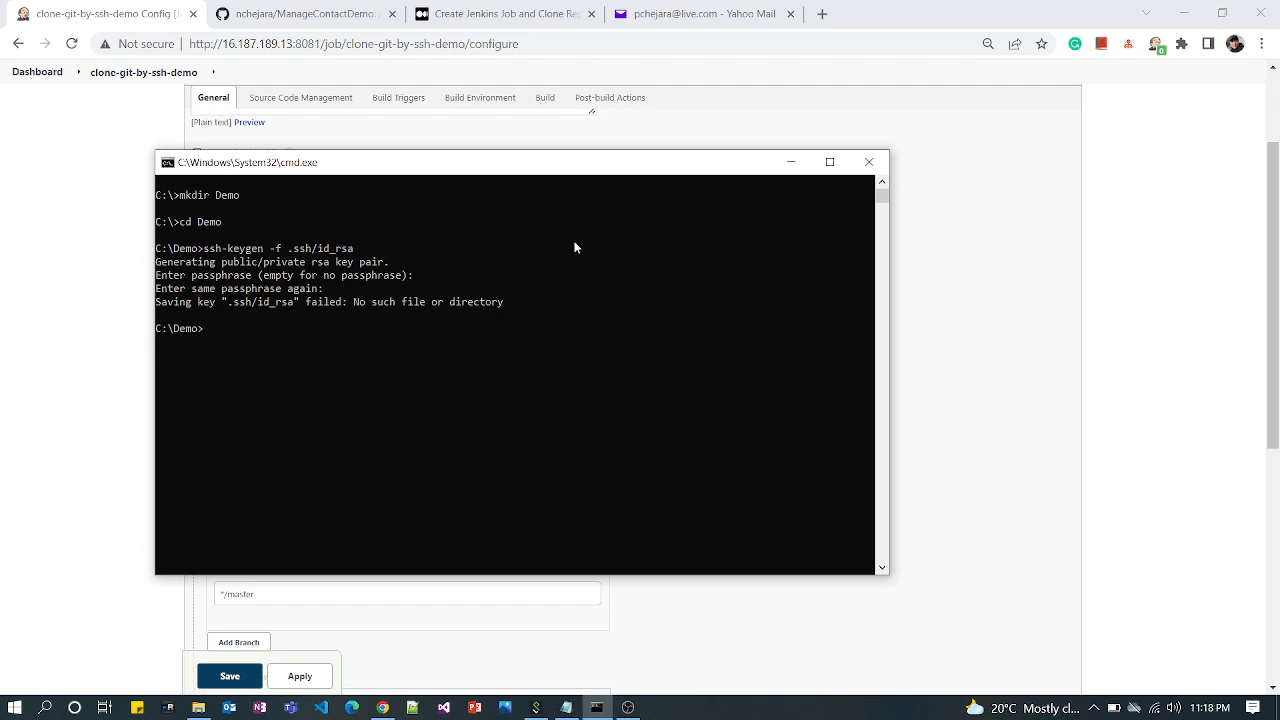
drag(538, 300, 351, 311)
click(302, 332)
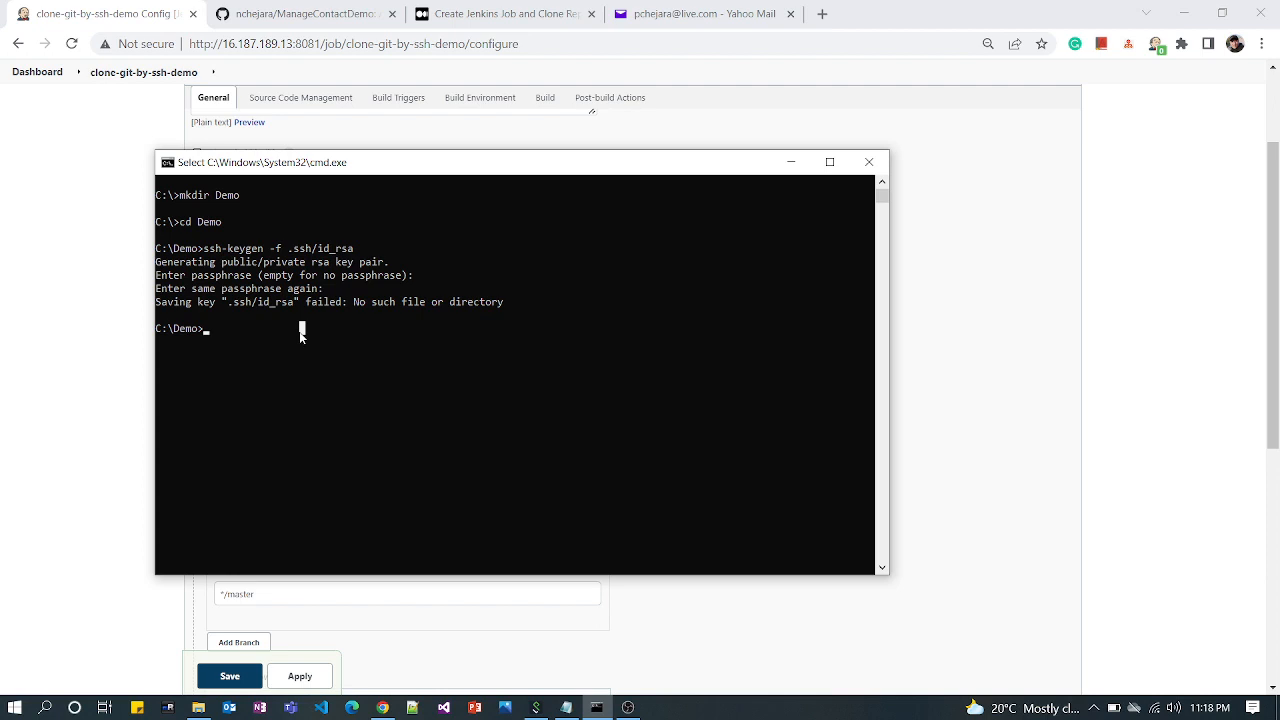
key(Escape)
Create a folder named .ssh inside C:\Demo with mkdir
text(mk)
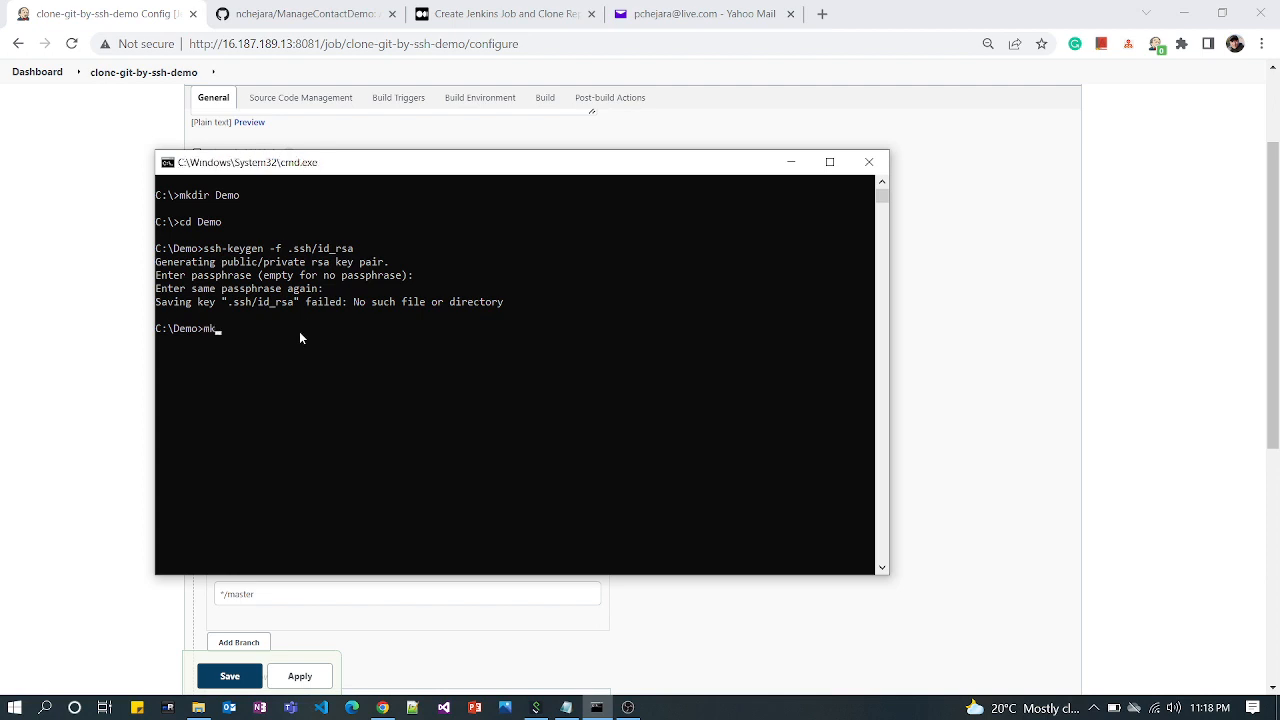
text(dir .ssh)
key(Return)
Run ssh-keygen -f .ssh/id_rsa again with an empty passphrase to generate the SSH key pair in the .ssh folder
key(Up)
key(Up)
key(Return)
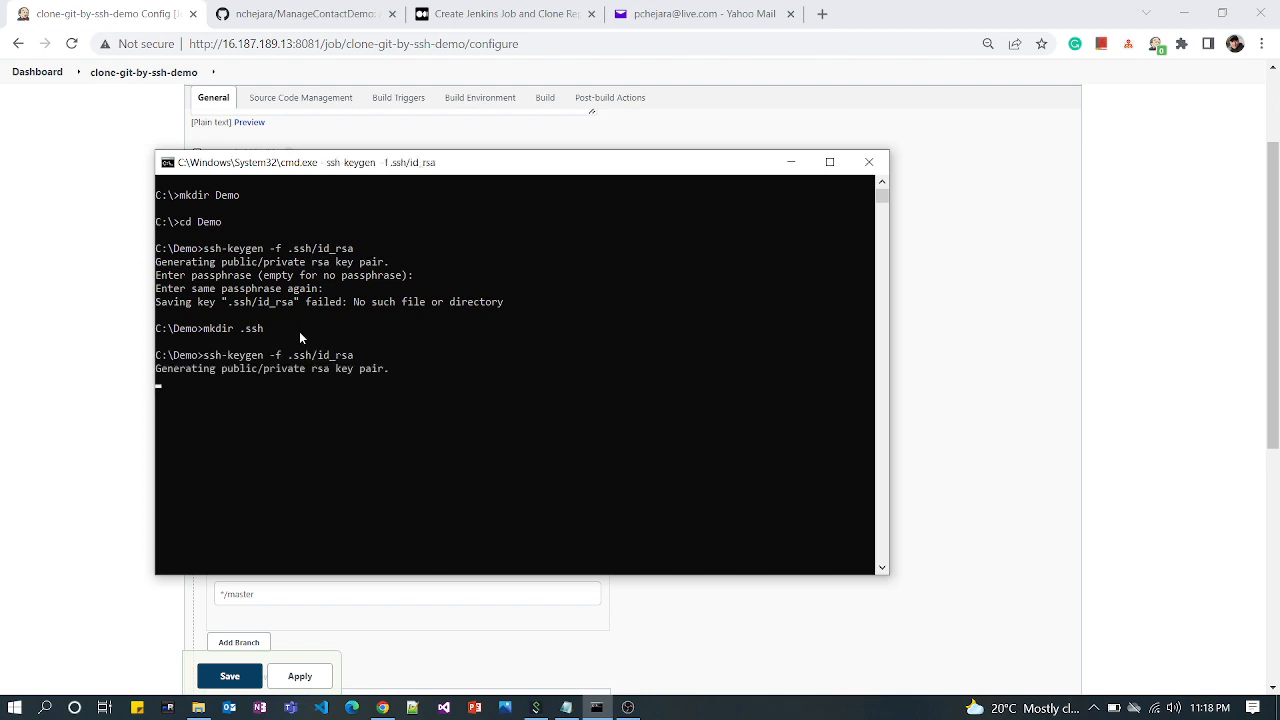
key(Return)
key(Return)
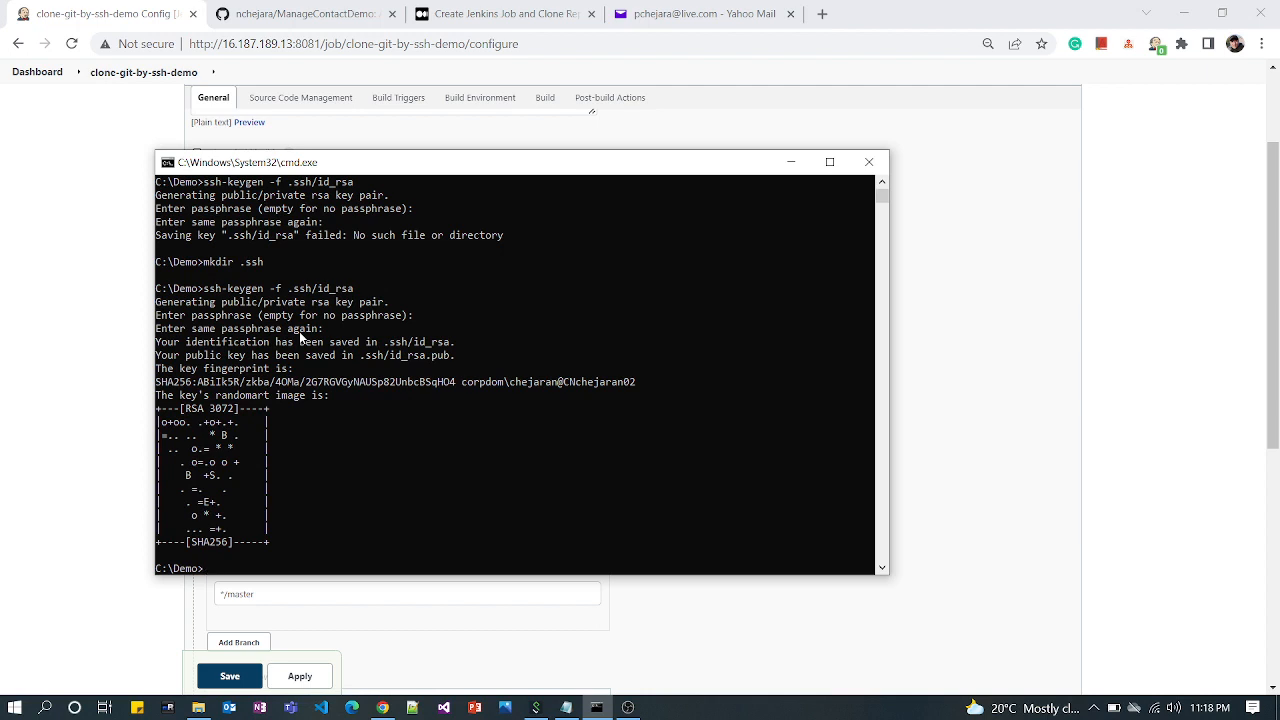
List the contents of the C:\Demo folder with dir
text(cd)
key(BackSpace)
key(BackSpace)
text(dir)
key(Return)
Change into the .ssh folder and list its files with dir
text(cd .ssh)
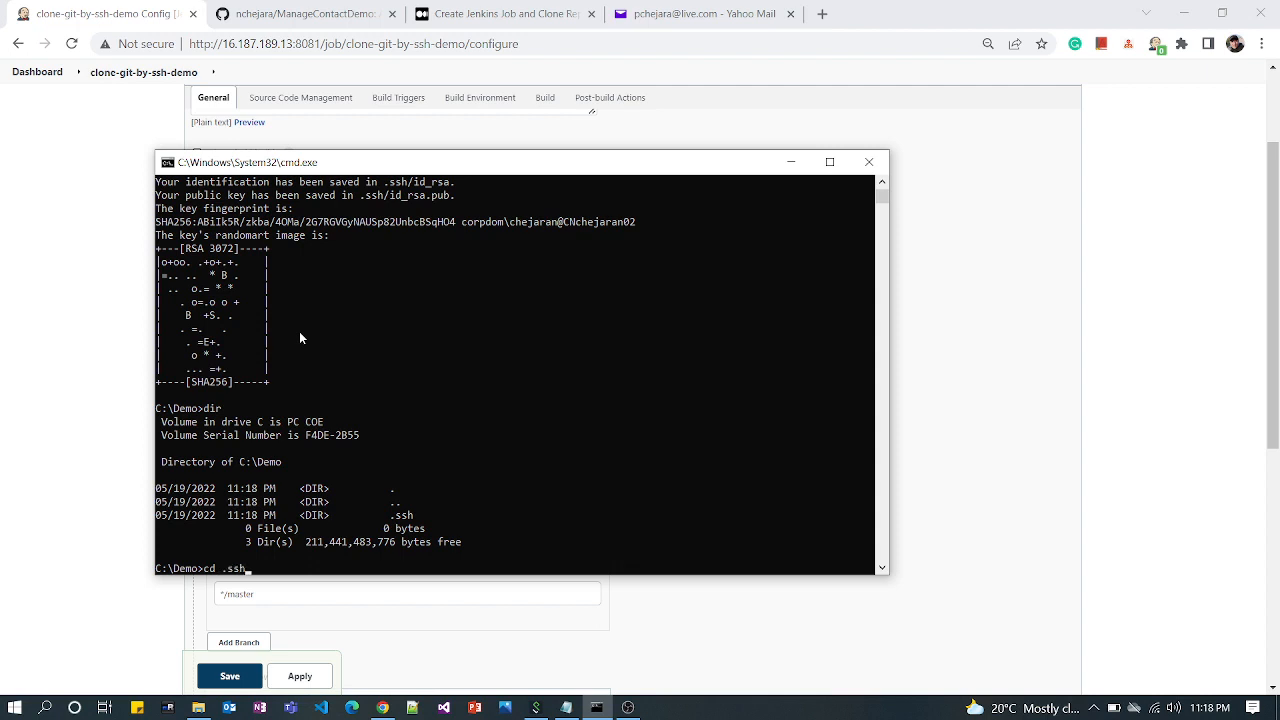
key(Return)
text(ls -l)
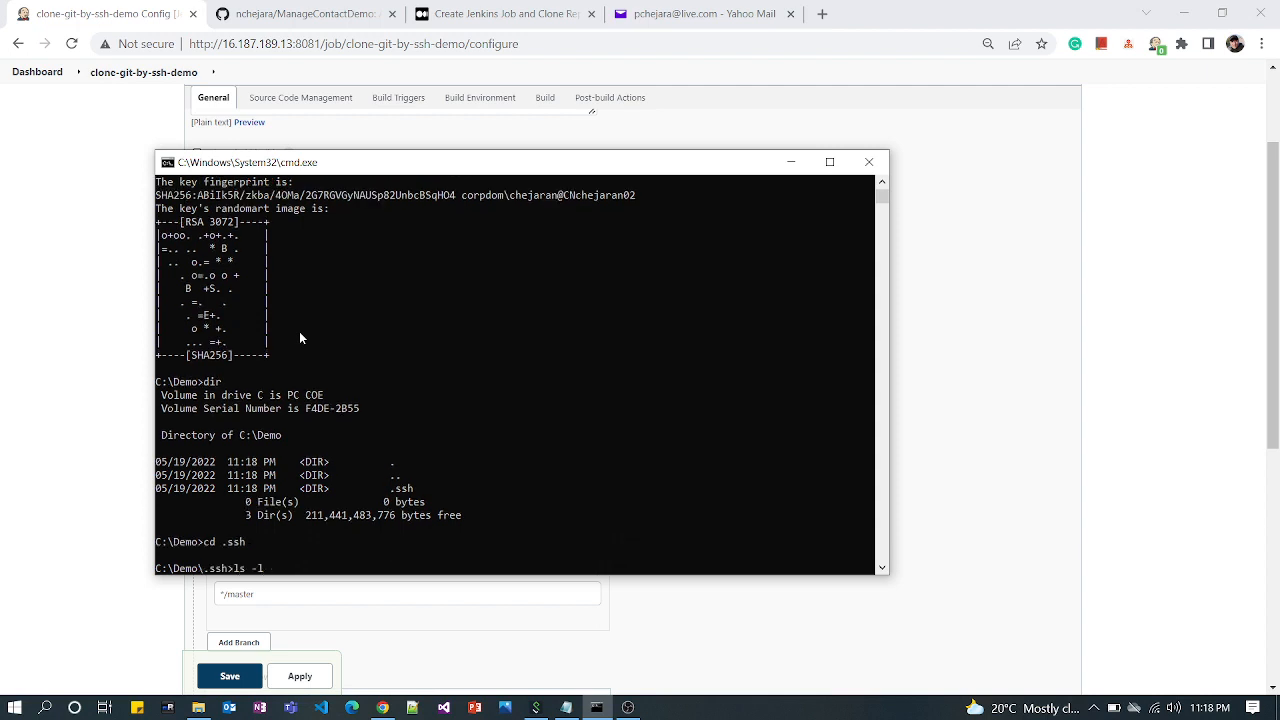
key(BackSpace)
key(BackSpace)
key(BackSpace)
key(BackSpace)
key(BackSpace)
text(dir)
key(Return)
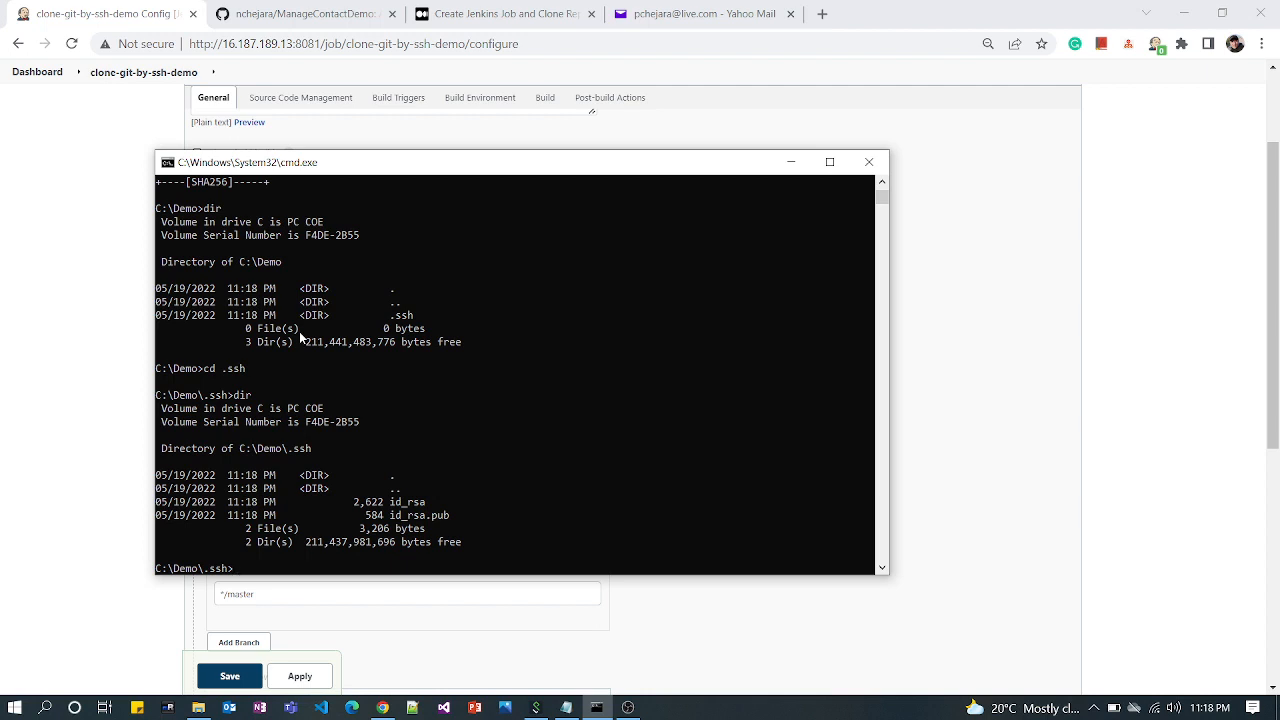
Print the contents of id_rsa.pub with the type command and copy the whole public key
text(type id_rsa.pub)
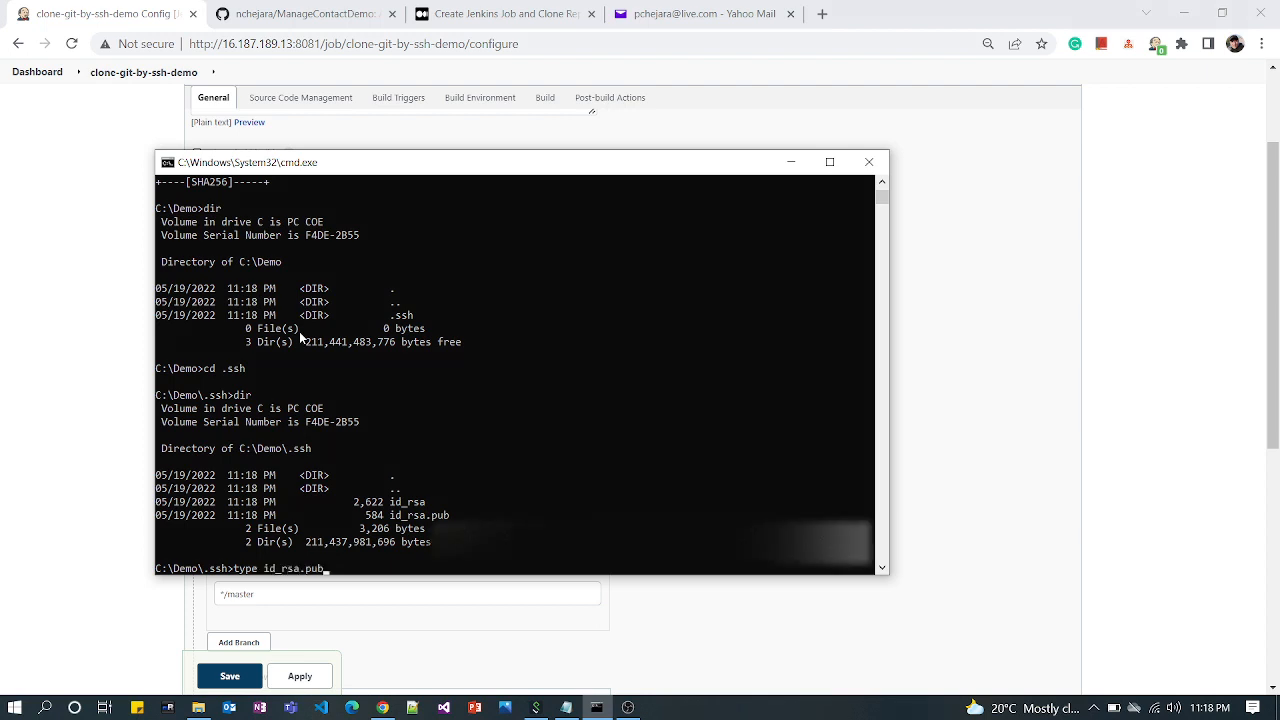
key(Return)
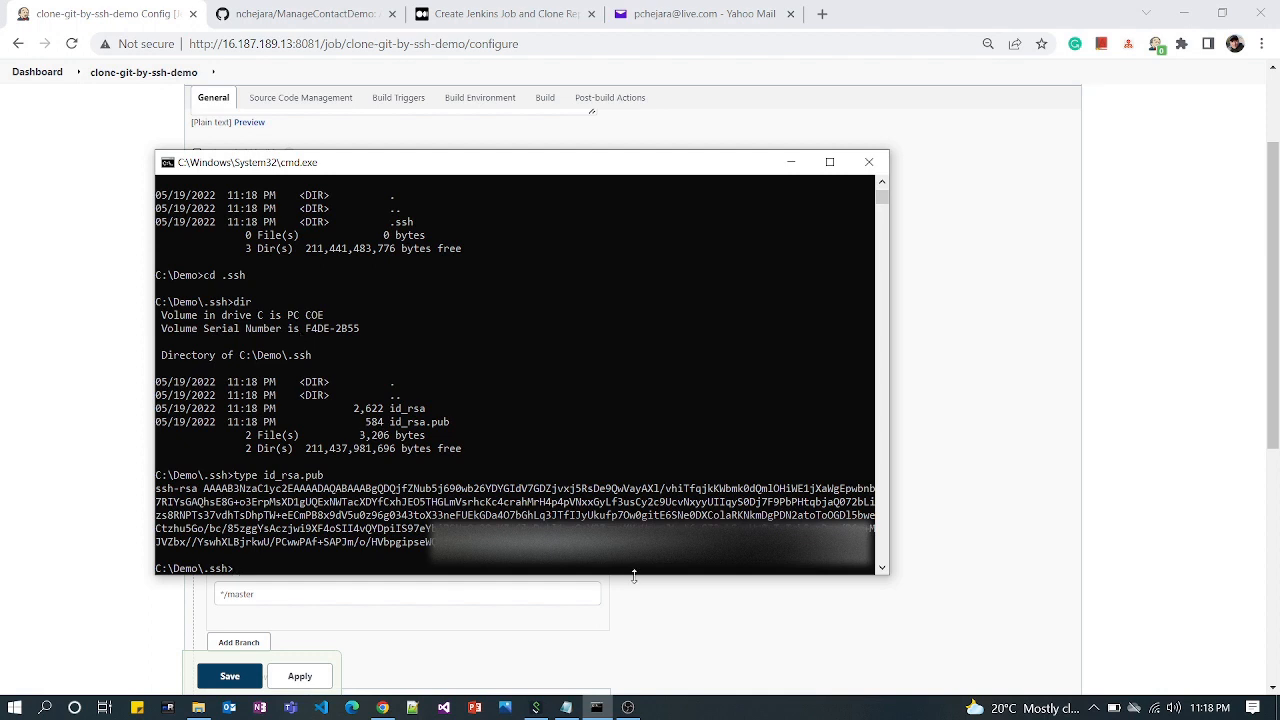
drag(870, 548, 157, 498)
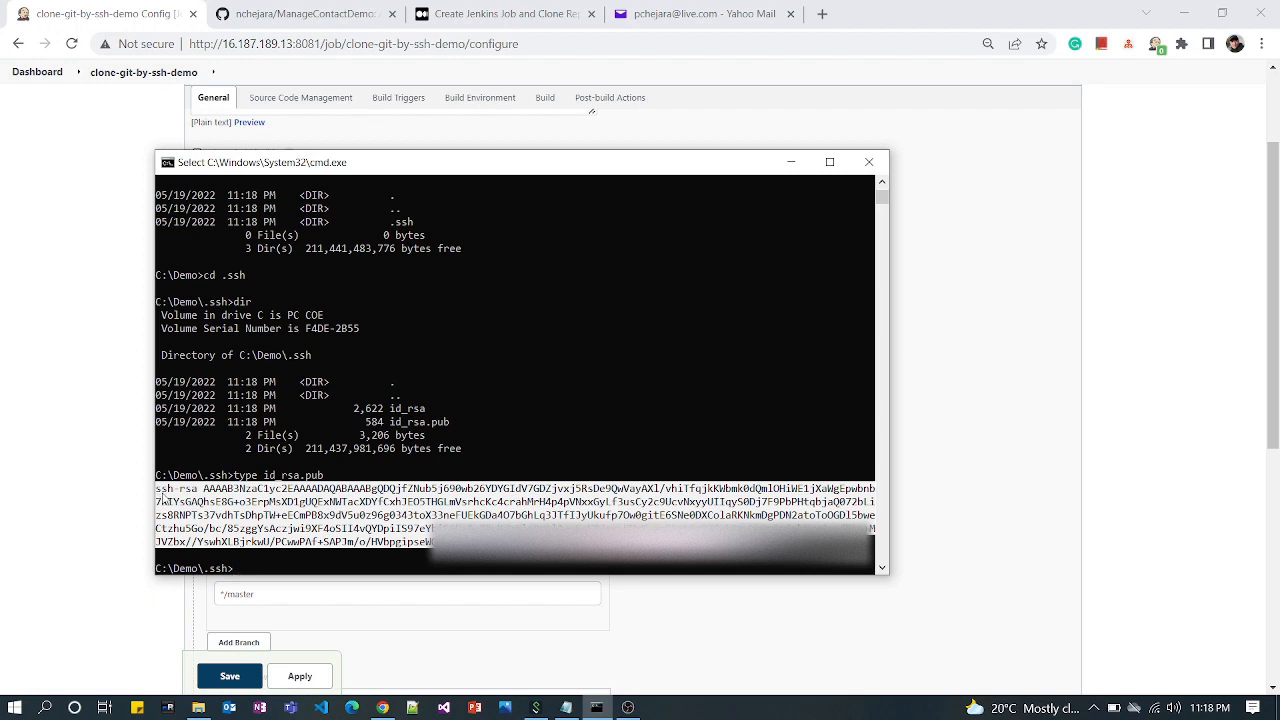
key(ctrl+c)
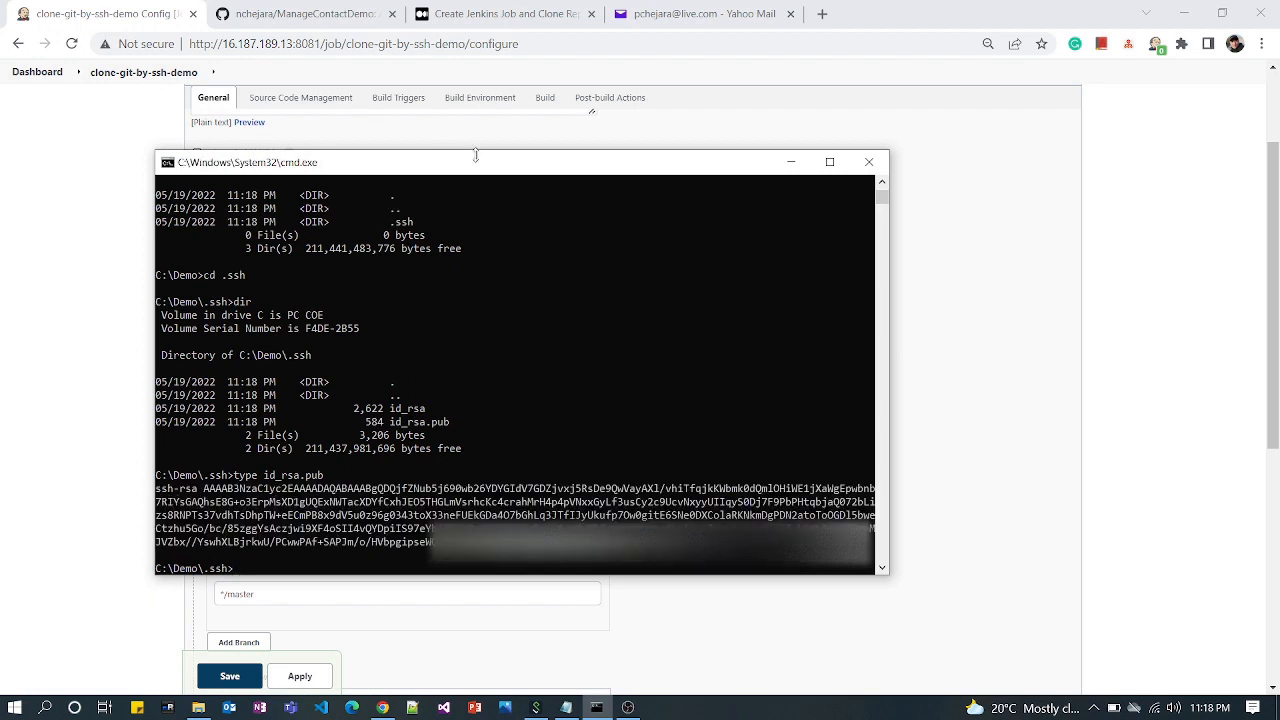
click(791, 164)
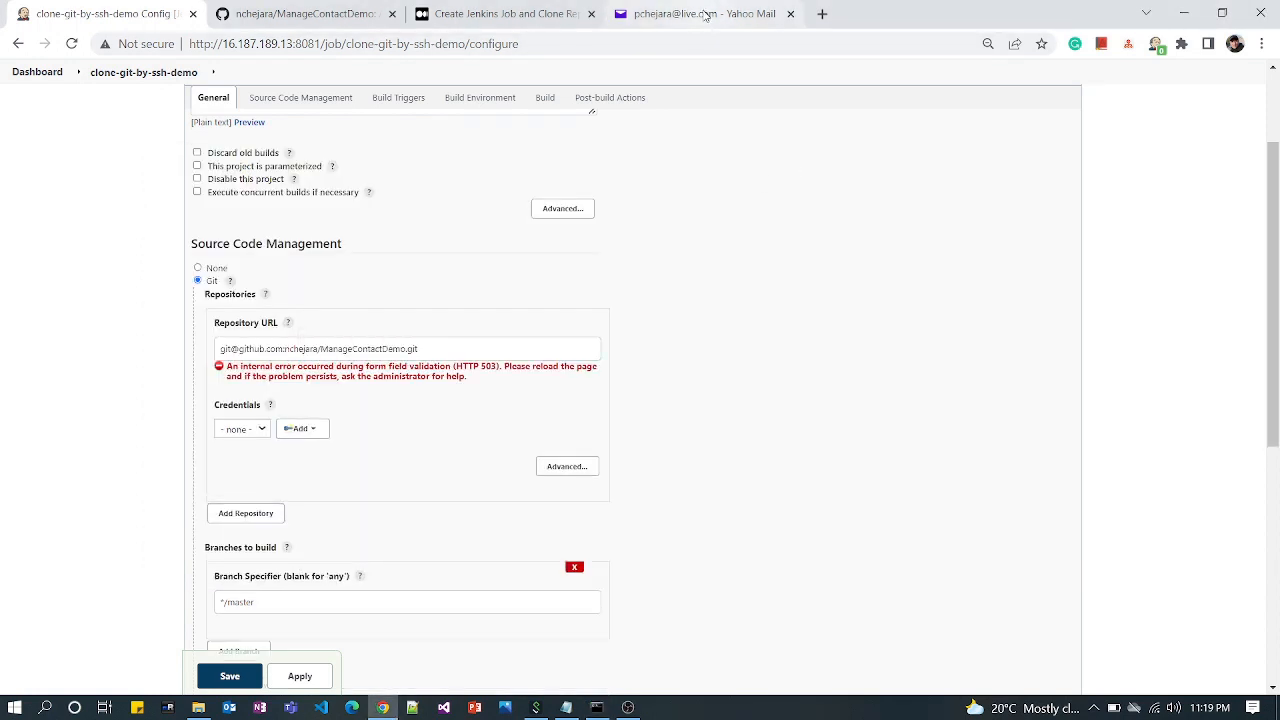
Switch to GitHub and open the form for adding a new SSH key in the account settings
click(278, 20)
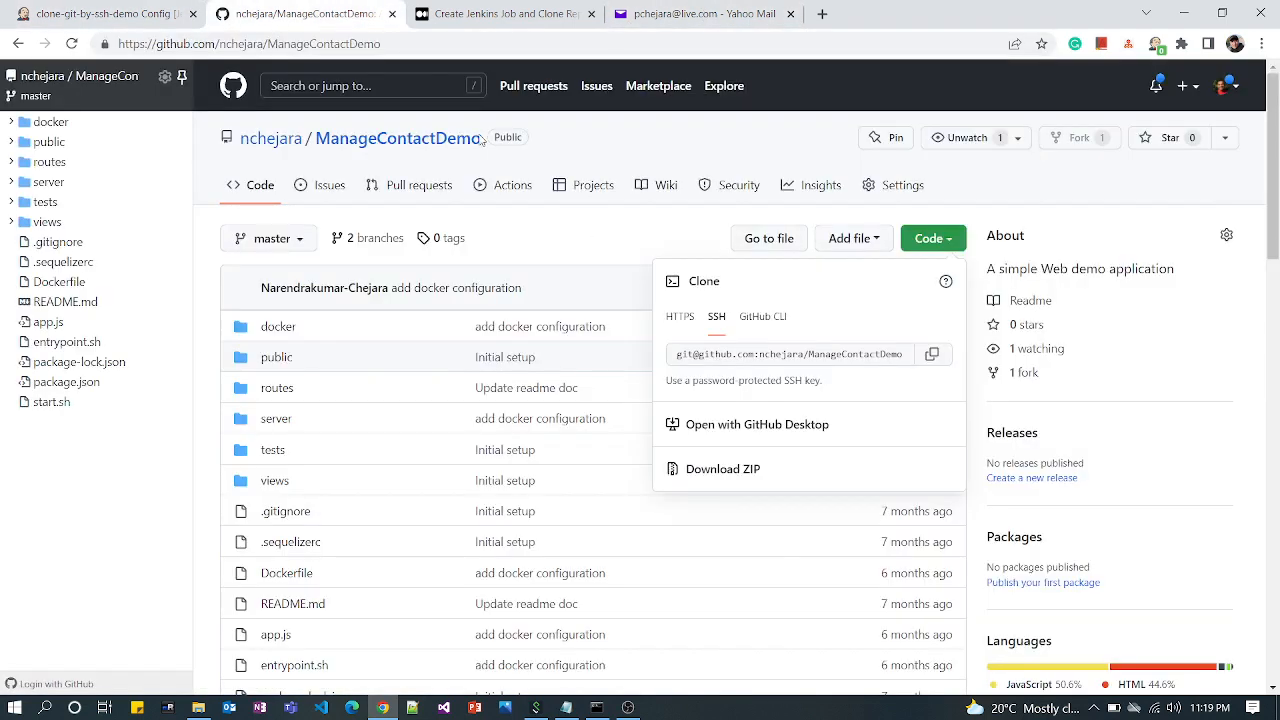
click(1236, 88)
click(1236, 88)
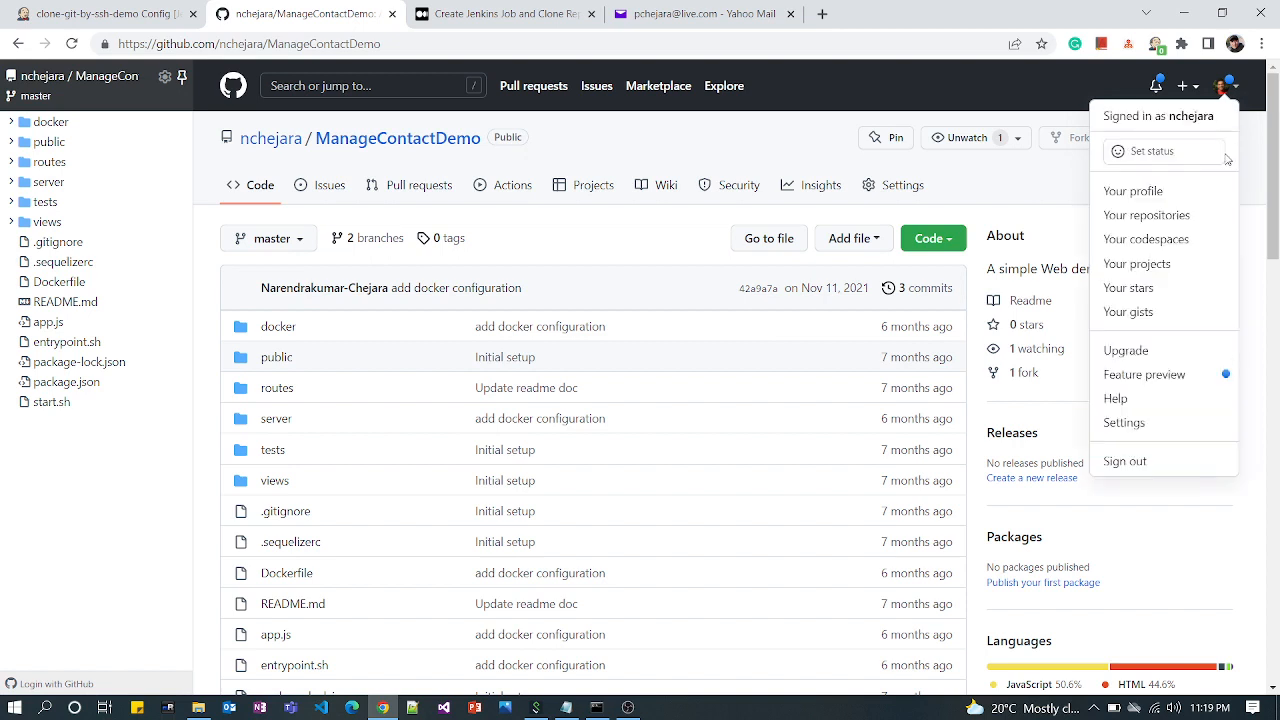
click(1153, 423)
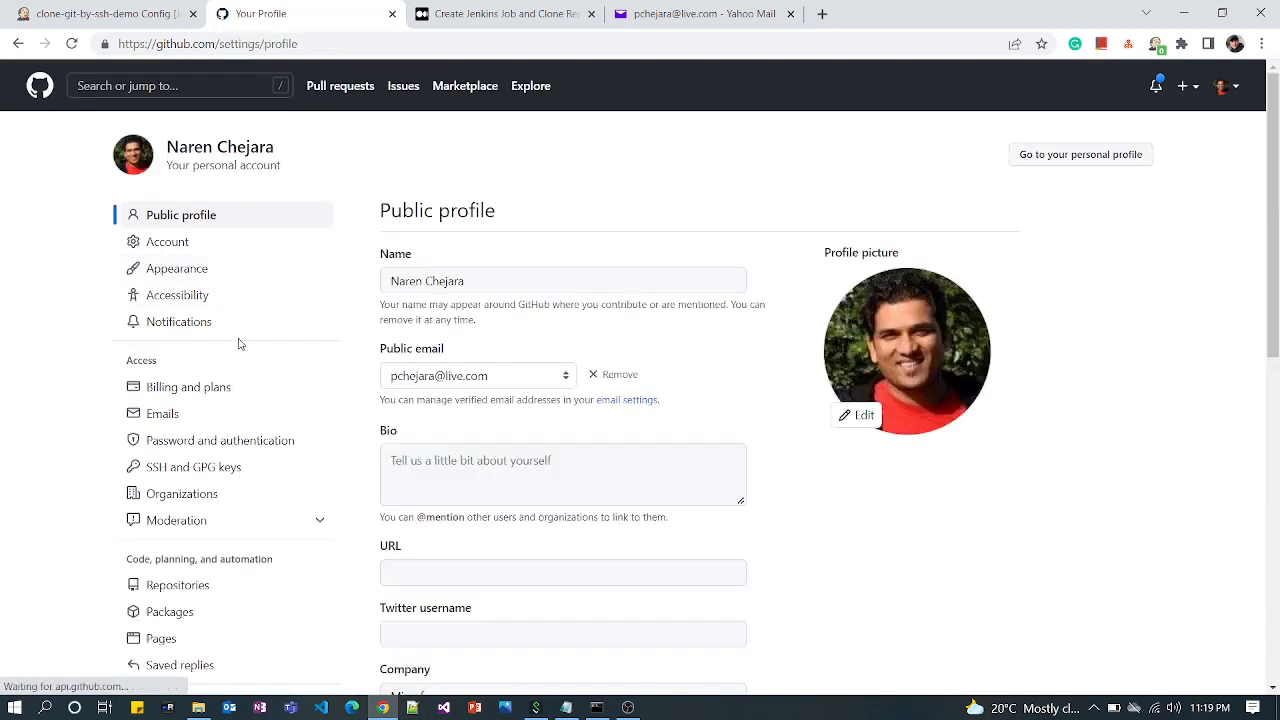
click(191, 470)
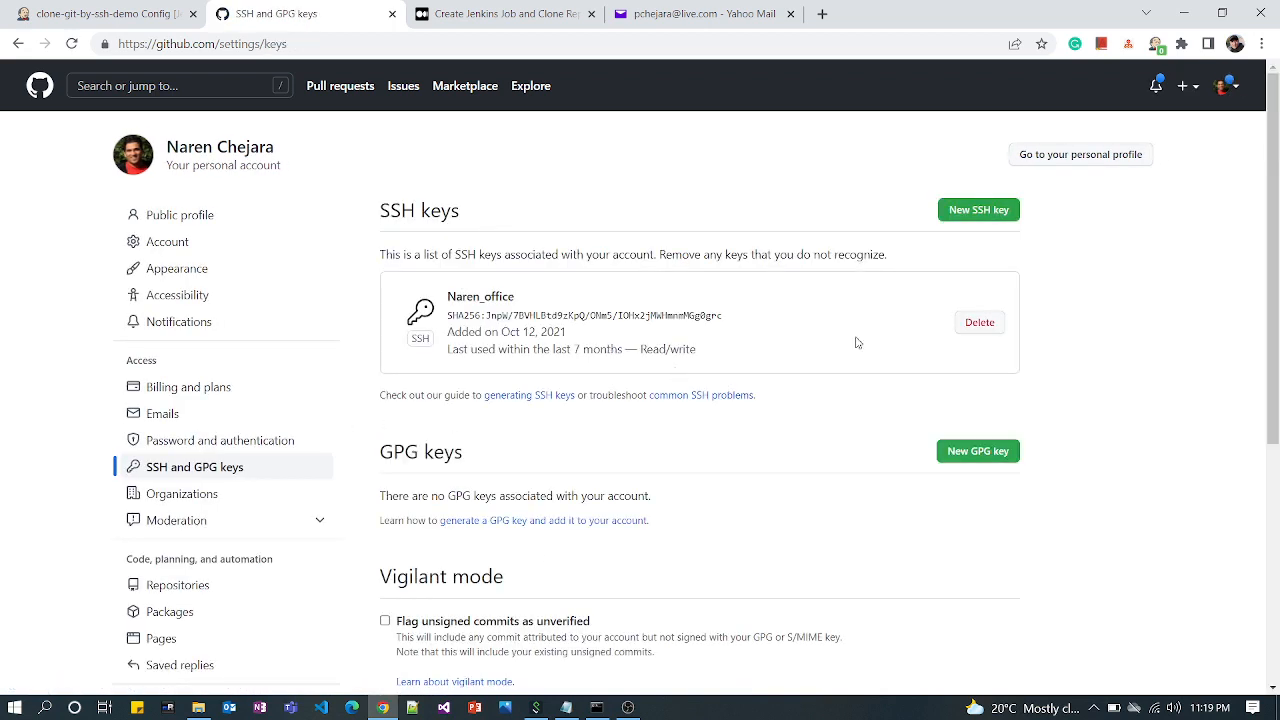
click(968, 214)
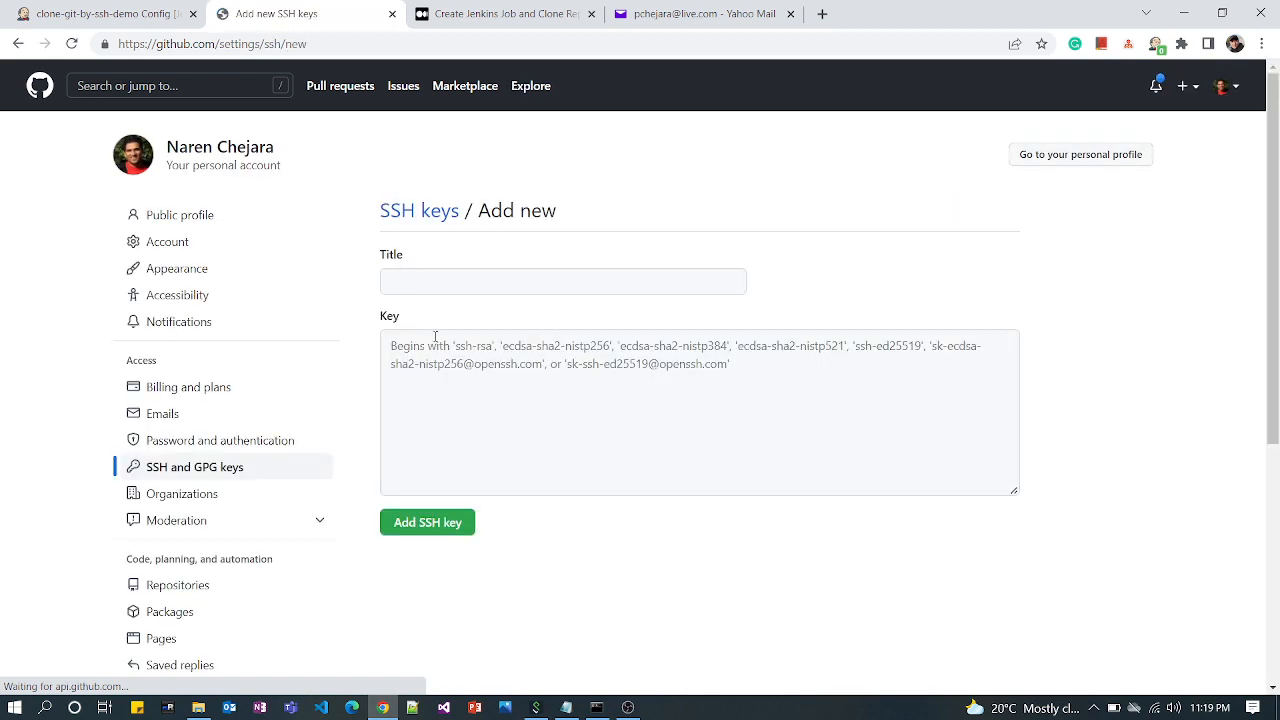
Title the new SSH key Jenkins-Demo, paste the copied public key and submit it
click(430, 284)
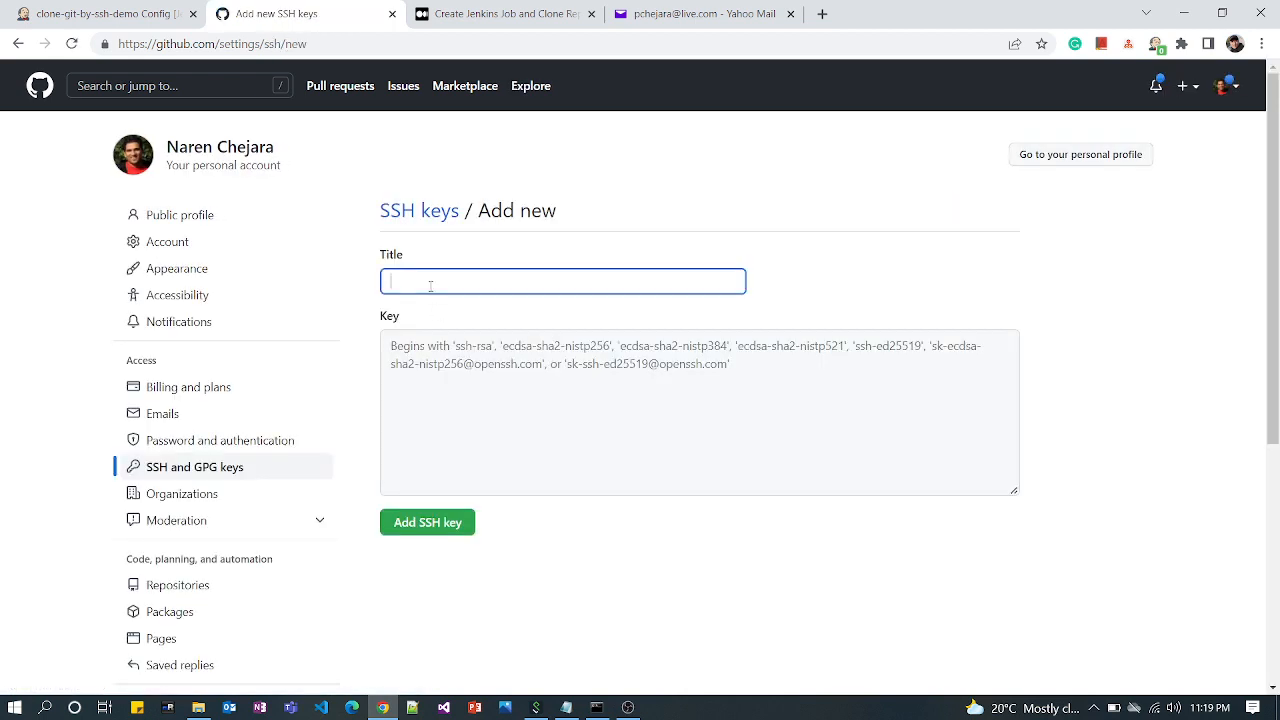
text(Jenkins-Demo)
click(803, 380)
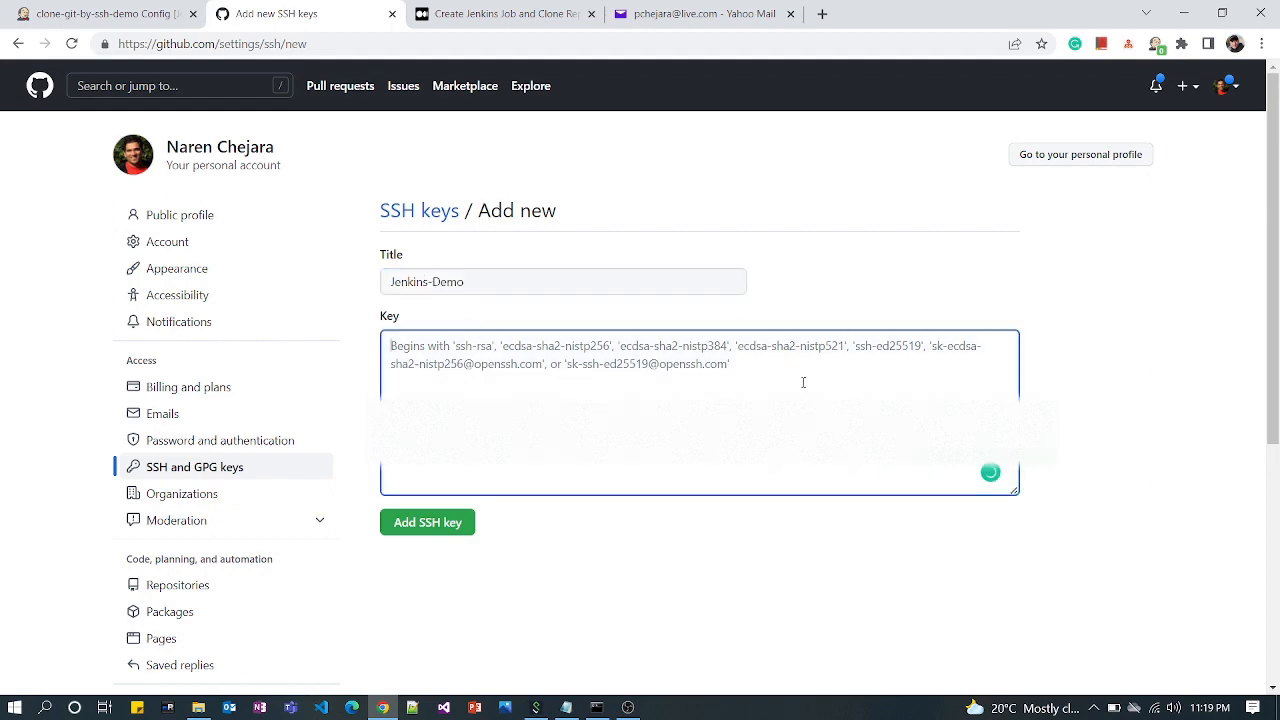
key(ctrl+v)
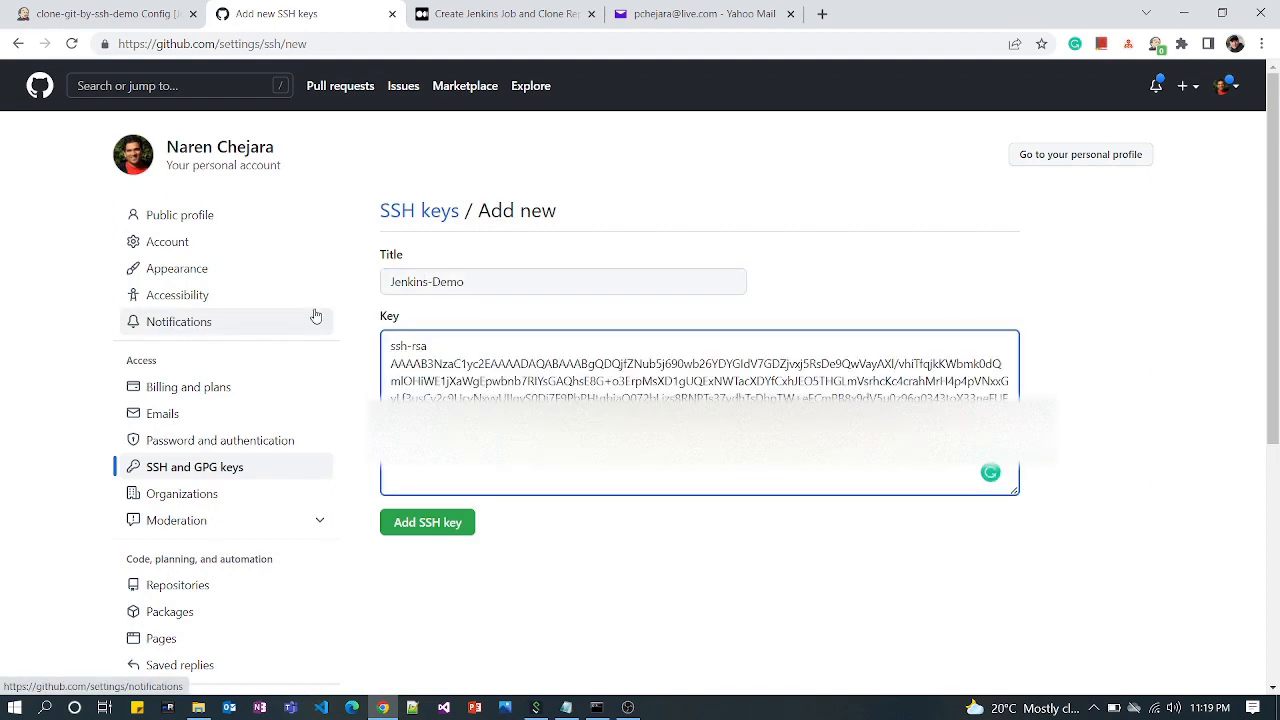
click(413, 535)
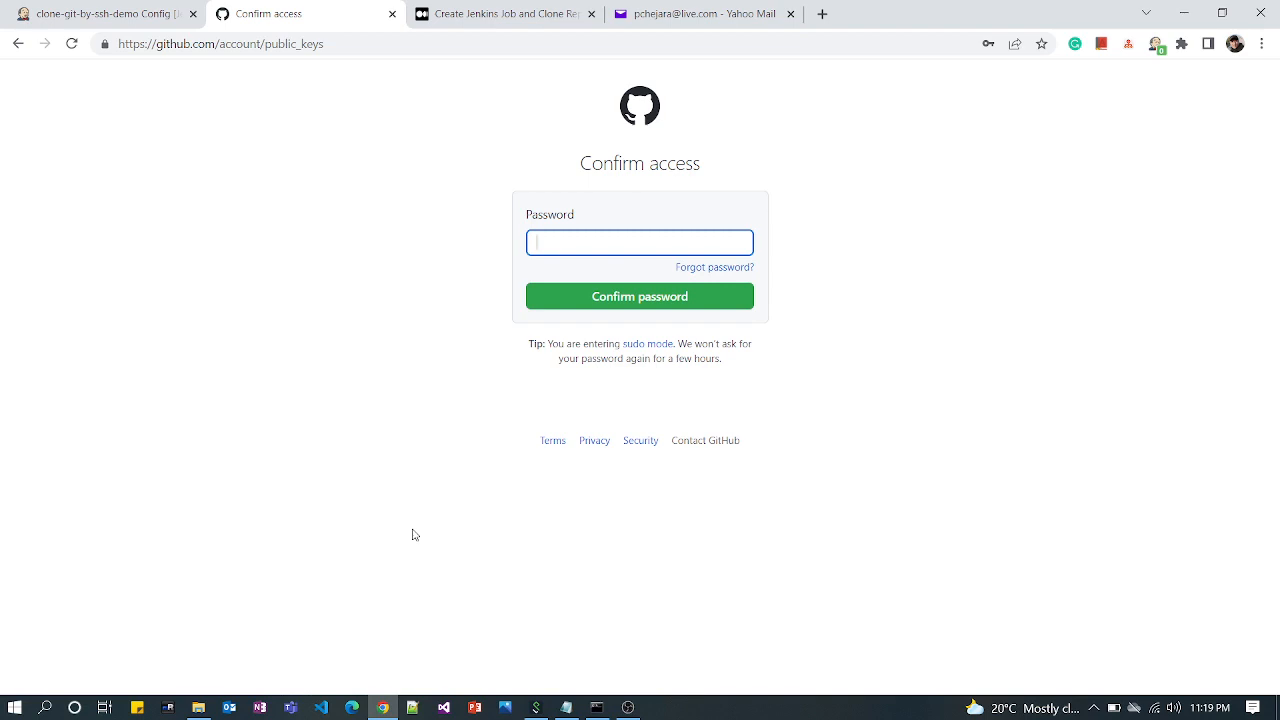
Try to confirm access by entering the GitHub account password
text(•••••••••••••••••)
key(Return)
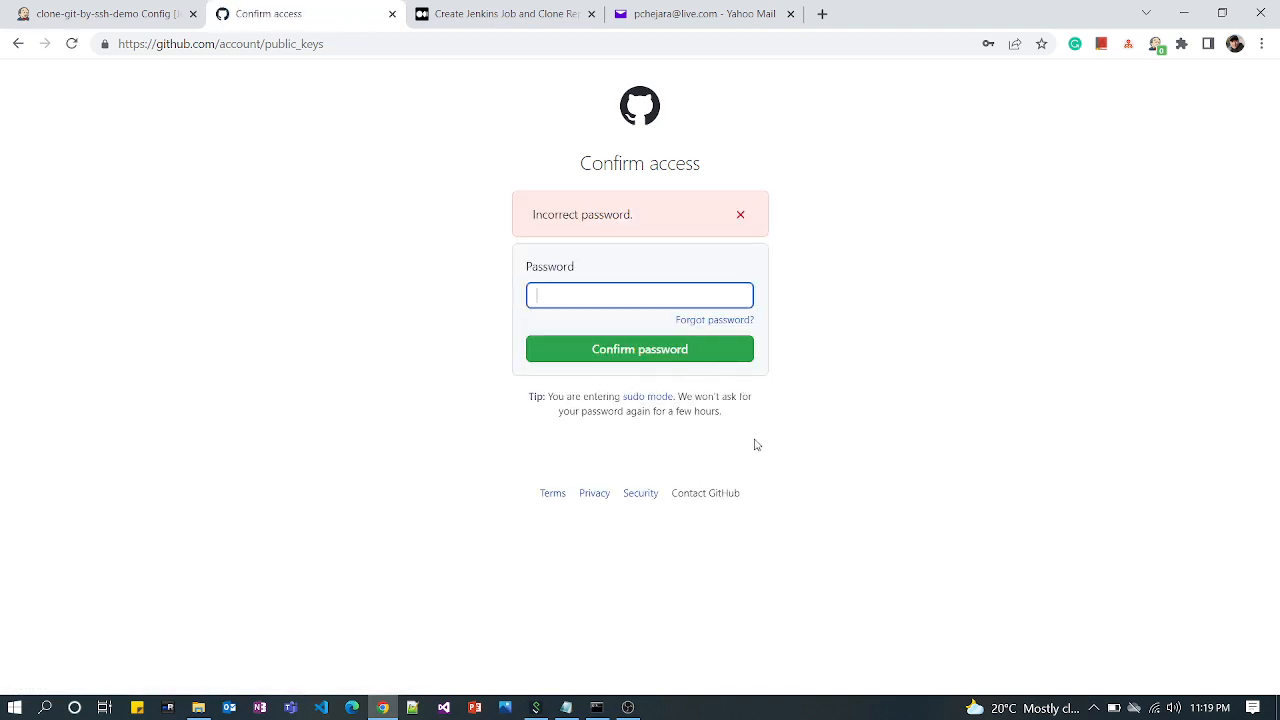
Fill in the saved GitHub account password and confirm access to add the key
click(593, 293)
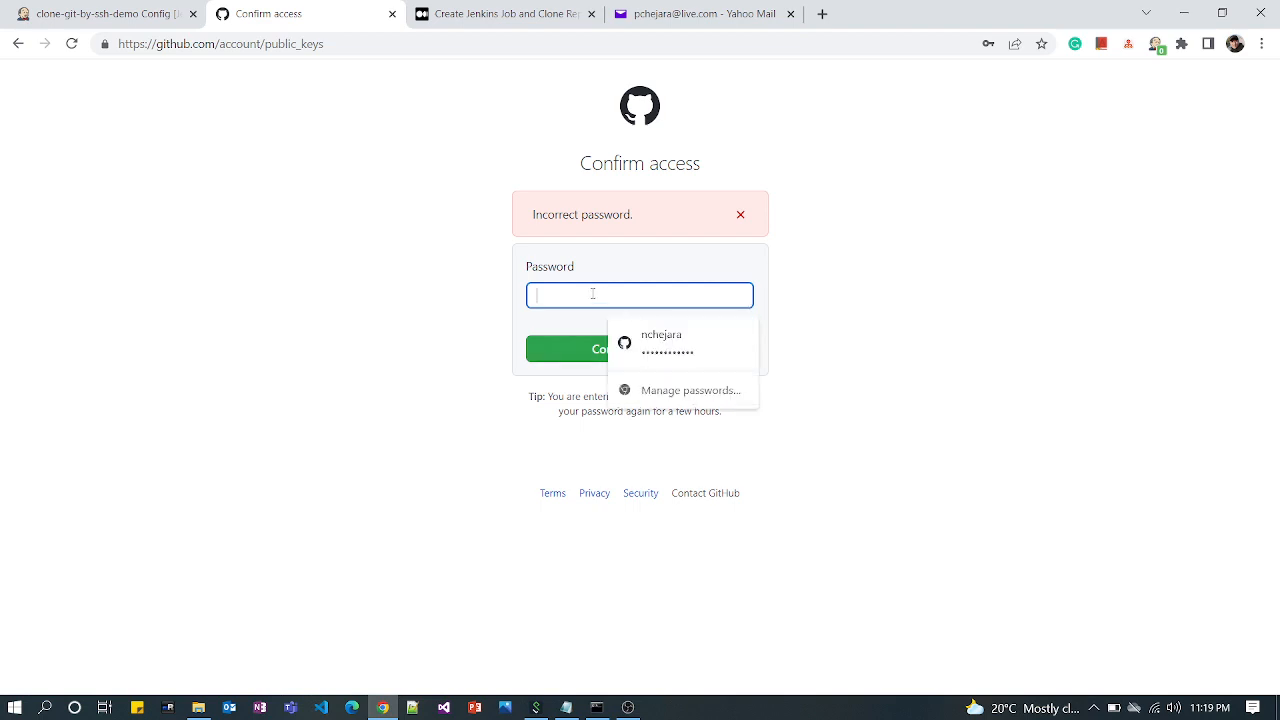
click(674, 345)
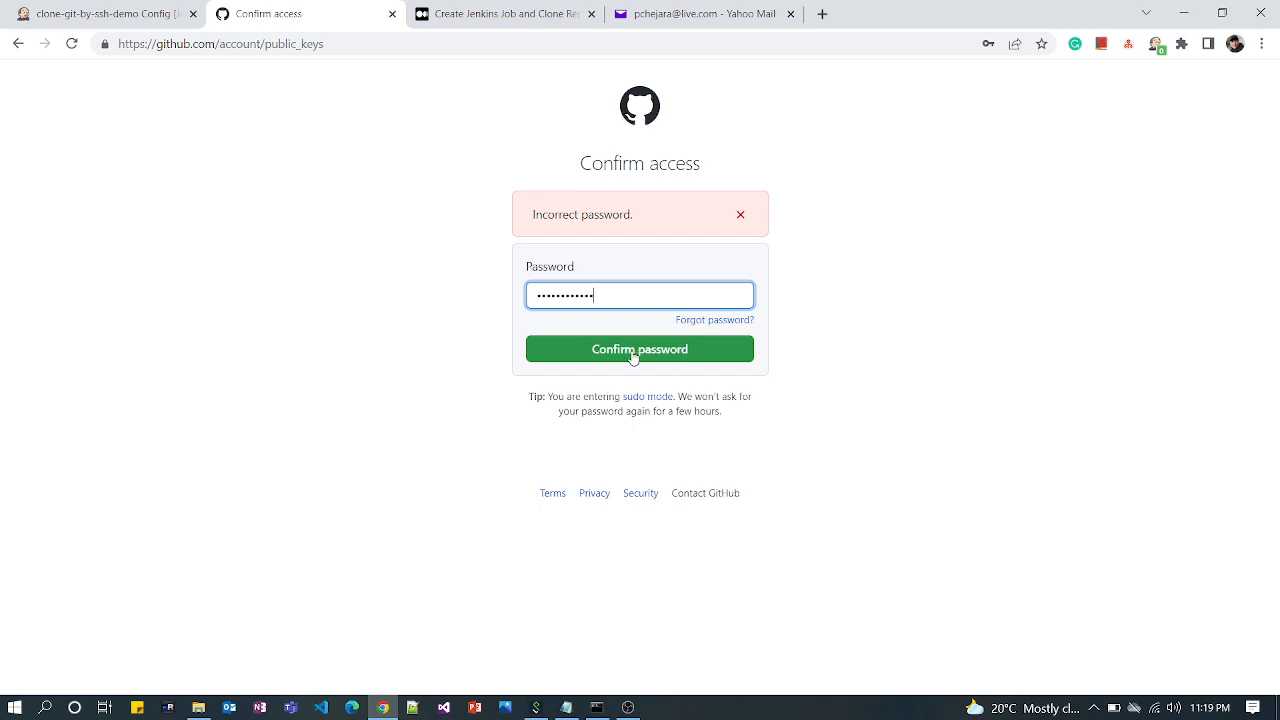
click(632, 357)
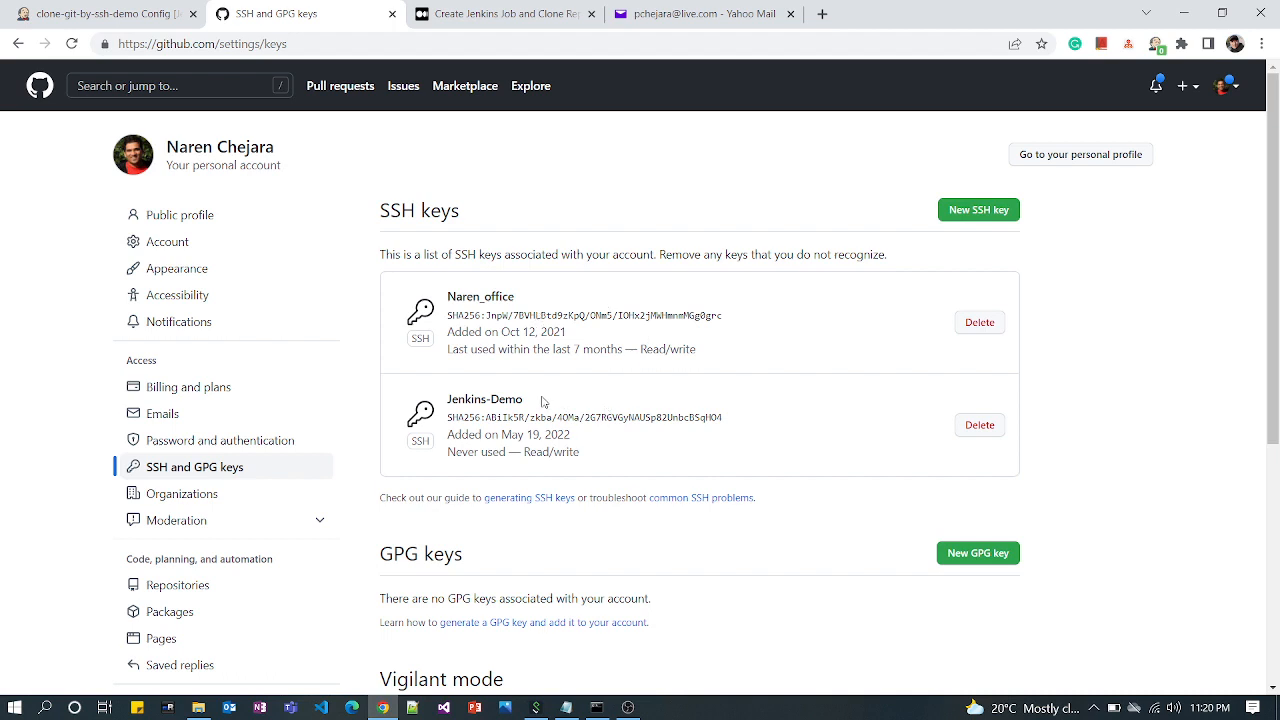
Check the Jenkins-Demo entry and its details in the list of SSH keys
drag(524, 400, 447, 408)
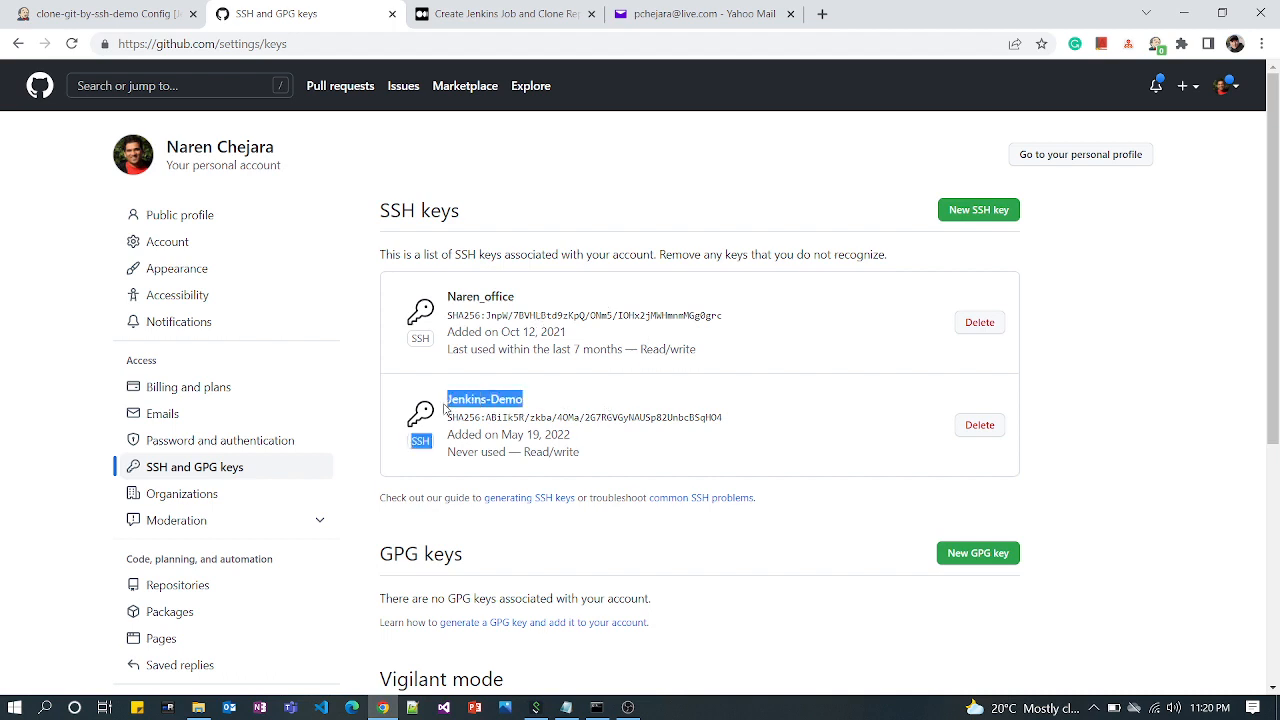
click(742, 415)
drag(742, 416, 510, 418)
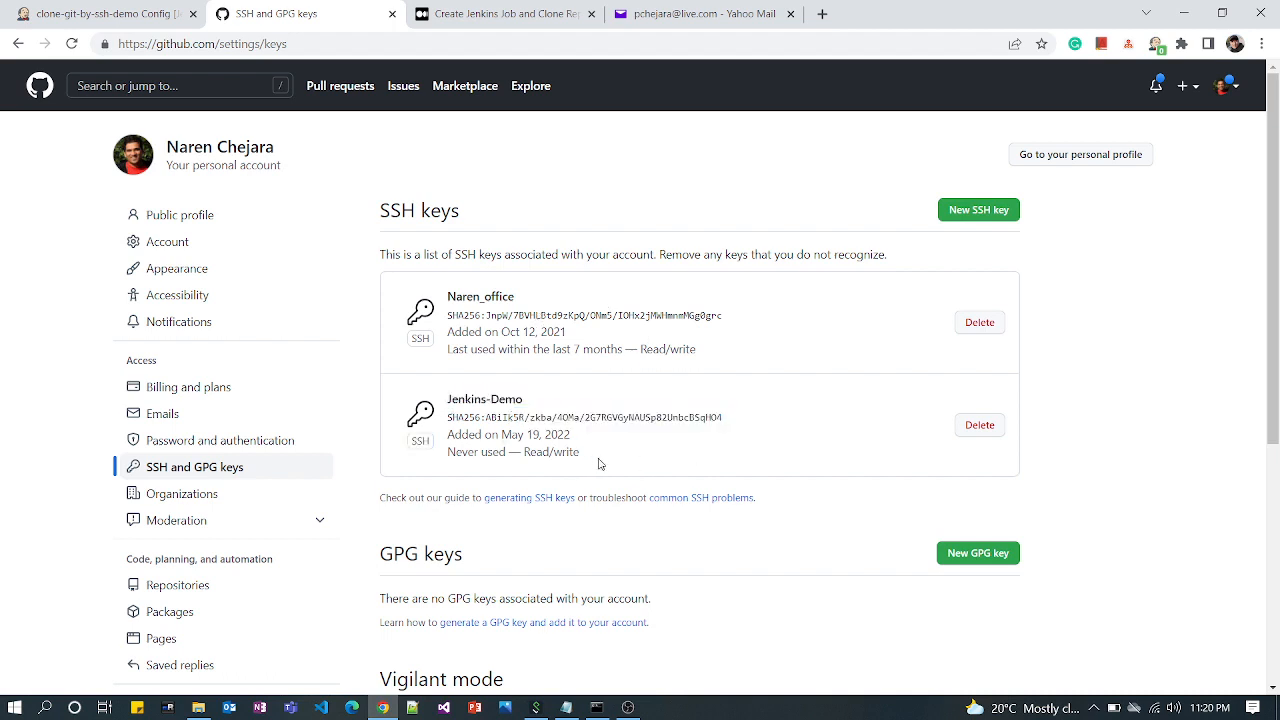
drag(597, 460, 430, 428)
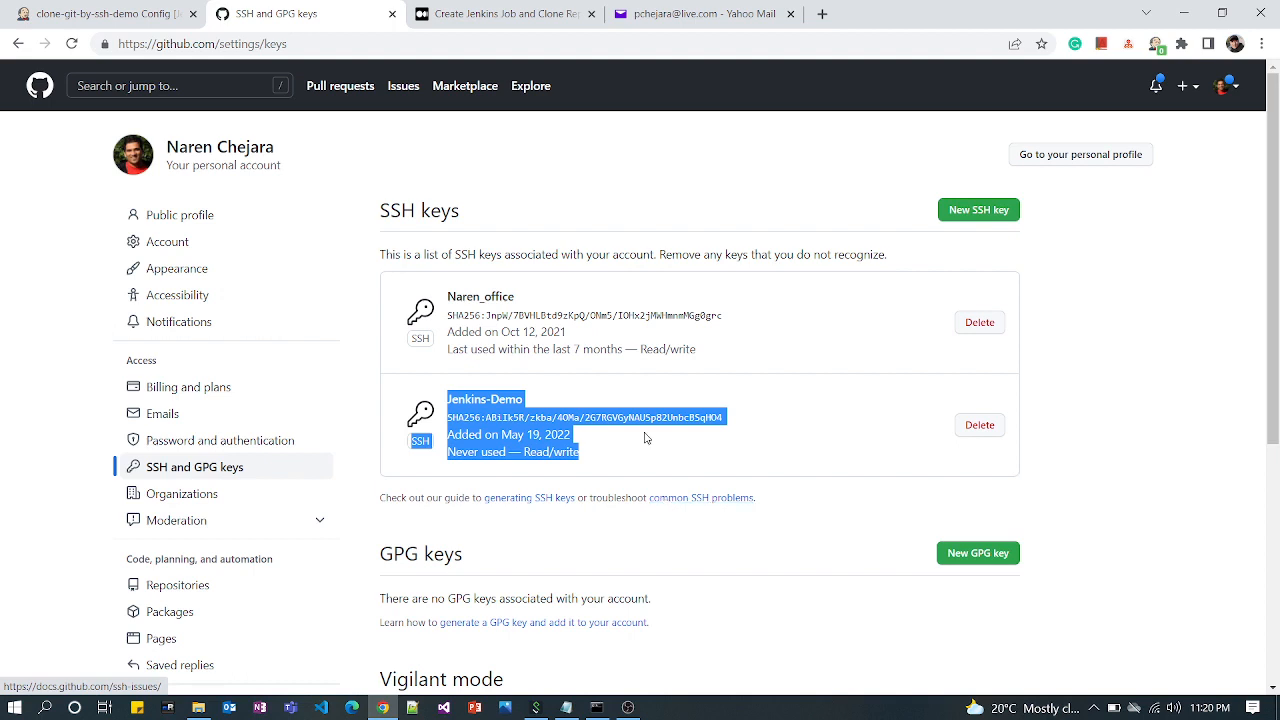
Switch back to the Jenkins job configuration and open the Jenkins credentials form for the Git repository
click(70, 8)
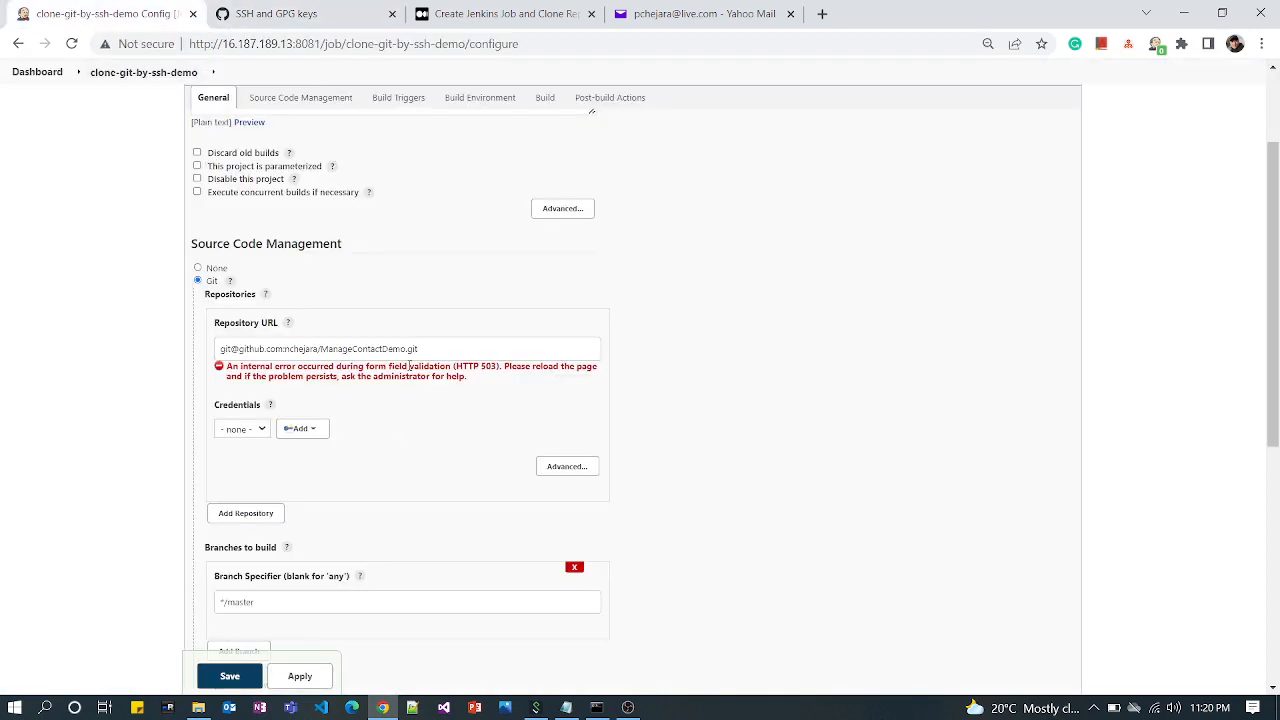
click(262, 429)
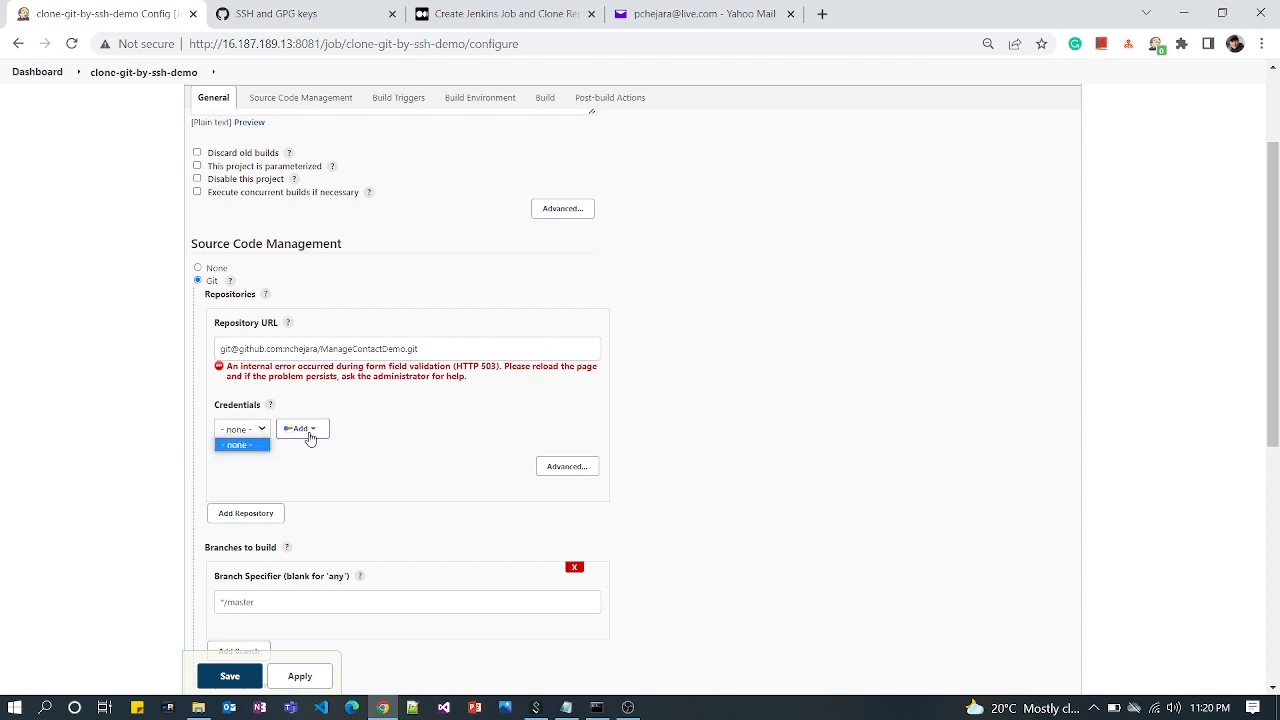
click(301, 429)
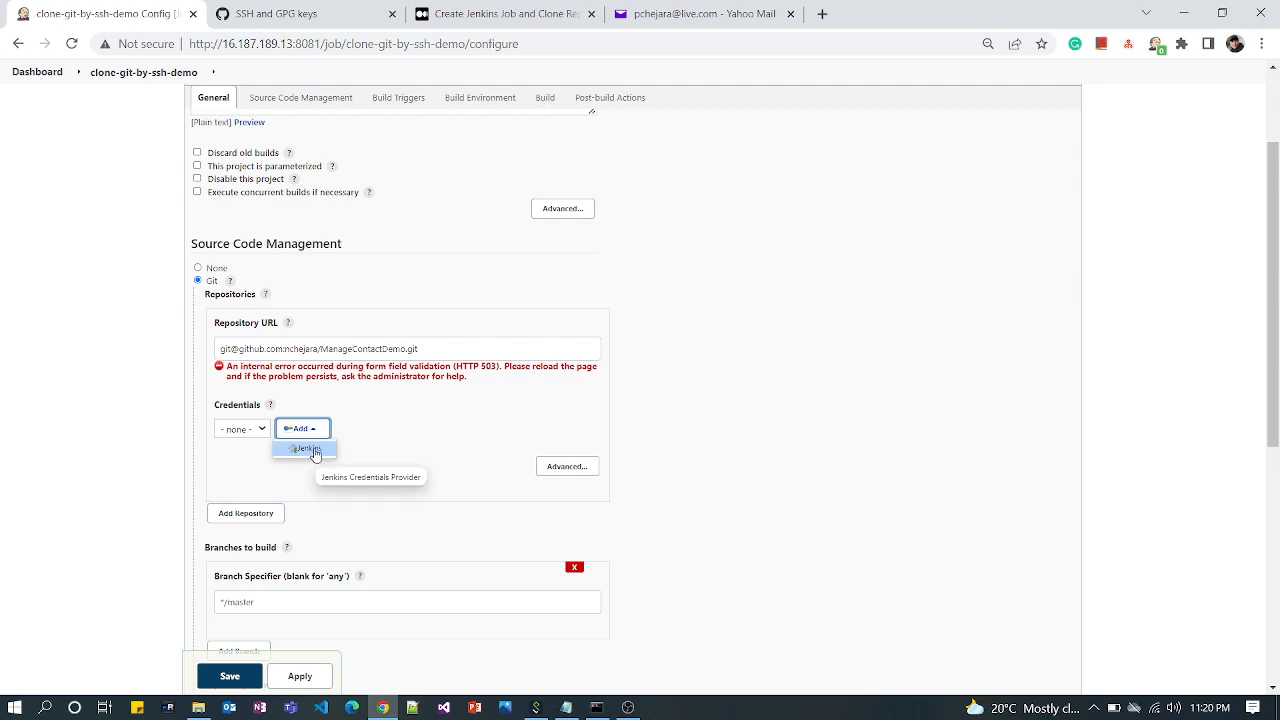
click(310, 449)
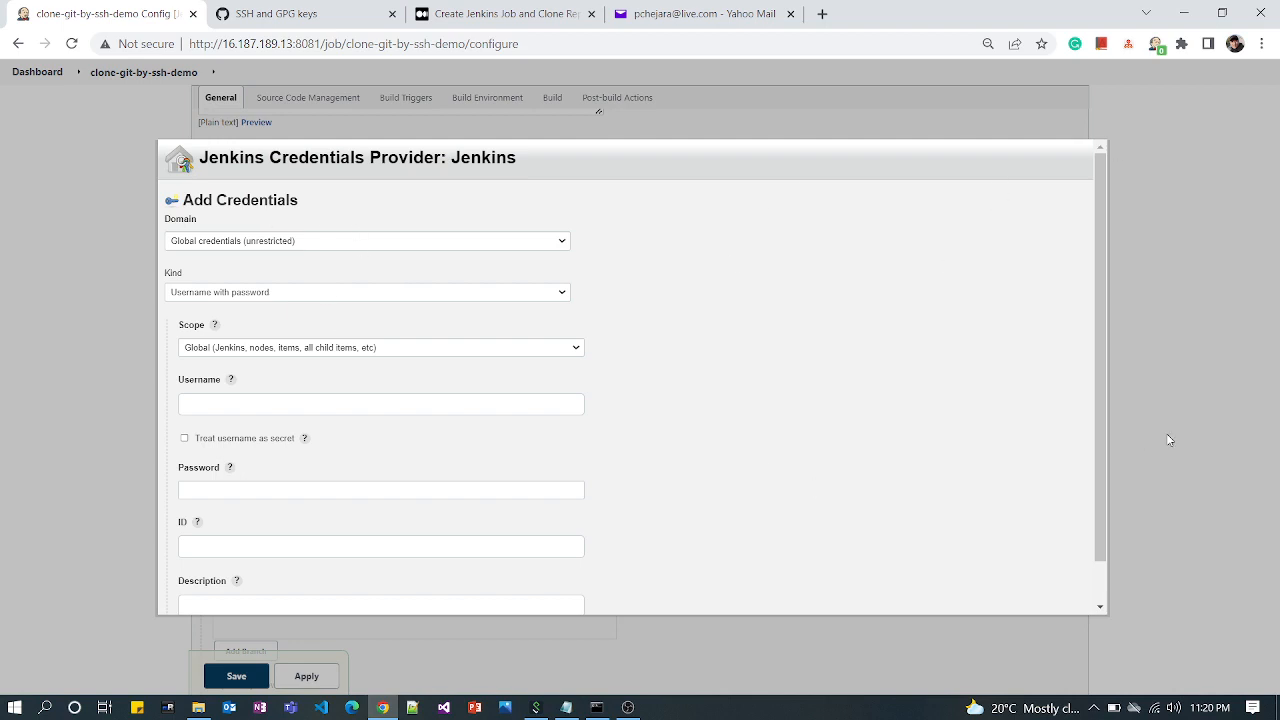
click(107, 448)
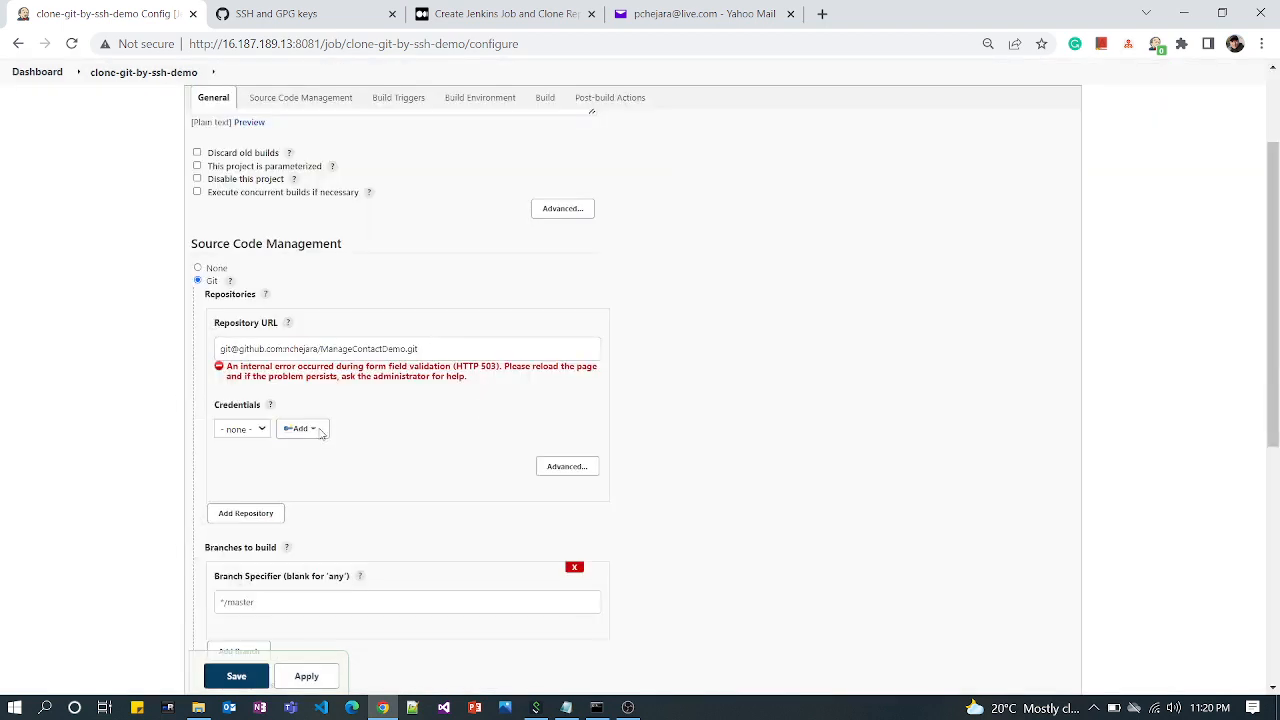
click(320, 431)
click(317, 452)
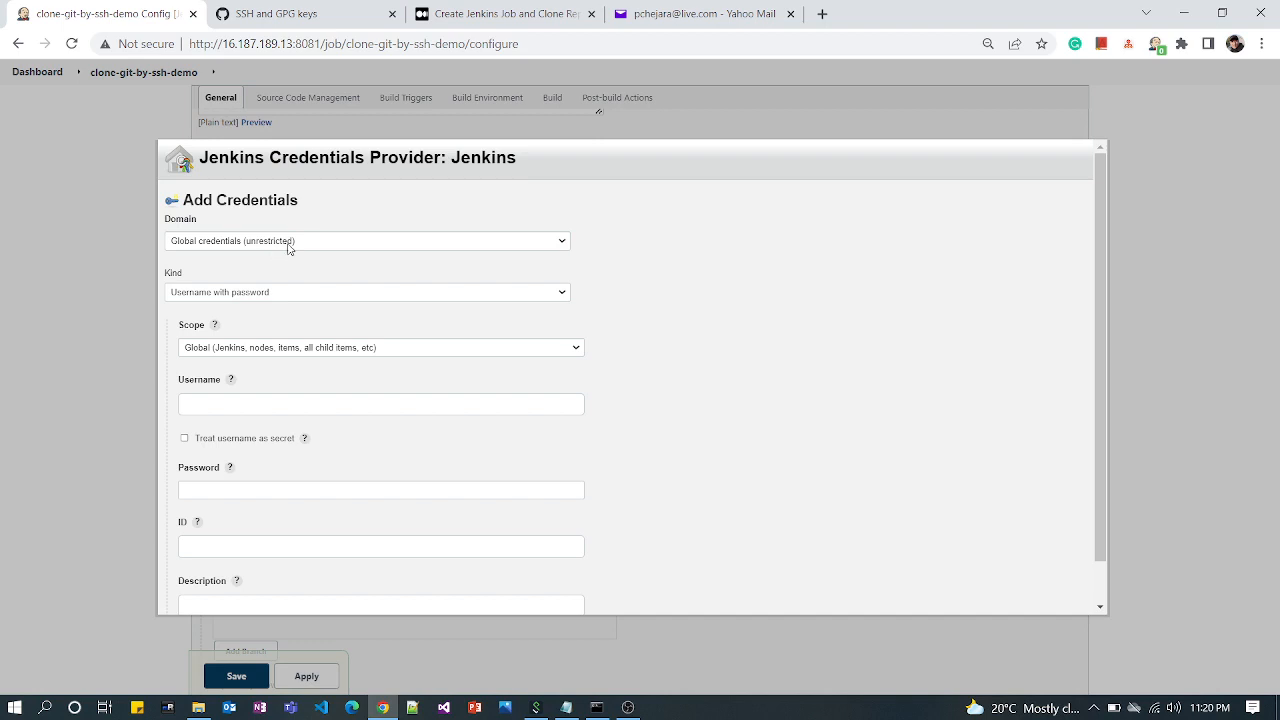
Set the credential kind to SSH Username with private key and keep its scope Global
click(290, 292)
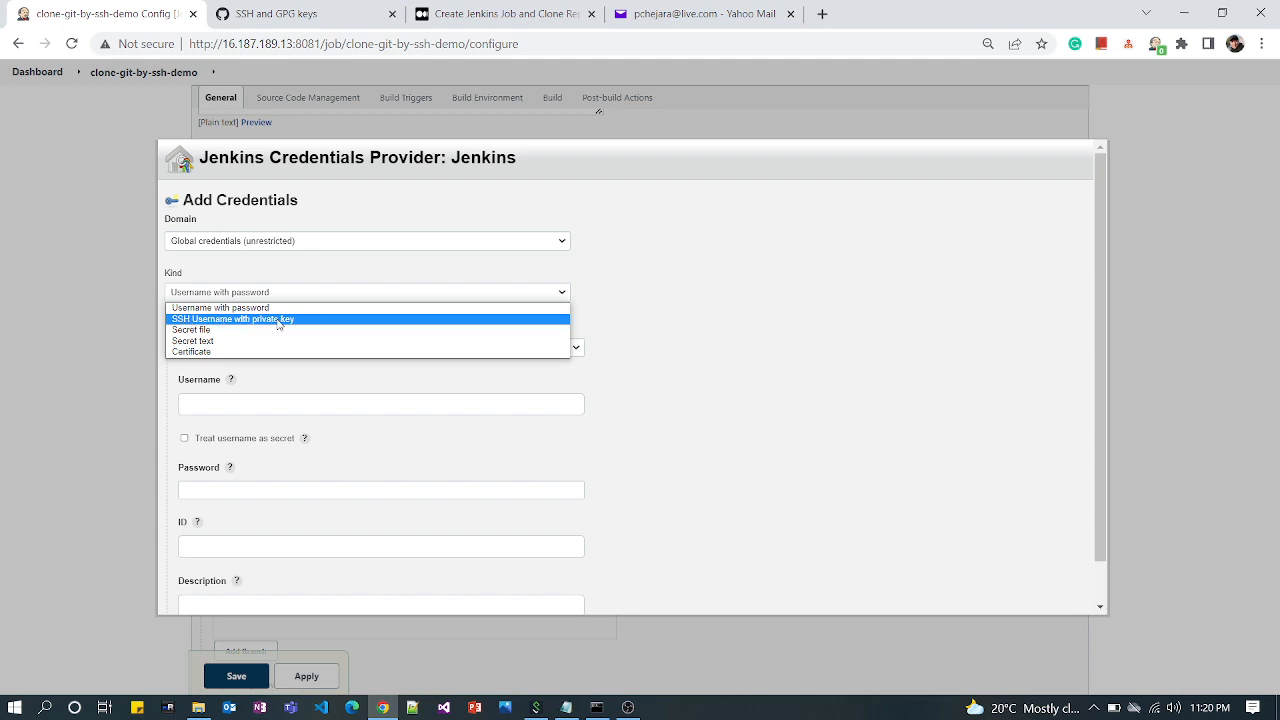
click(278, 319)
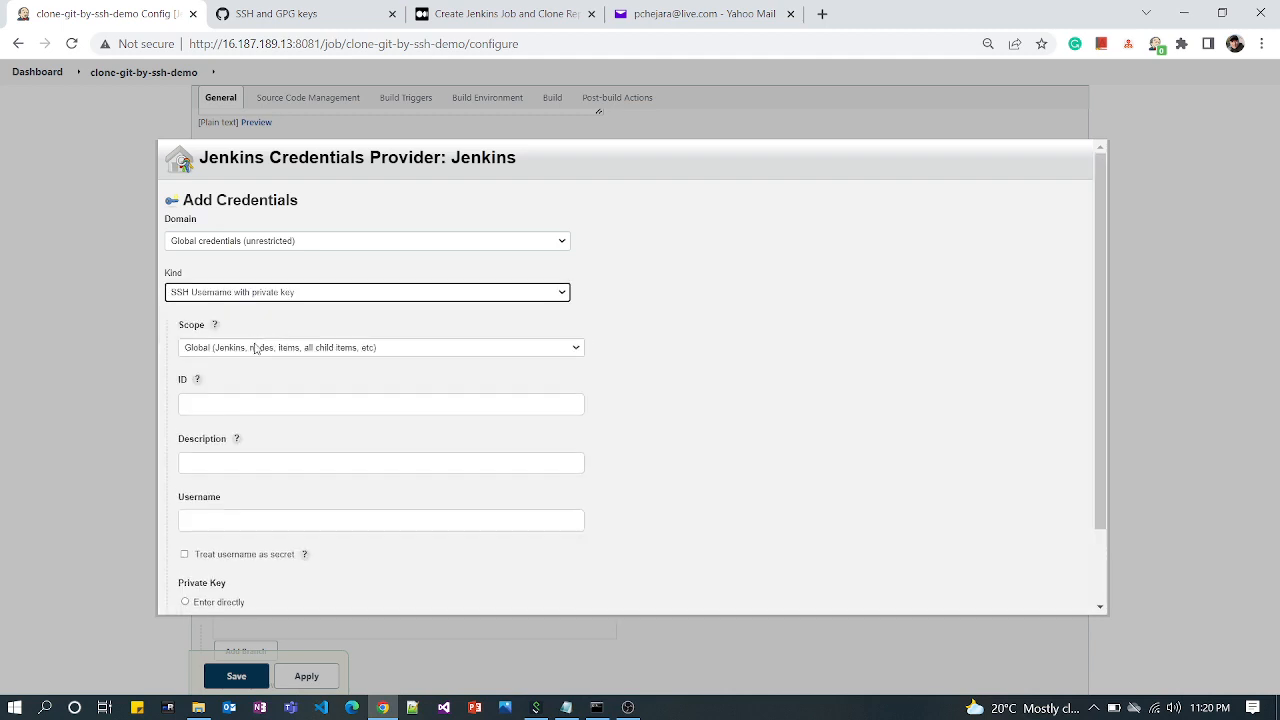
click(440, 347)
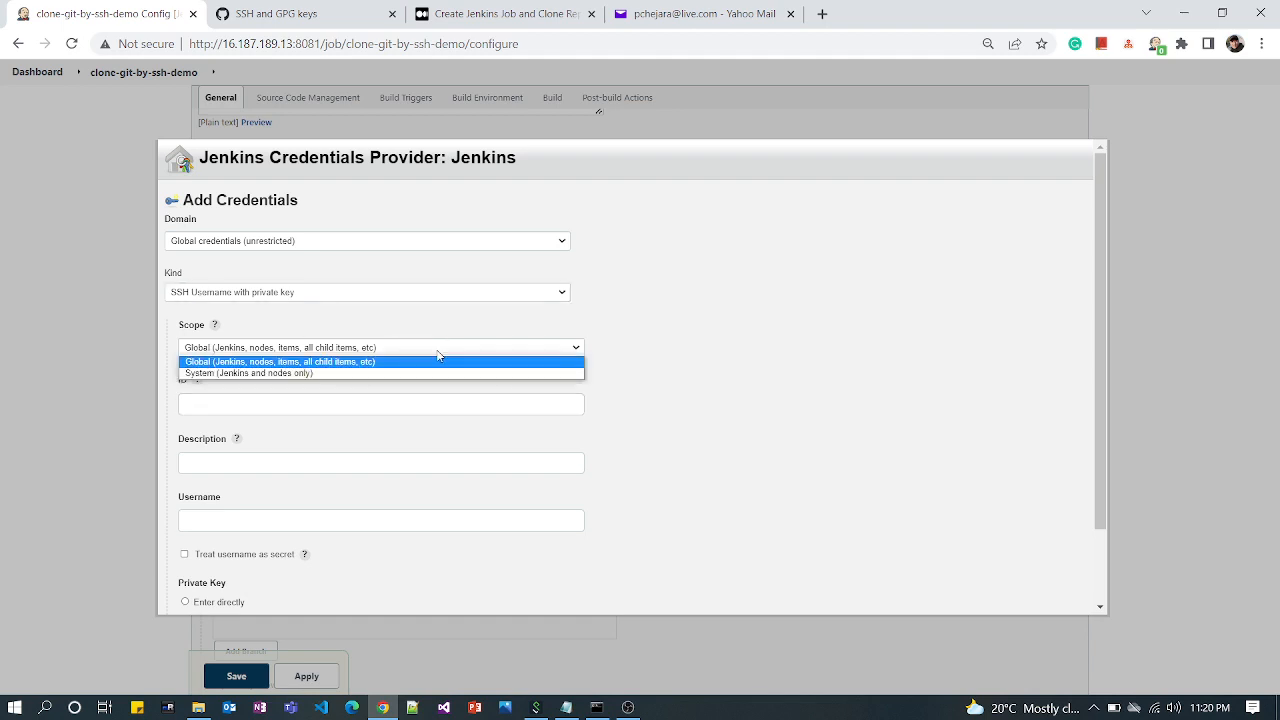
click(262, 362)
Enter clone-git as both the ID and the description of the credential
click(221, 407)
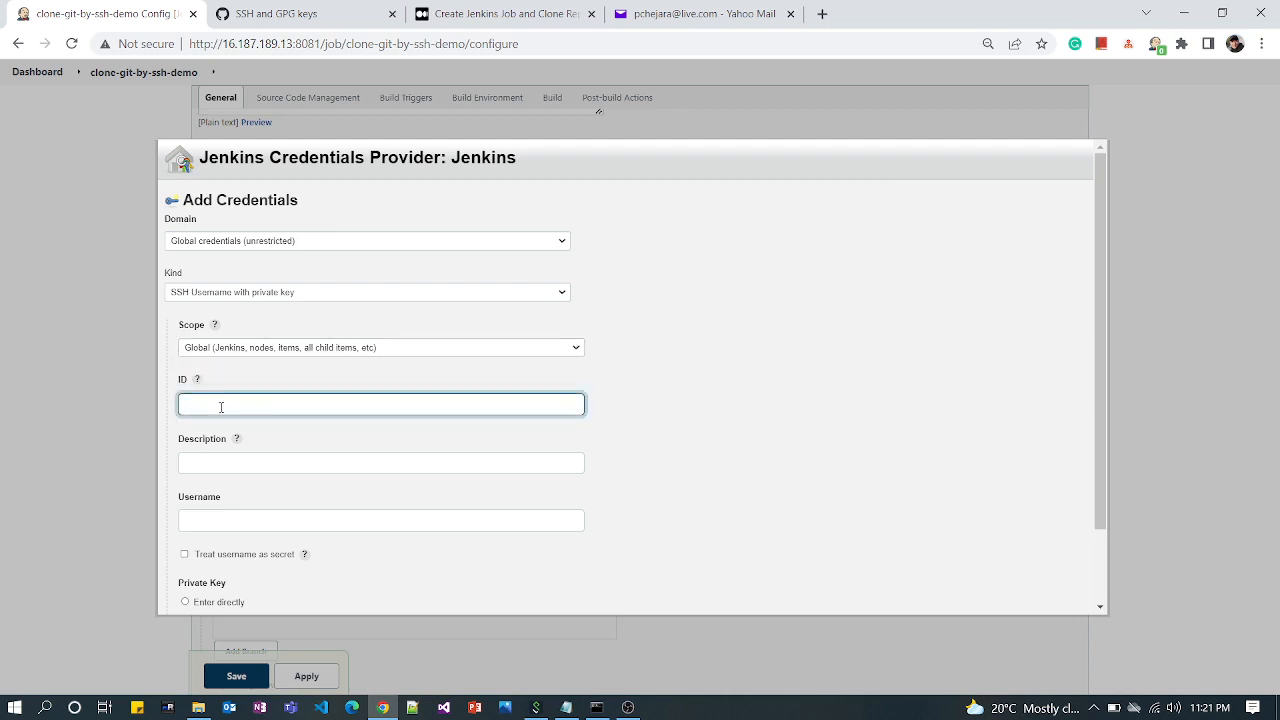
text(clone-git)
click(117, 403)
click(200, 468)
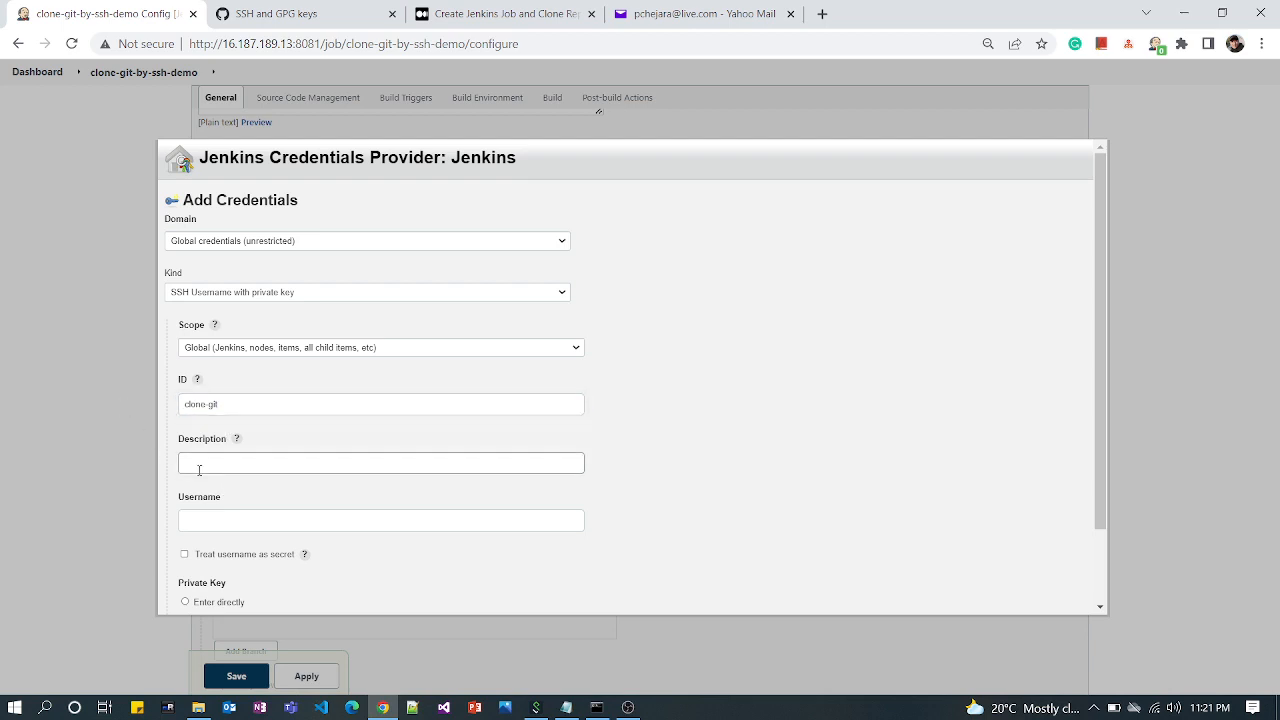
key(ctrl+v)
key(ctrl+z)
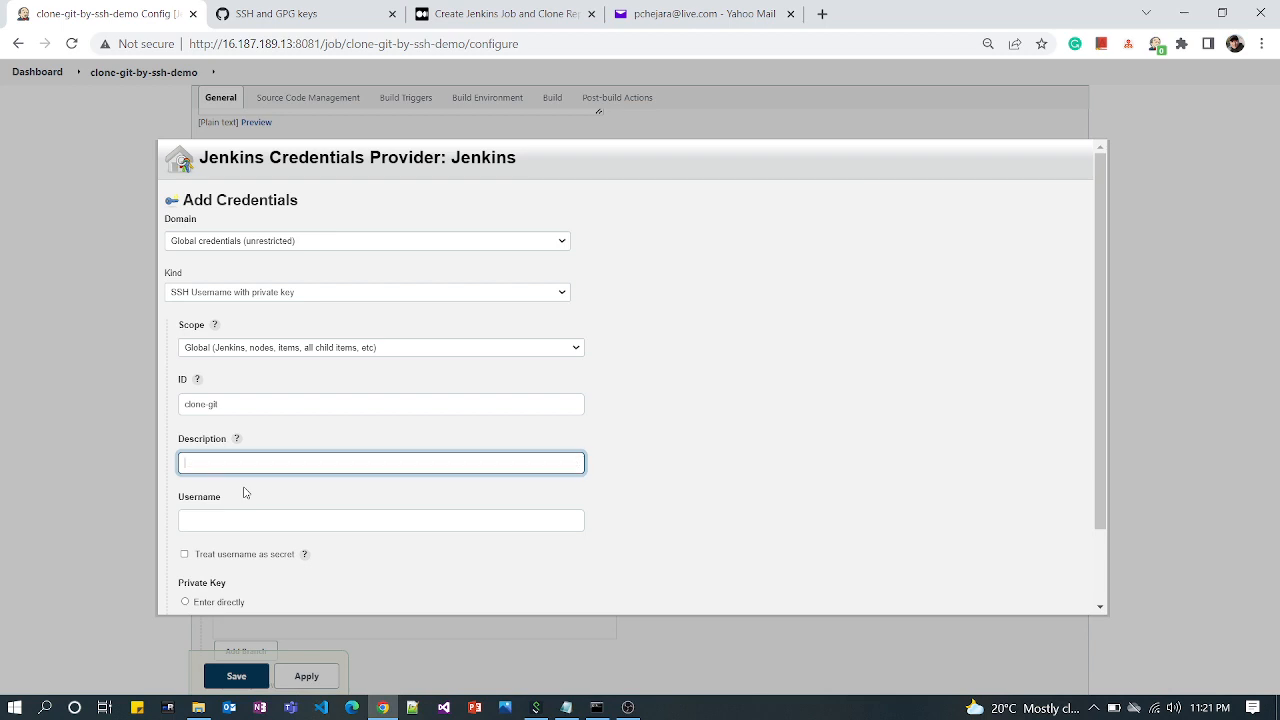
text(clone-git)
click(234, 542)
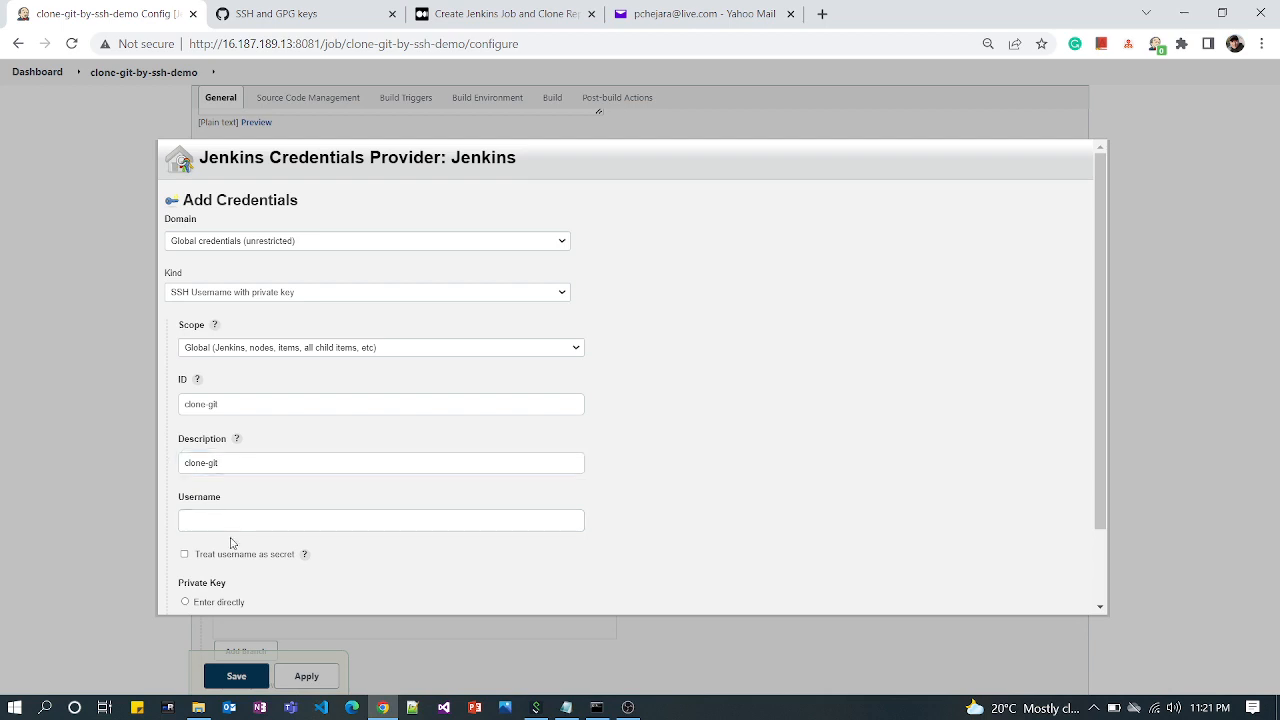
Enter the GitHub account's username in the credential's Username field
click(218, 521)
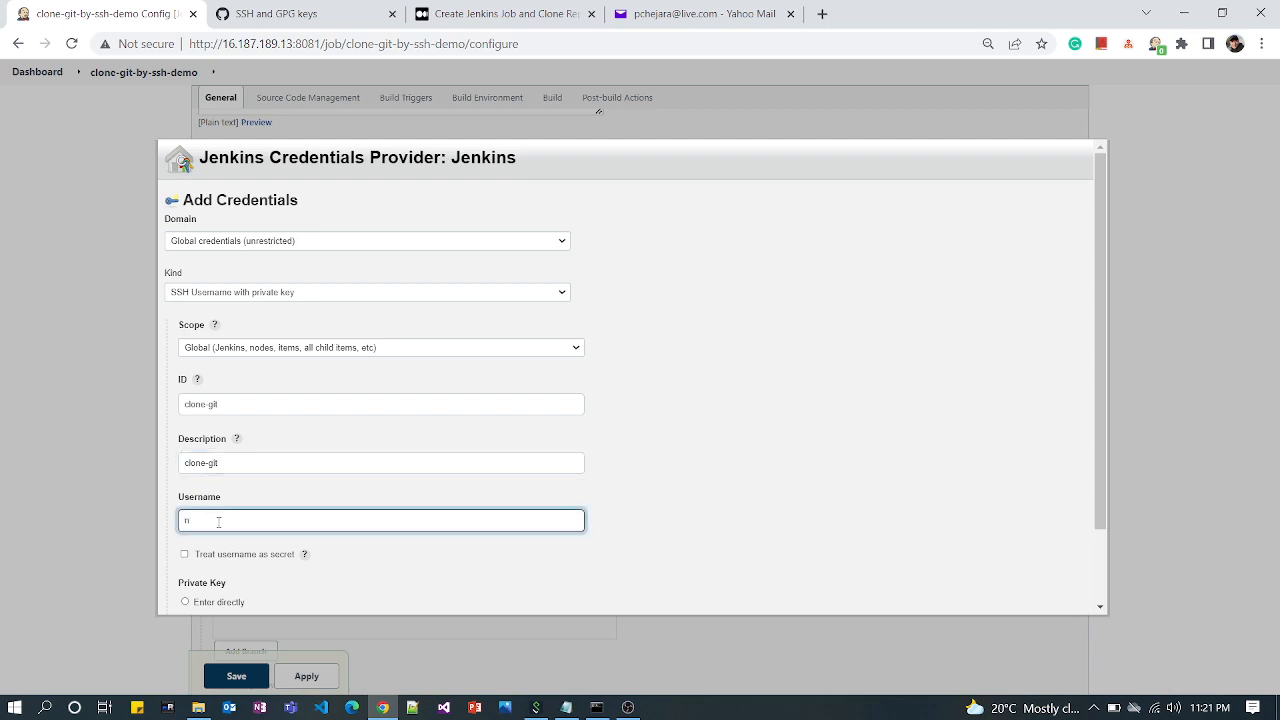
text(pchejara)
Check the account's username on its GitHub profile page and return to the Jenkins credential form
click(306, 18)
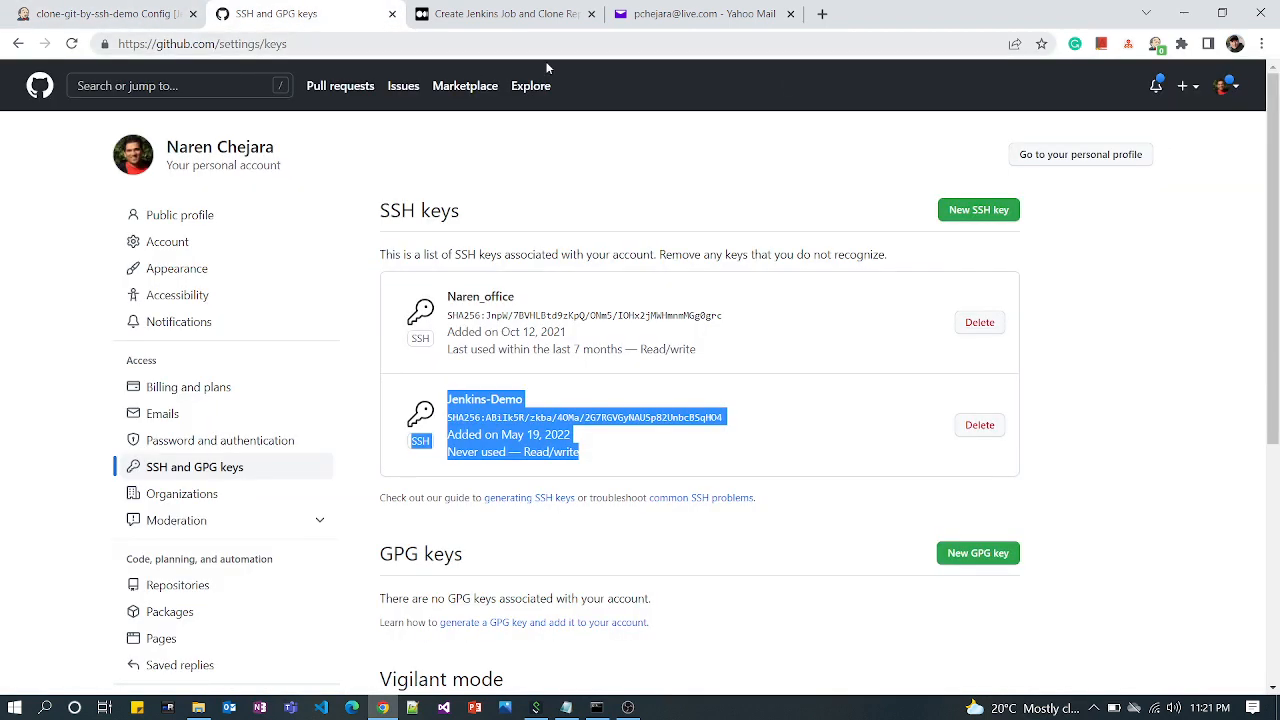
click(1230, 90)
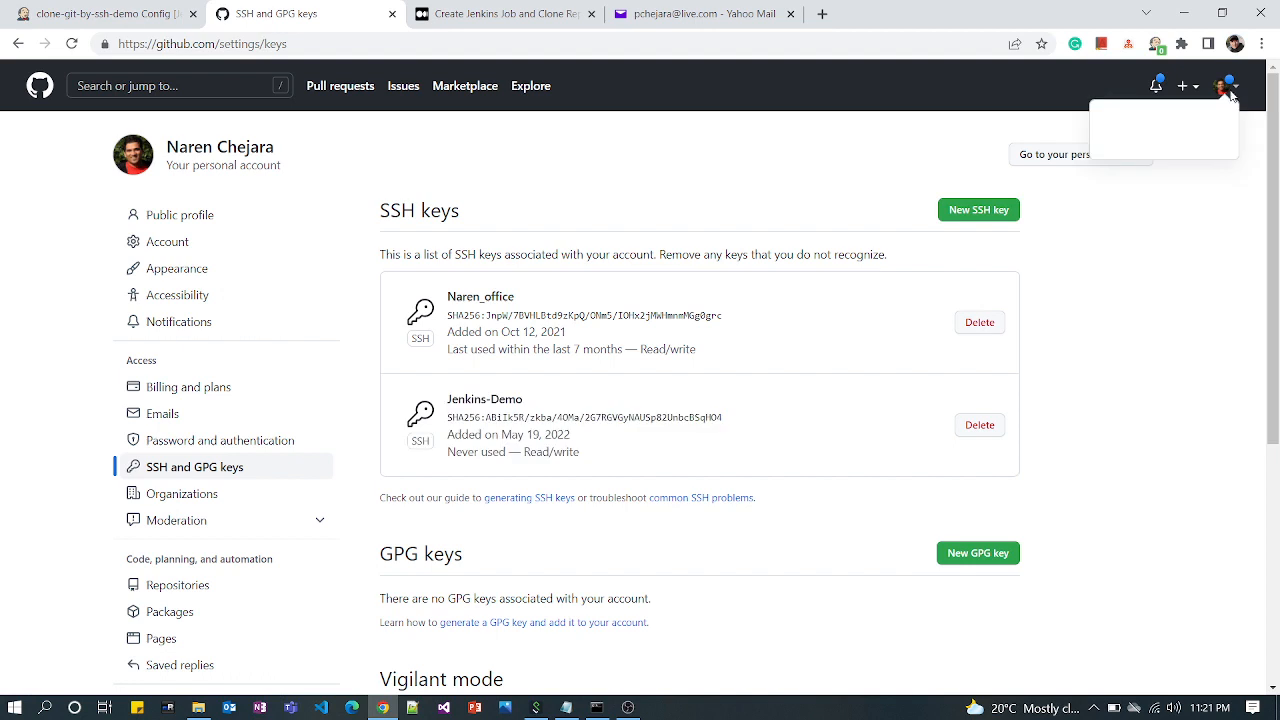
click(1156, 196)
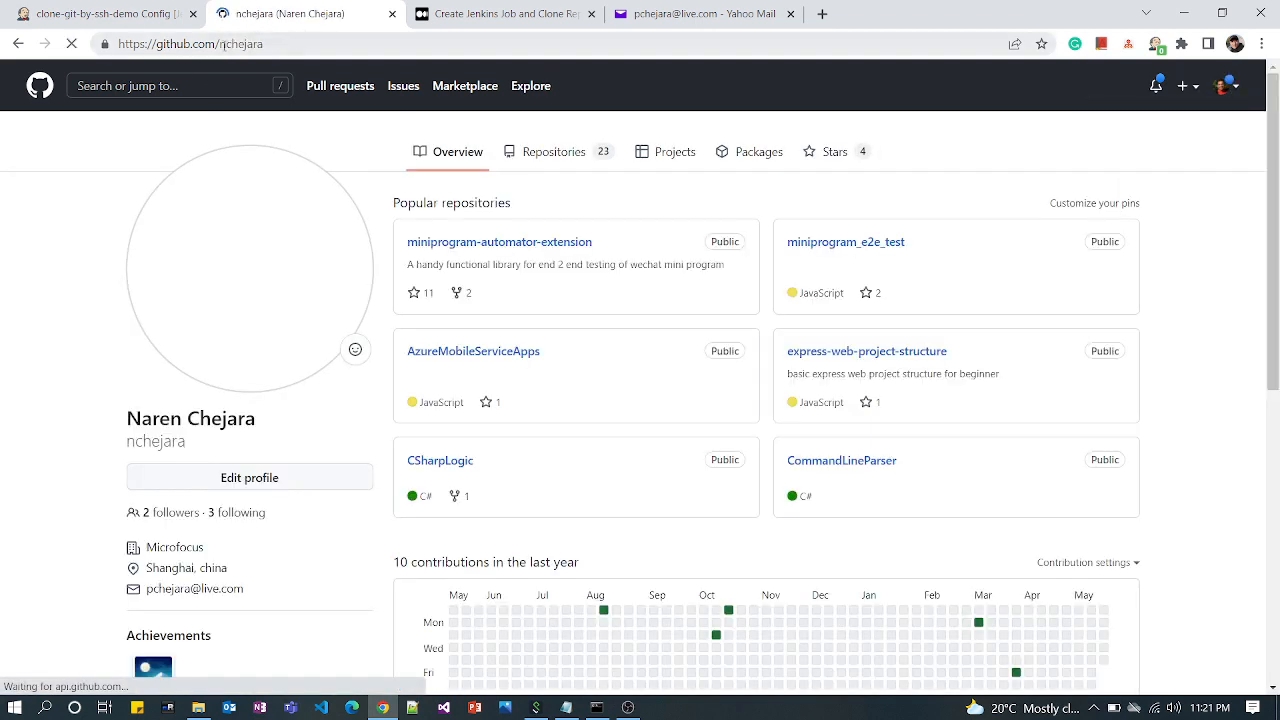
drag(219, 44, 269, 44)
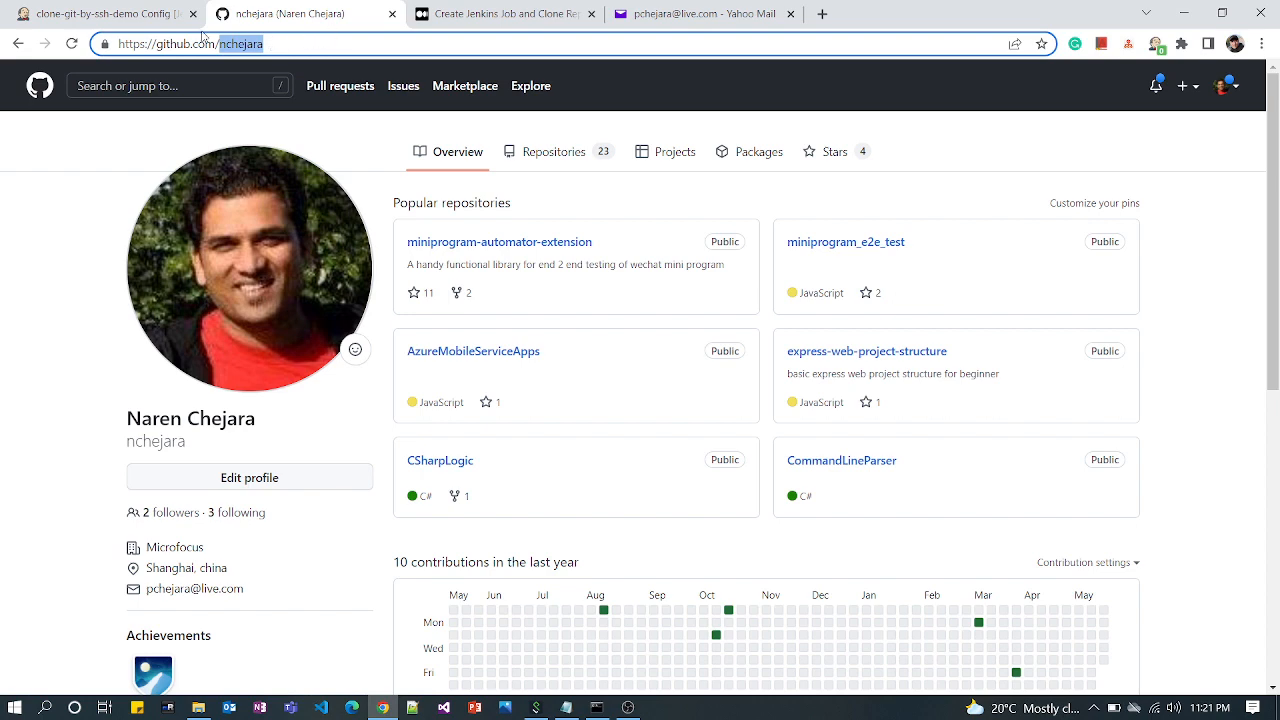
click(148, 20)
Choose to enter the private key directly and open its key text area for a new value
scroll(323, 571, down, 2)
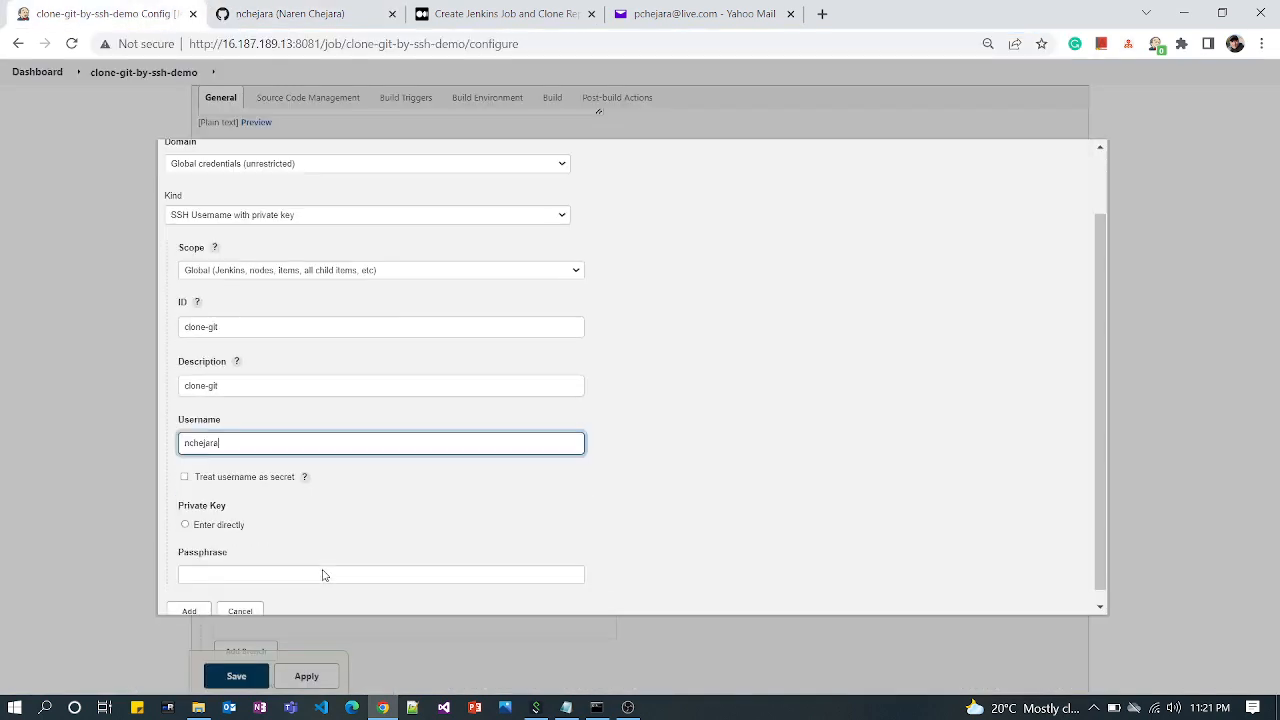
click(185, 512)
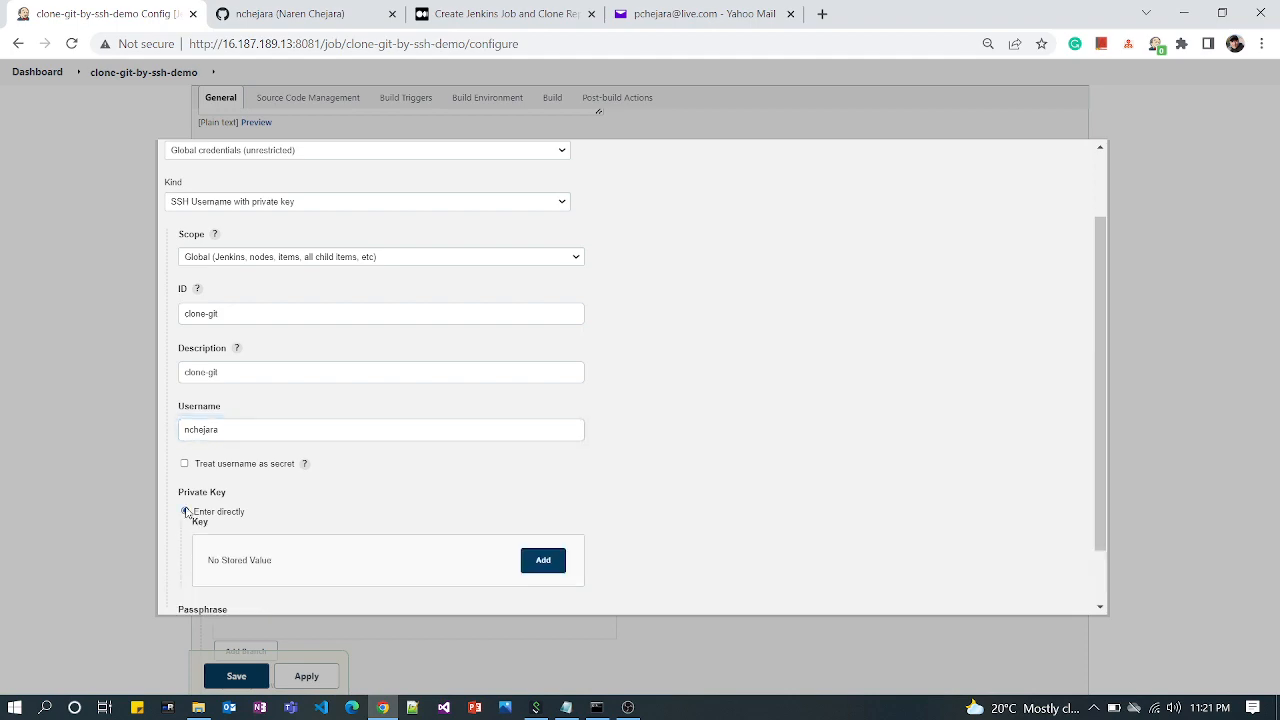
click(543, 562)
Switch to the command prompt, clear it, and print the id_rsa file in C:\Demo\.ssh with the type command
click(596, 707)
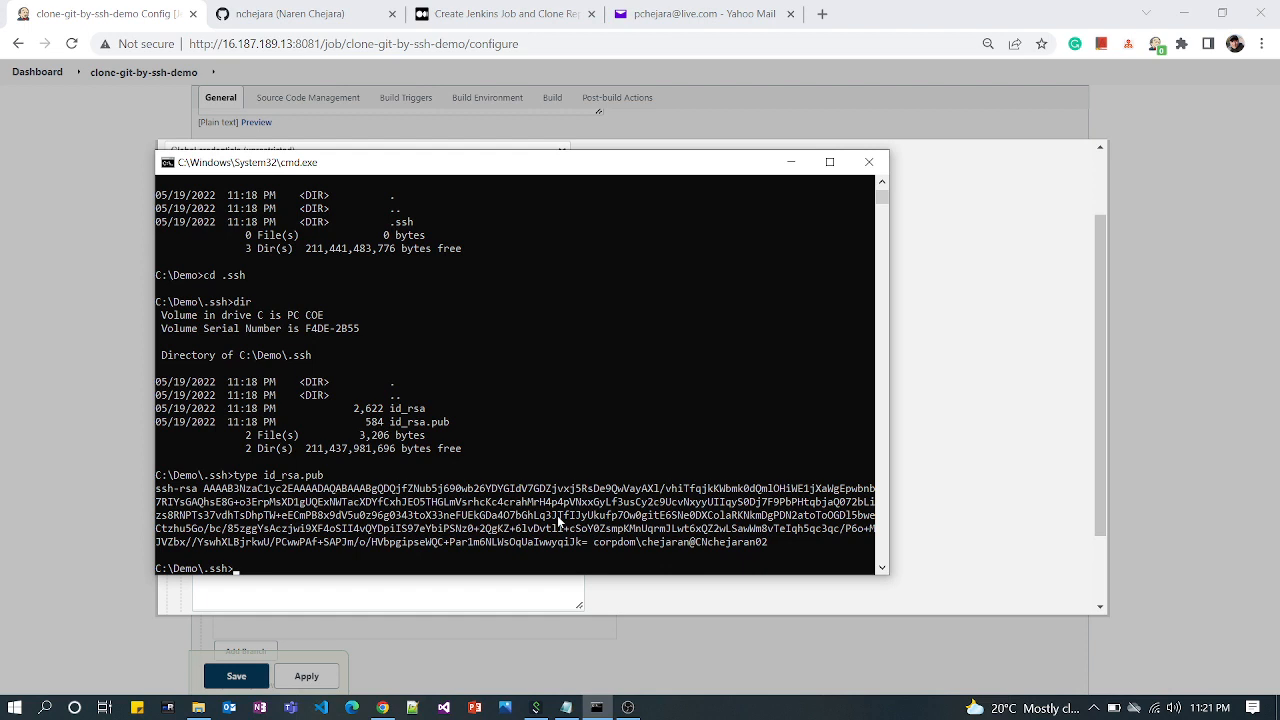
text(cls)
key(Return)
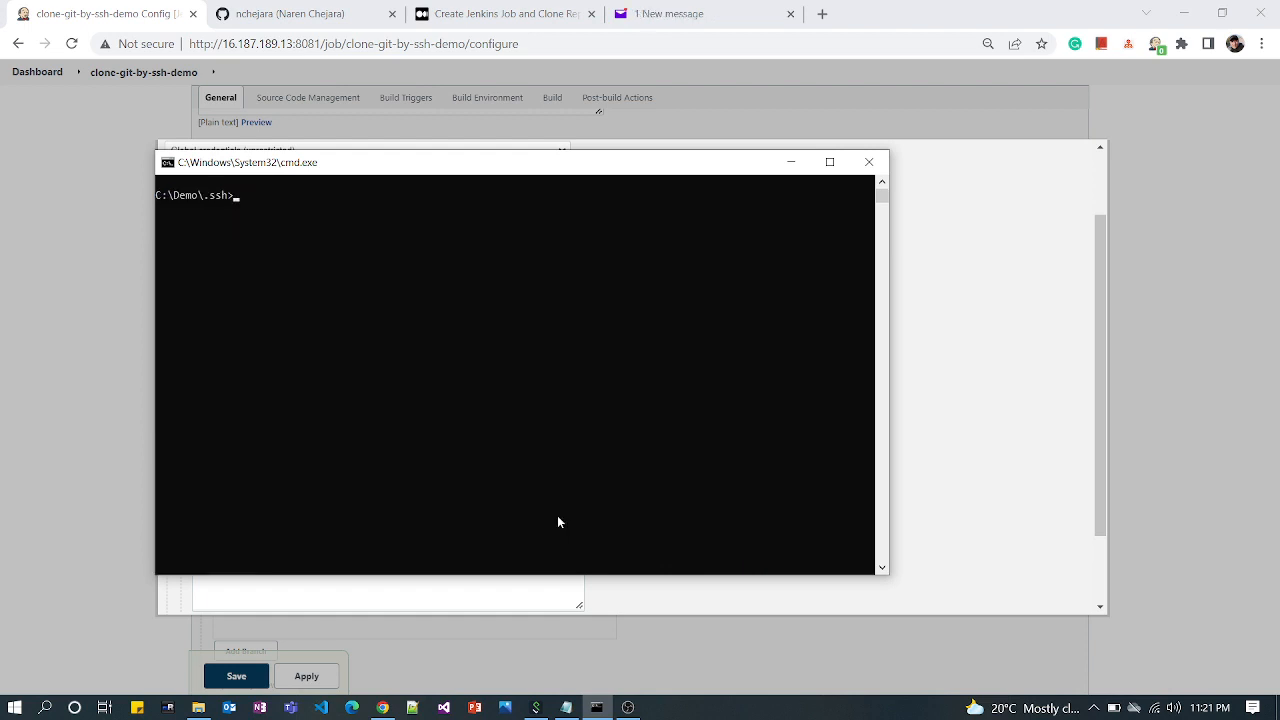
text(type id_rsa)
key(Return)
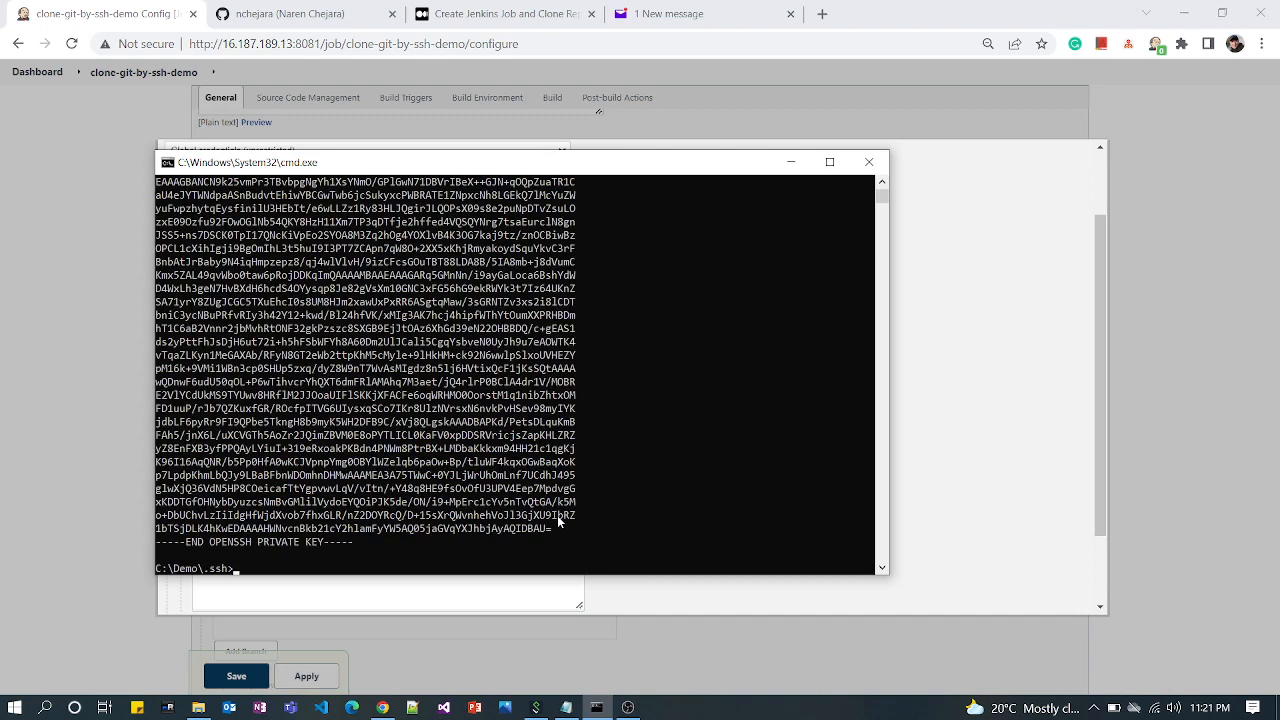
scroll(560, 535, up, 5)
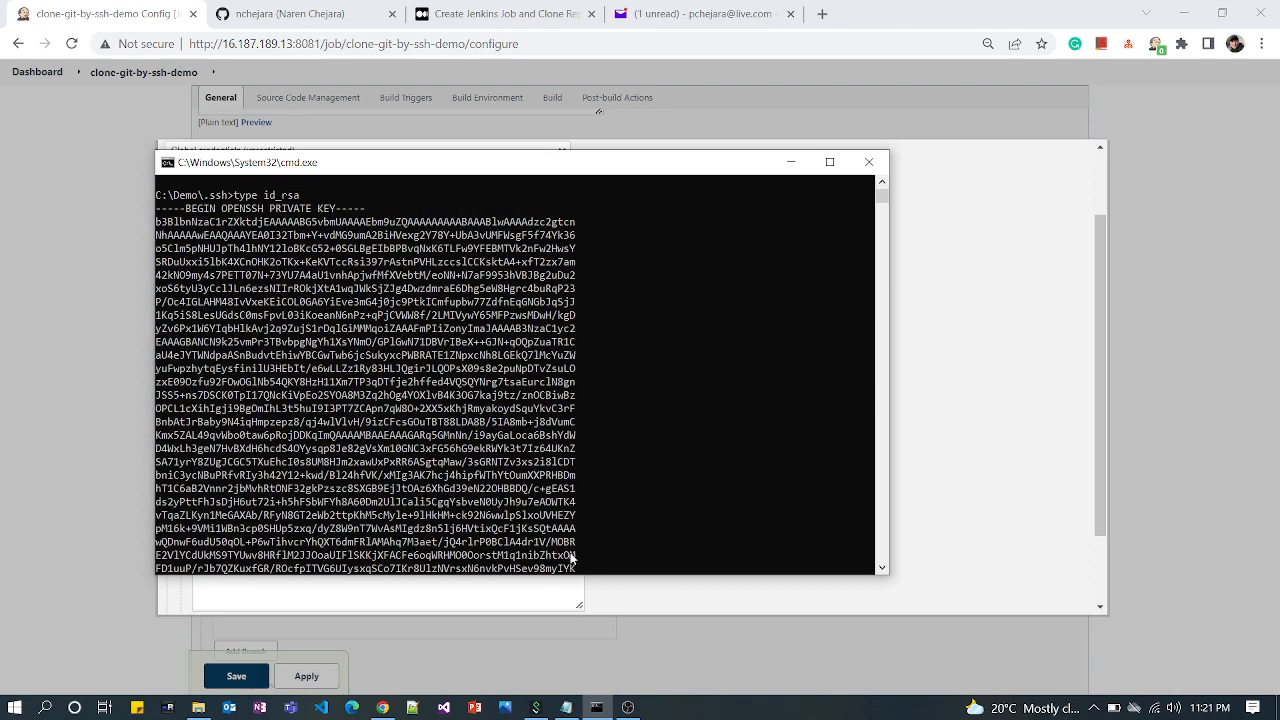
Copy the whole OpenSSH private key, including its begin and end lines, and paste it into the Jenkins credential's key field
drag(157, 208, 449, 290)
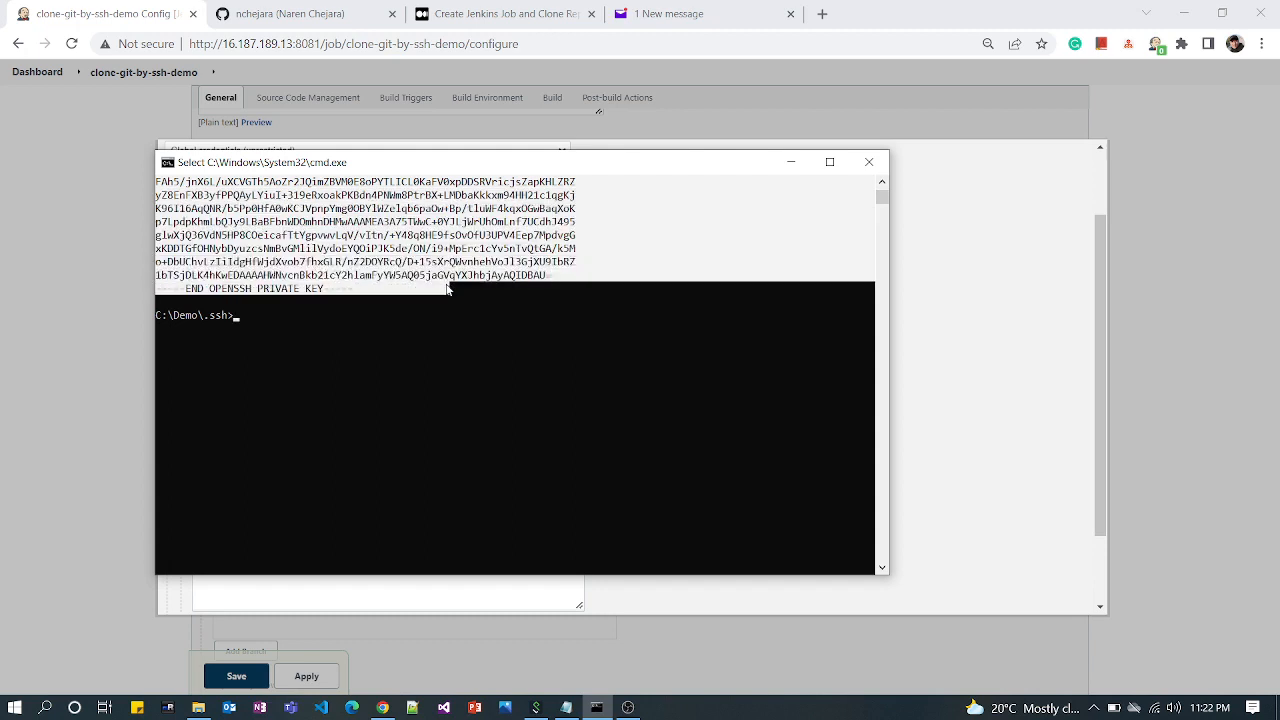
right_click(345, 287)
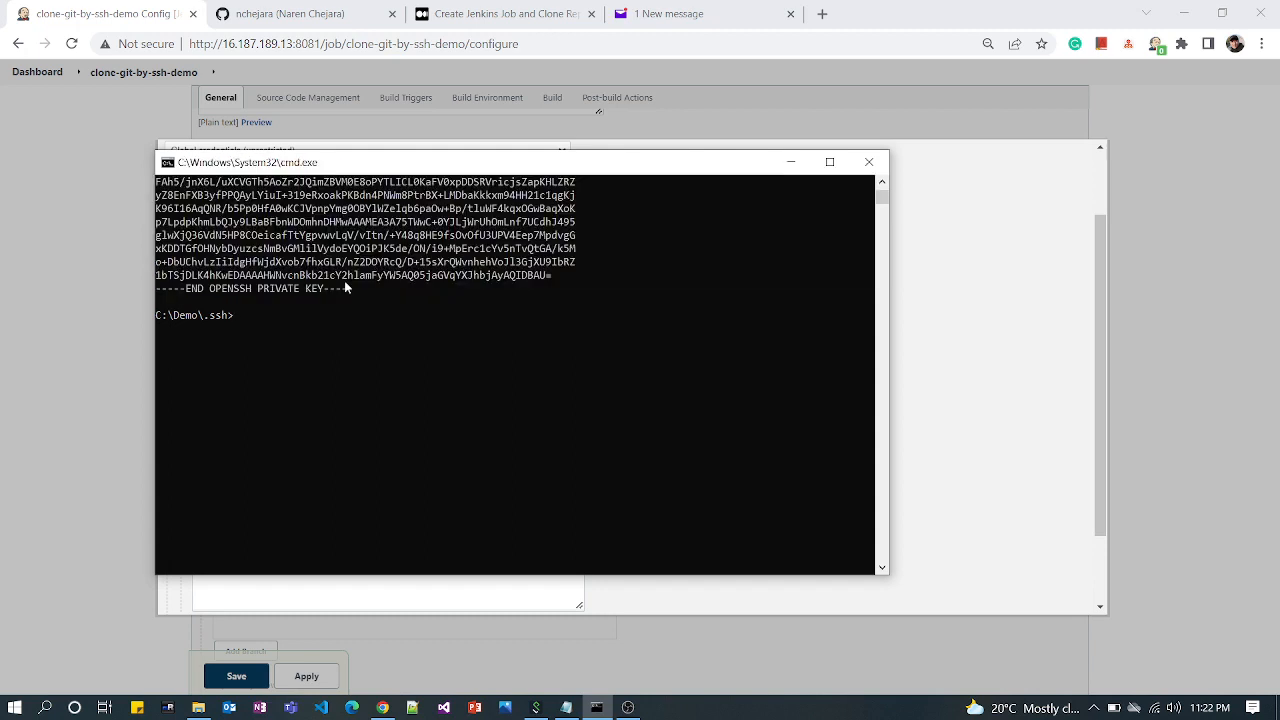
click(1010, 265)
click(366, 577)
key(ctrl+v)
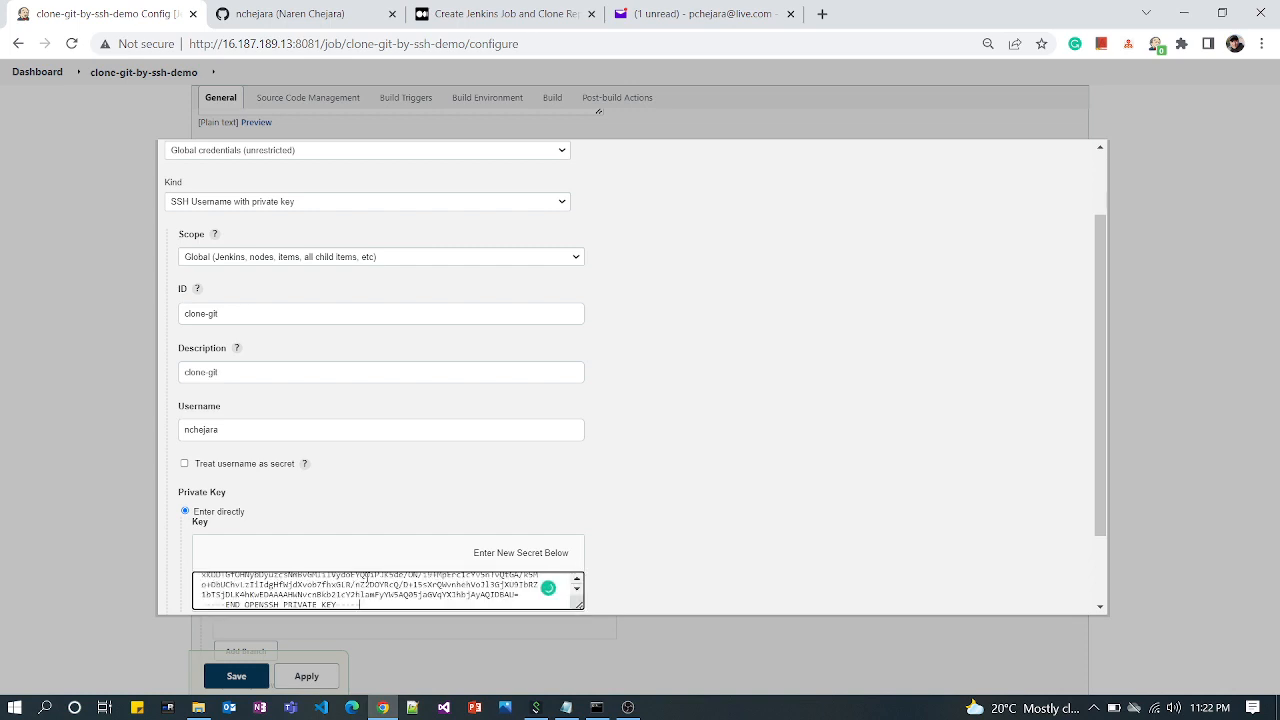
Add the credential and select the clone-git entry as the Git repository's credentials
scroll(447, 515, down, 2)
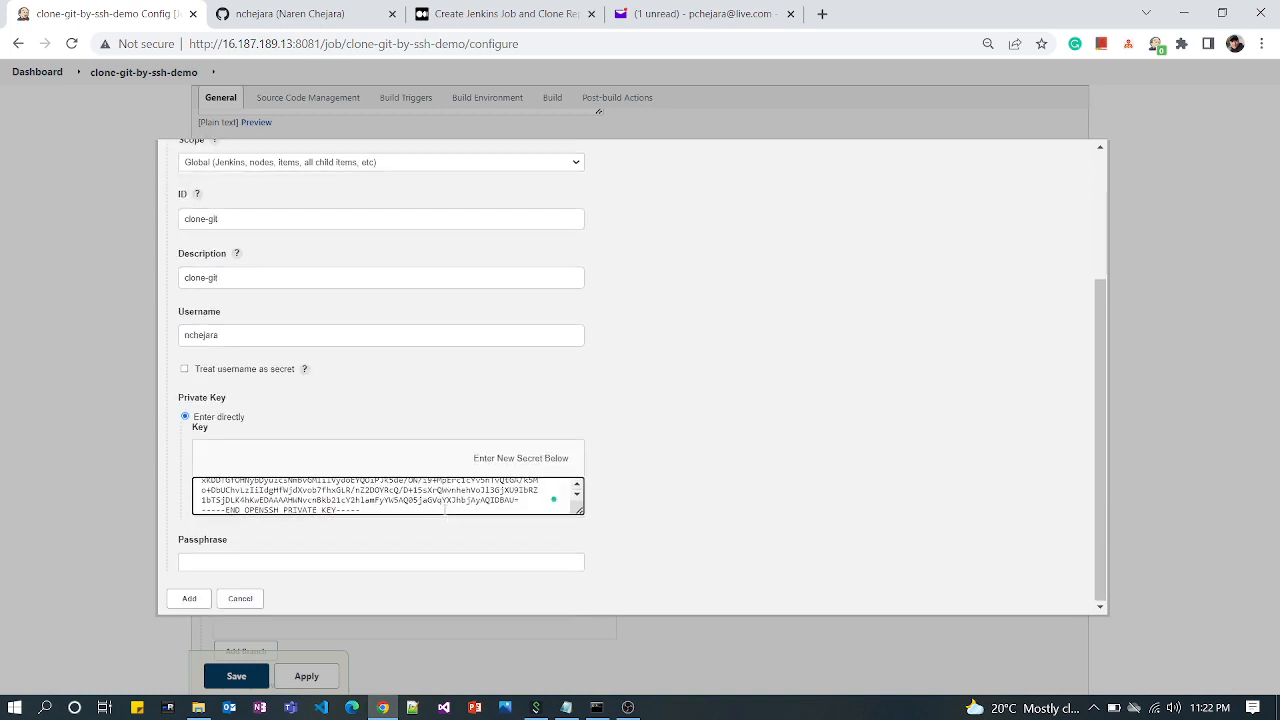
click(186, 597)
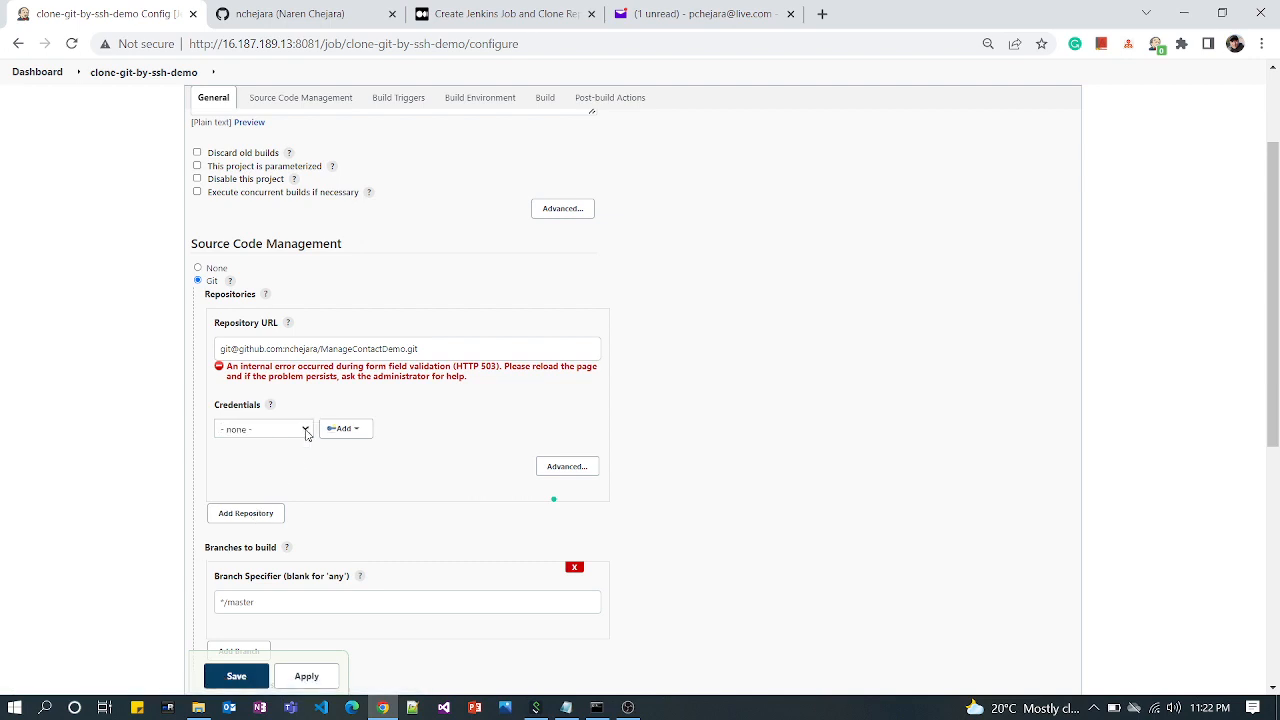
click(304, 429)
click(293, 458)
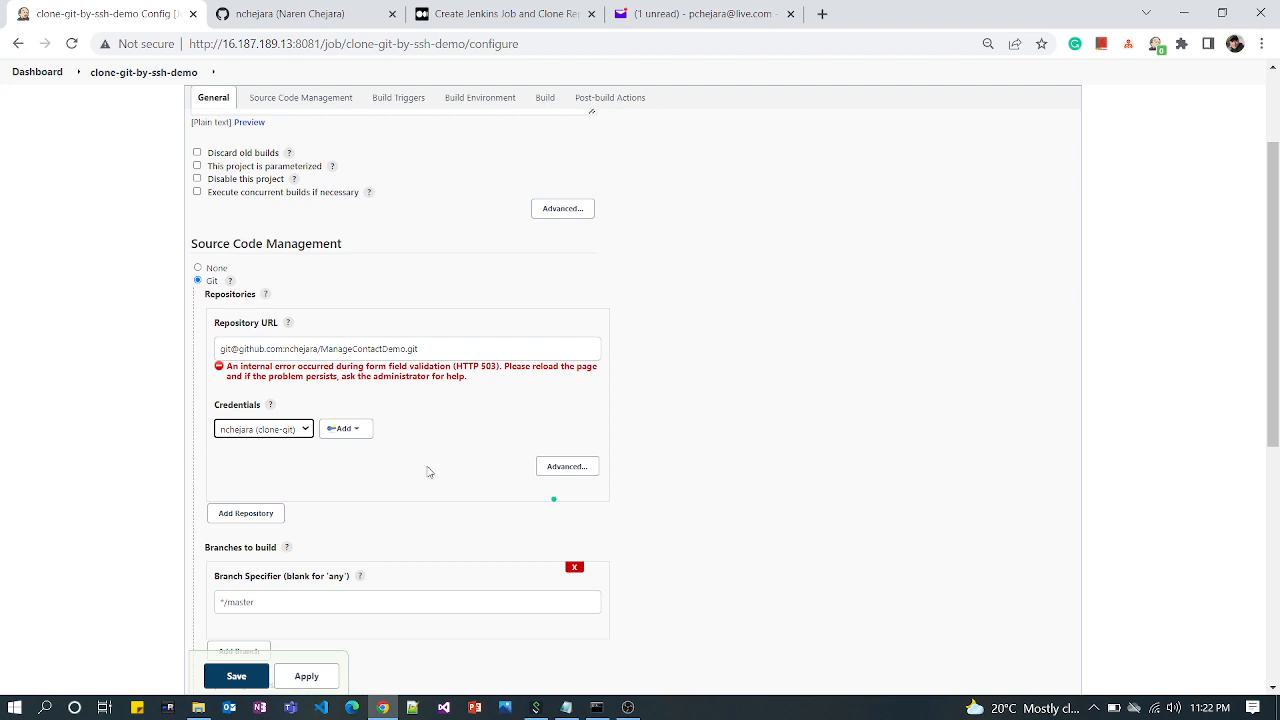
Add an Execute shell build step with the command ls -l and save the job configuration
scroll(428, 468, down, 2)
click(253, 450)
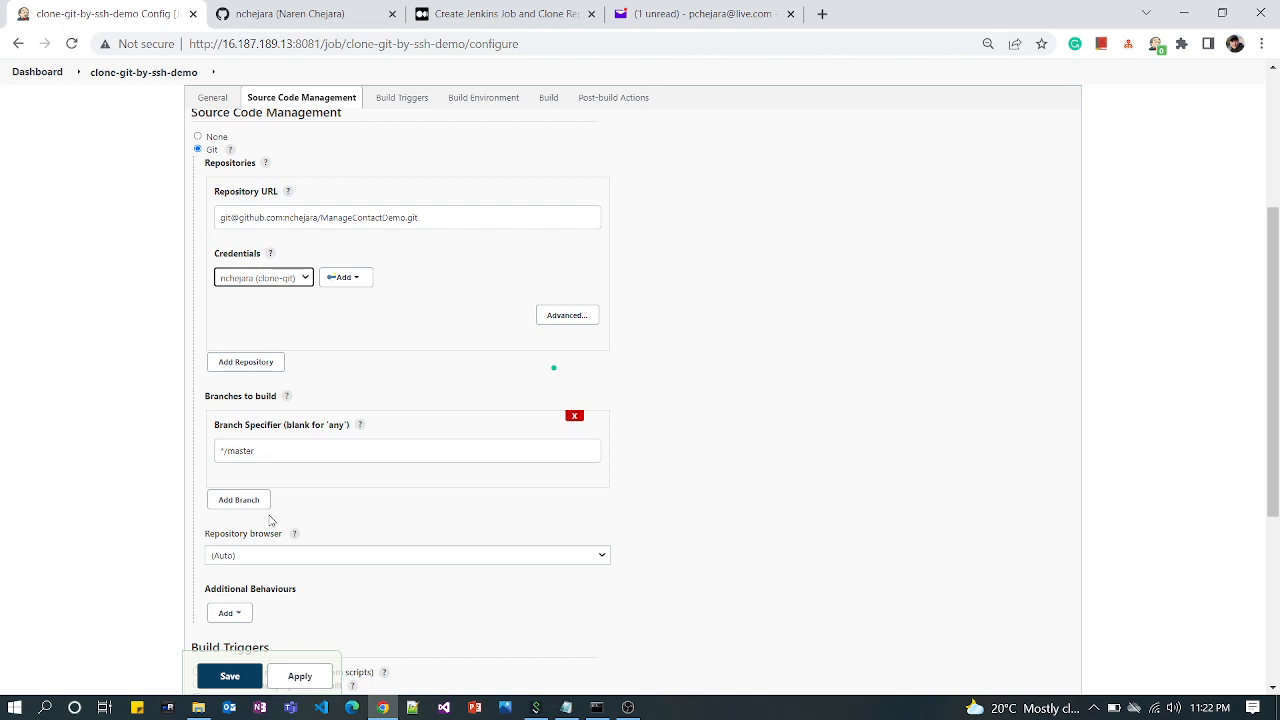
scroll(280, 503, down, 2)
scroll(298, 512, down, 2)
scroll(280, 560, up, 1)
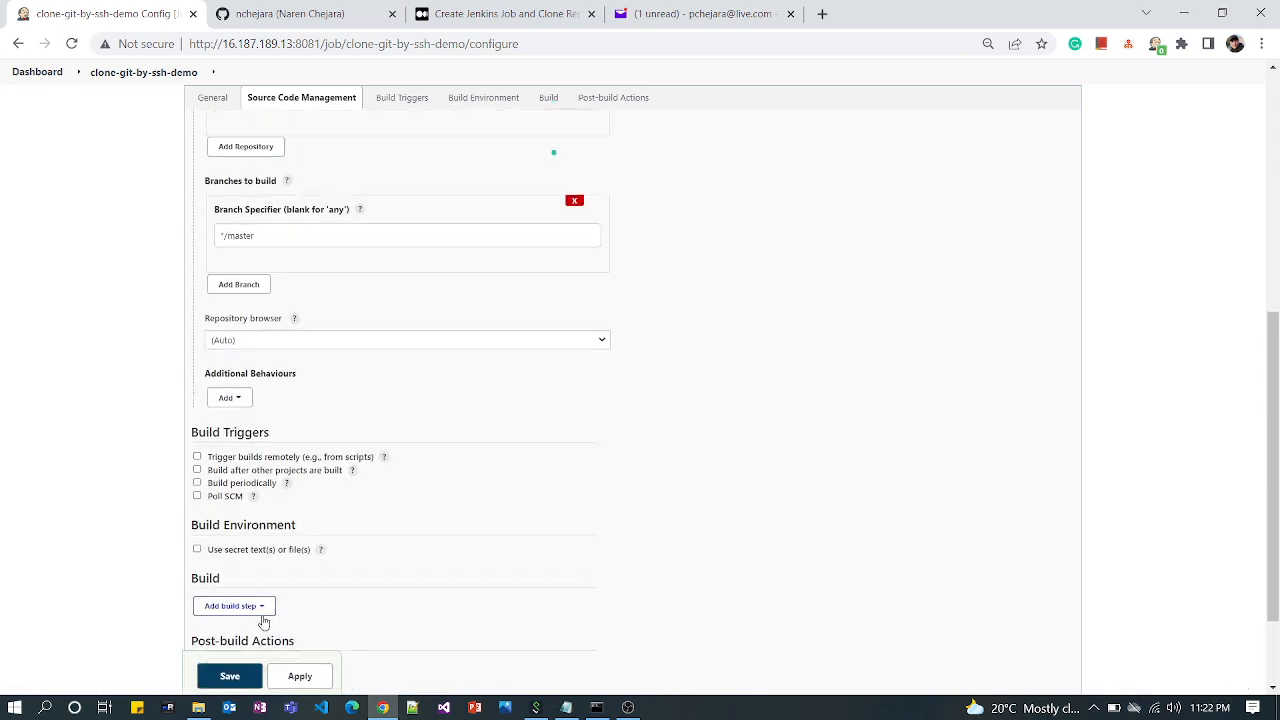
scroll(263, 615, down, 2)
click(262, 483)
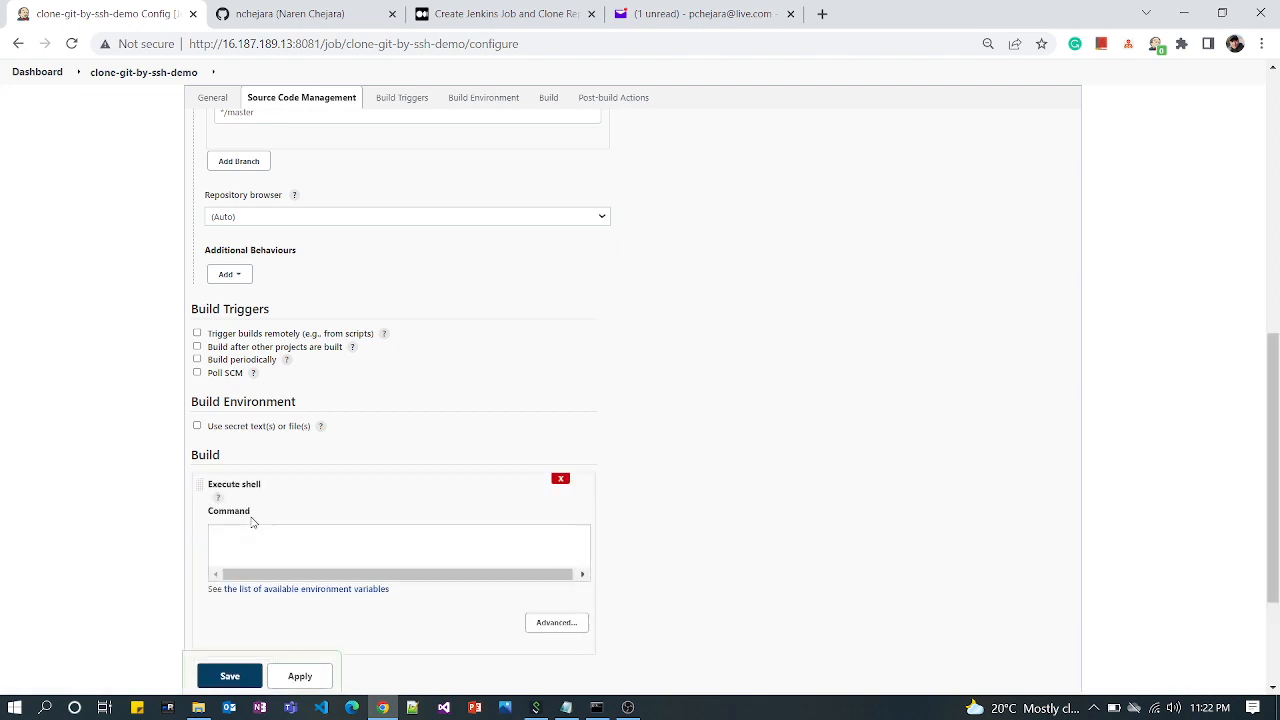
scroll(252, 520, down, 2)
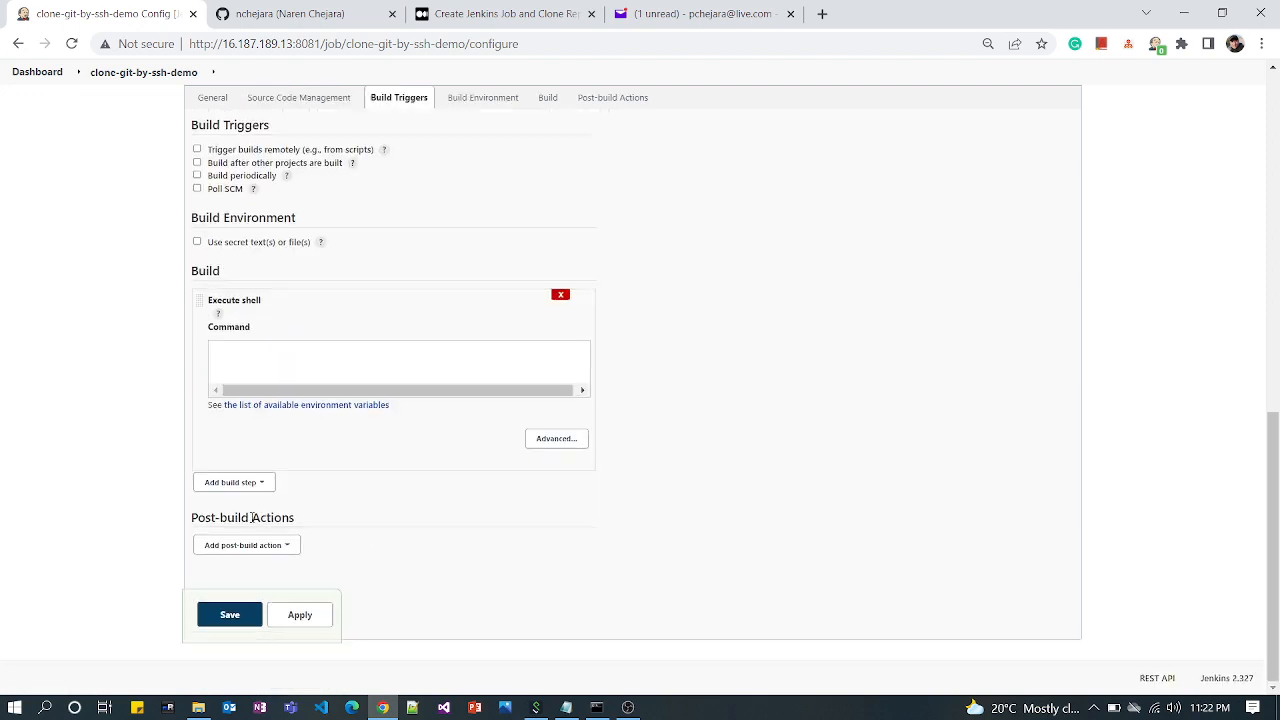
click(280, 377)
text(ls -l)
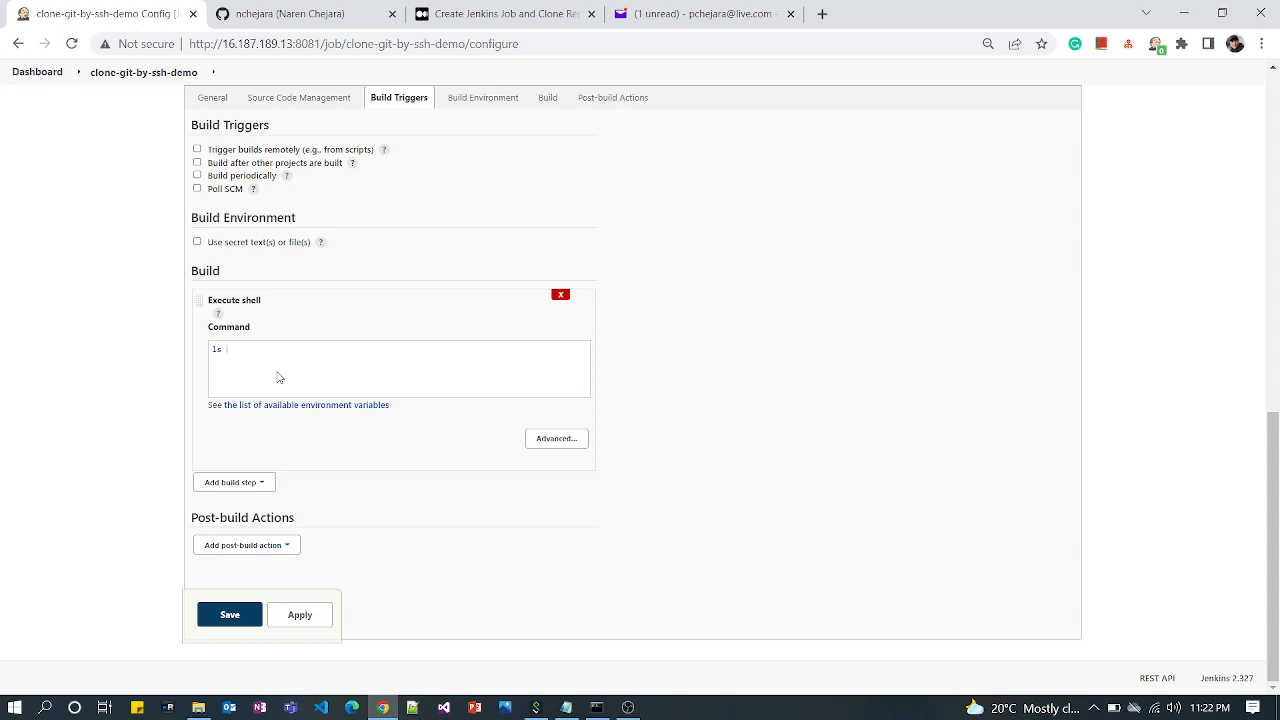
click(218, 614)
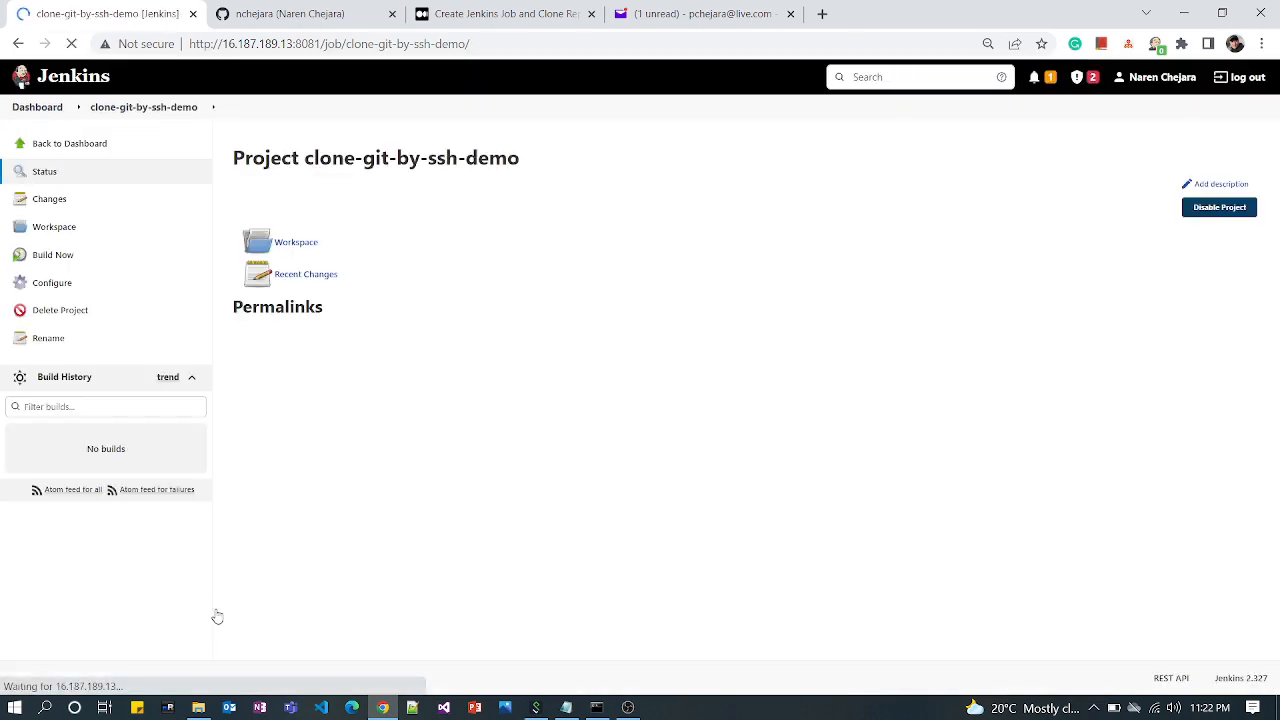
Build the clone-git-by-ssh-demo job and open the console output of build #1
click(51, 262)
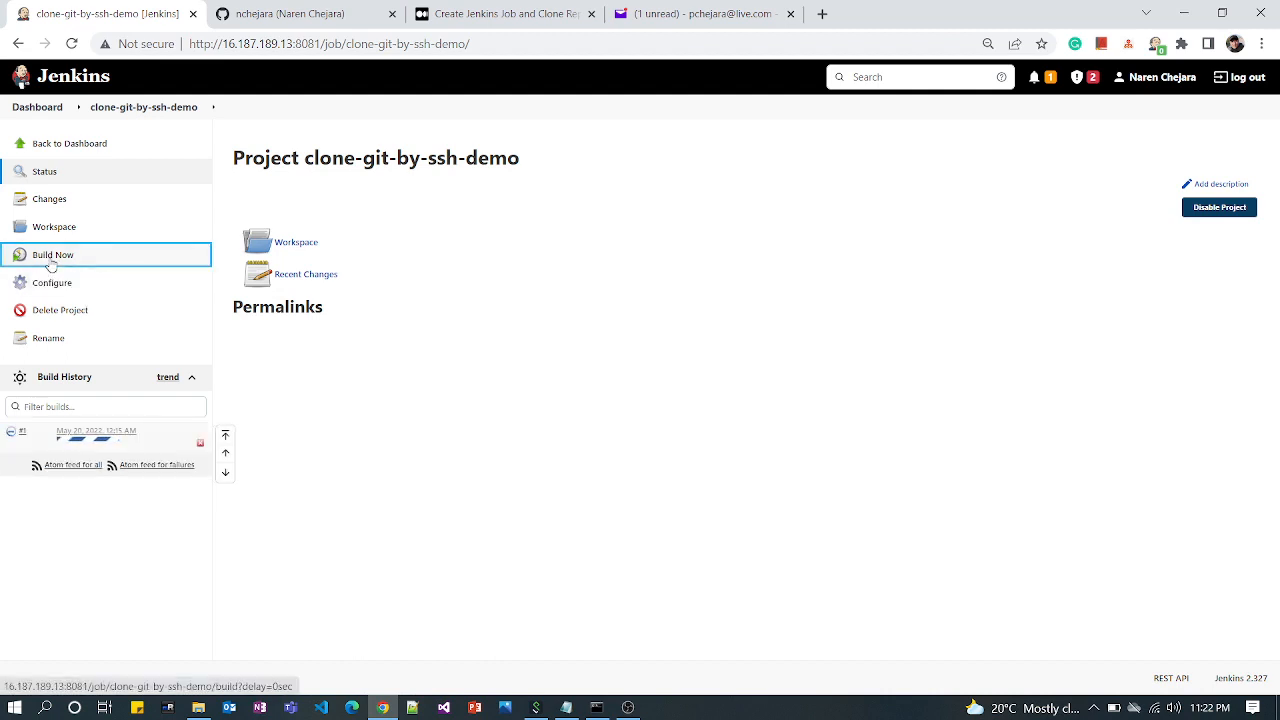
click(103, 446)
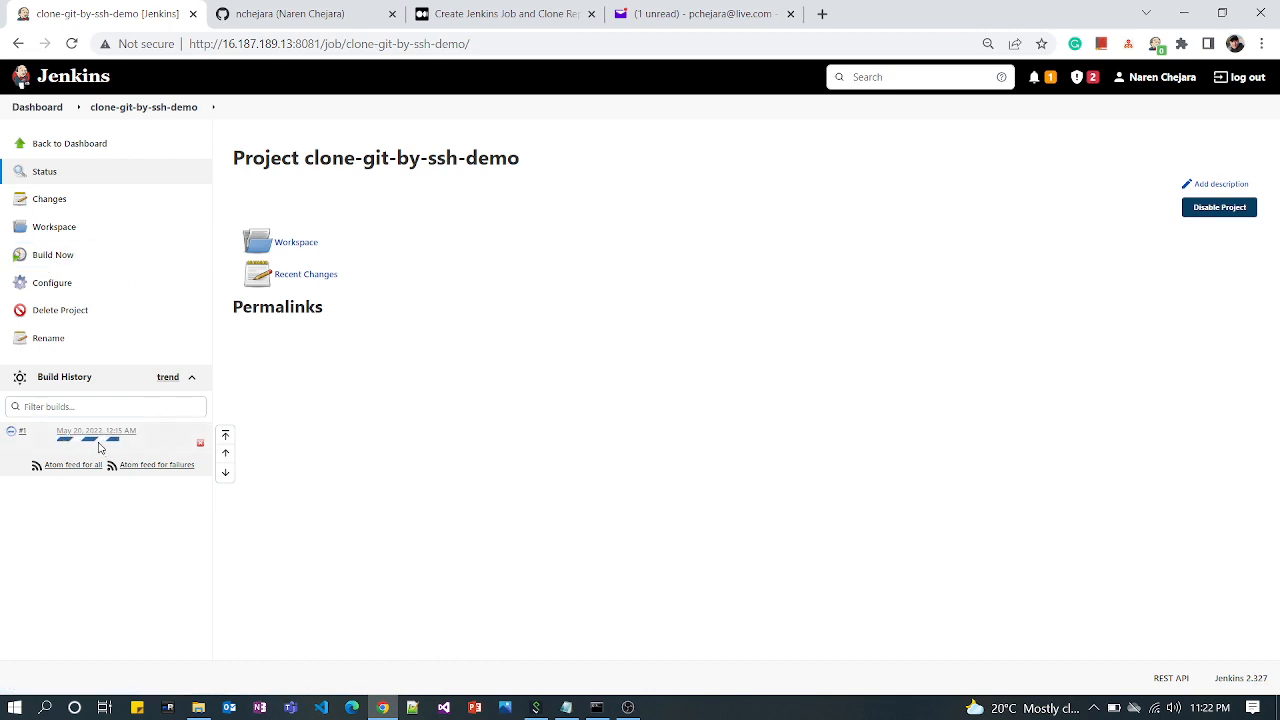
click(99, 440)
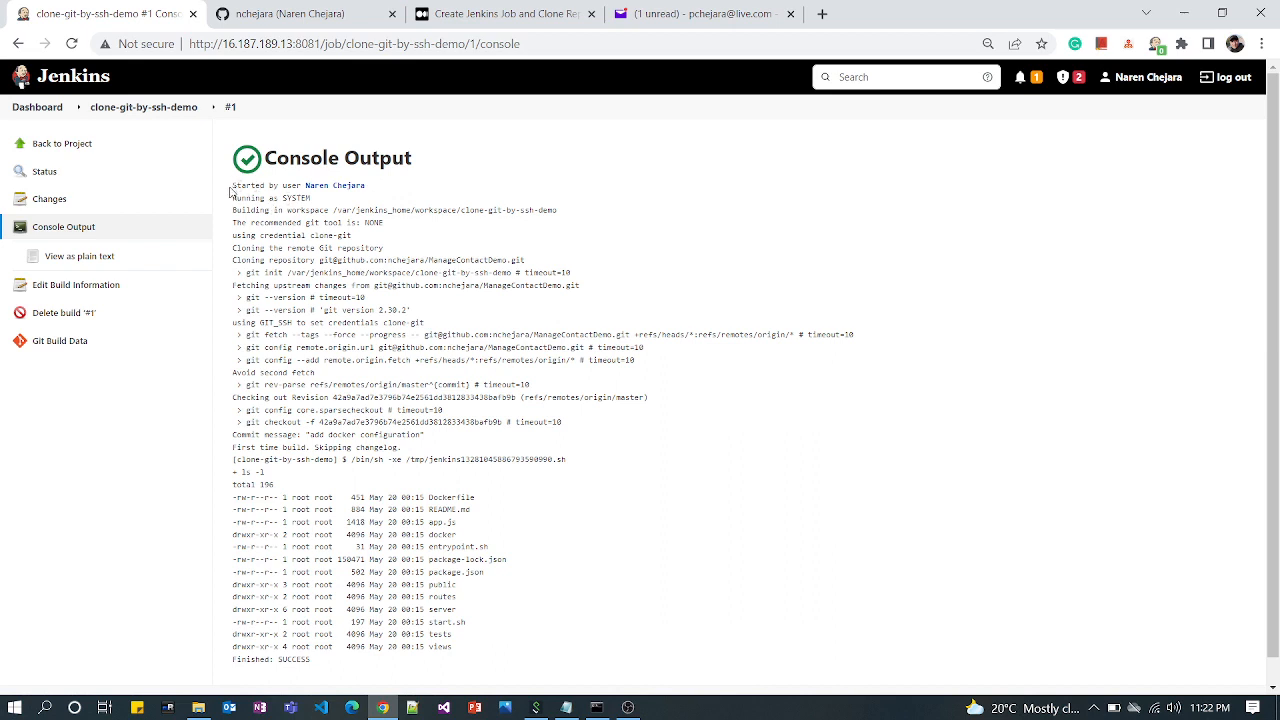
Examine the console output for the user who started the build, the repository cloning lines and the file listing
drag(233, 186, 405, 190)
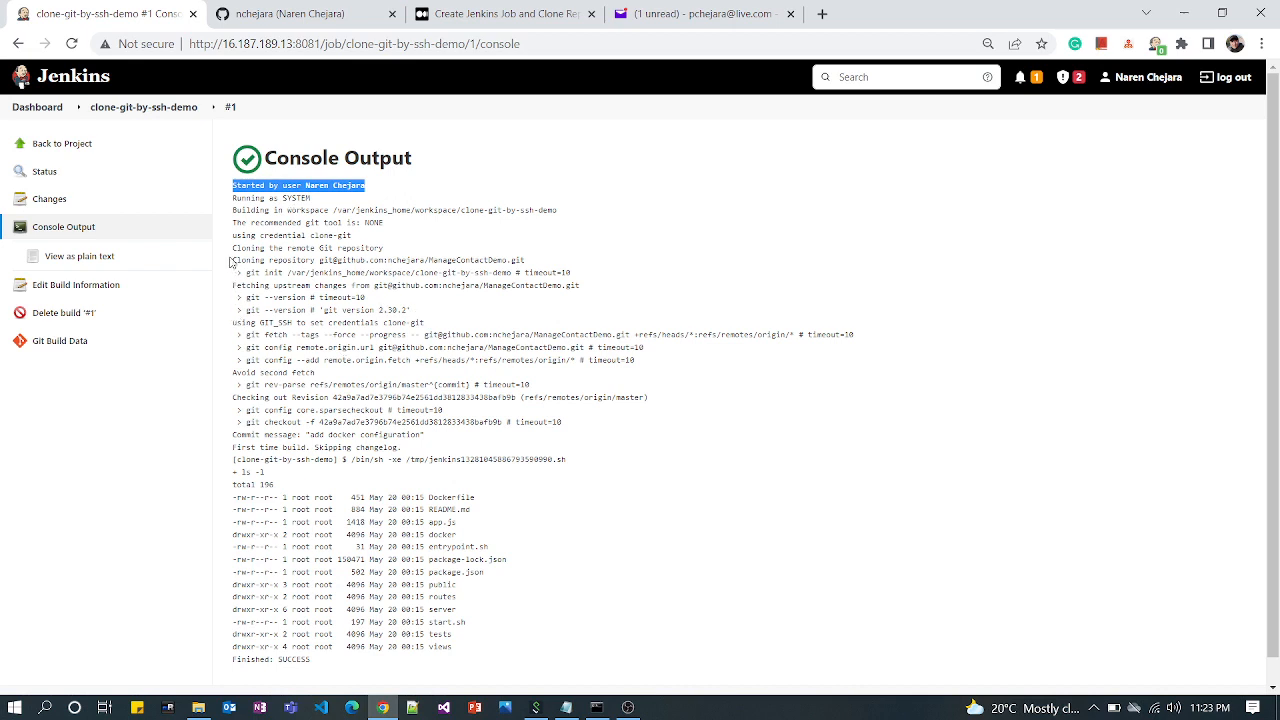
drag(233, 261, 452, 256)
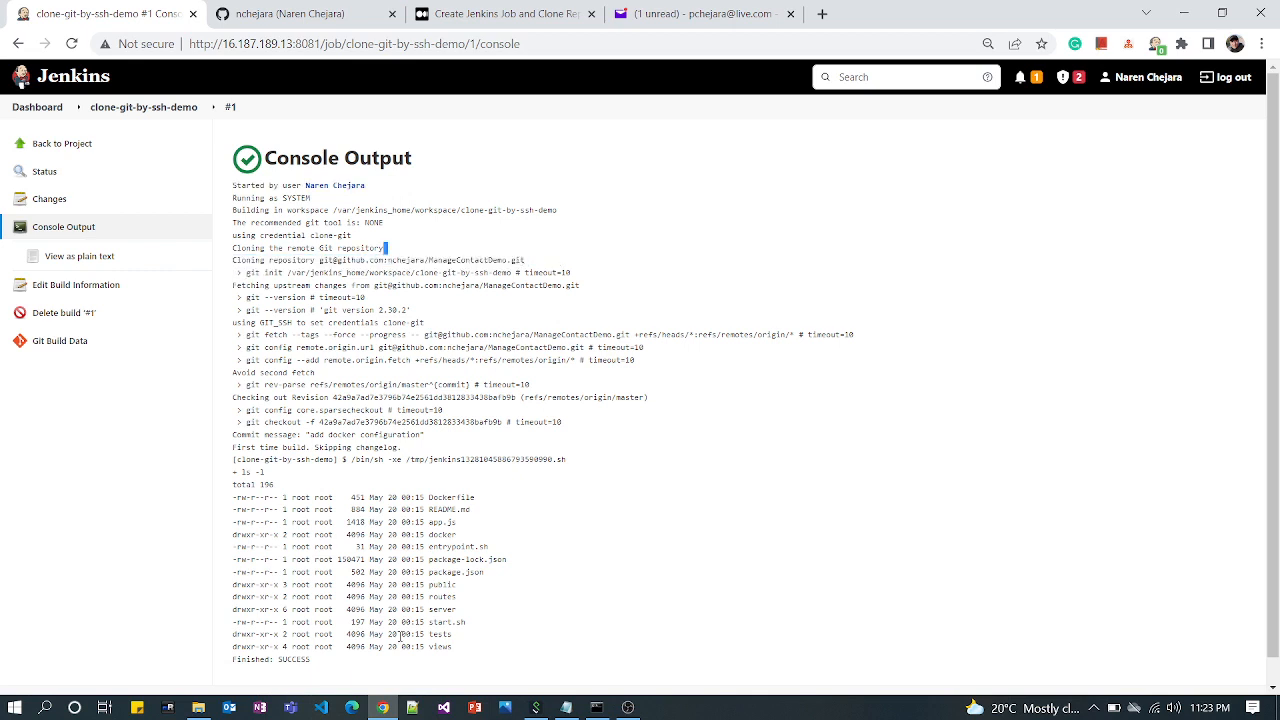
drag(324, 664, 225, 502)
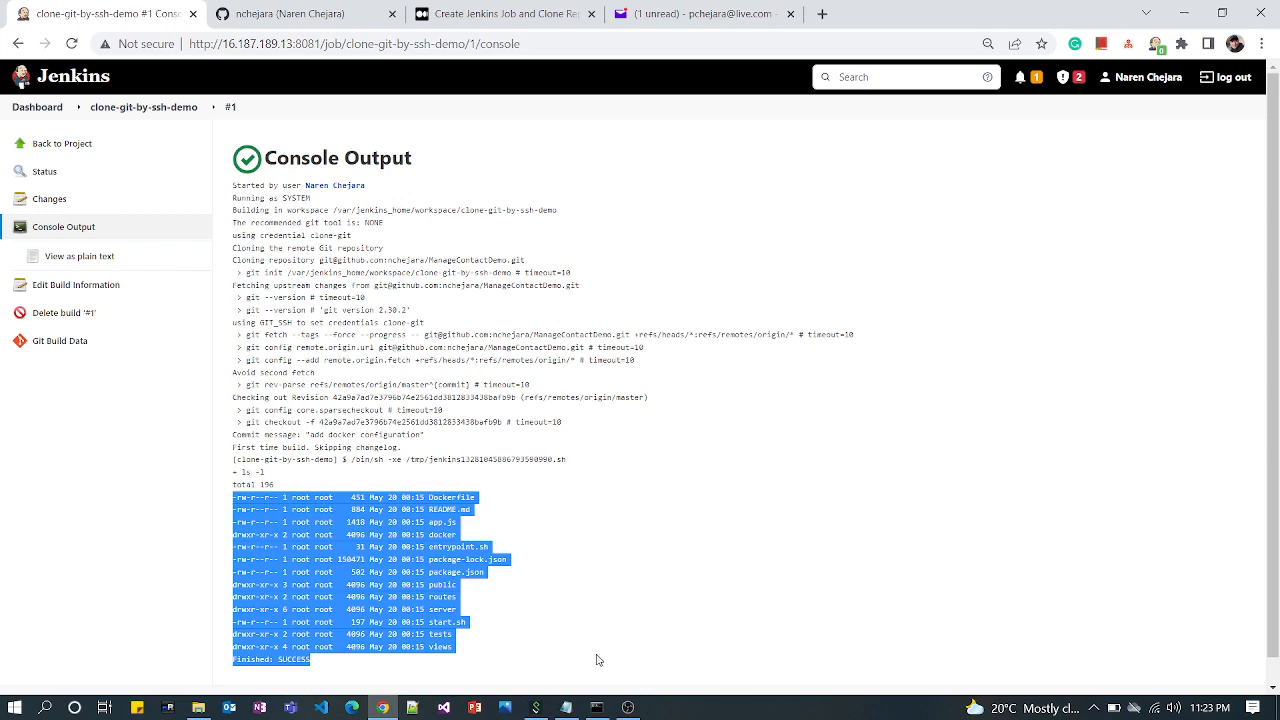
click(628, 707)
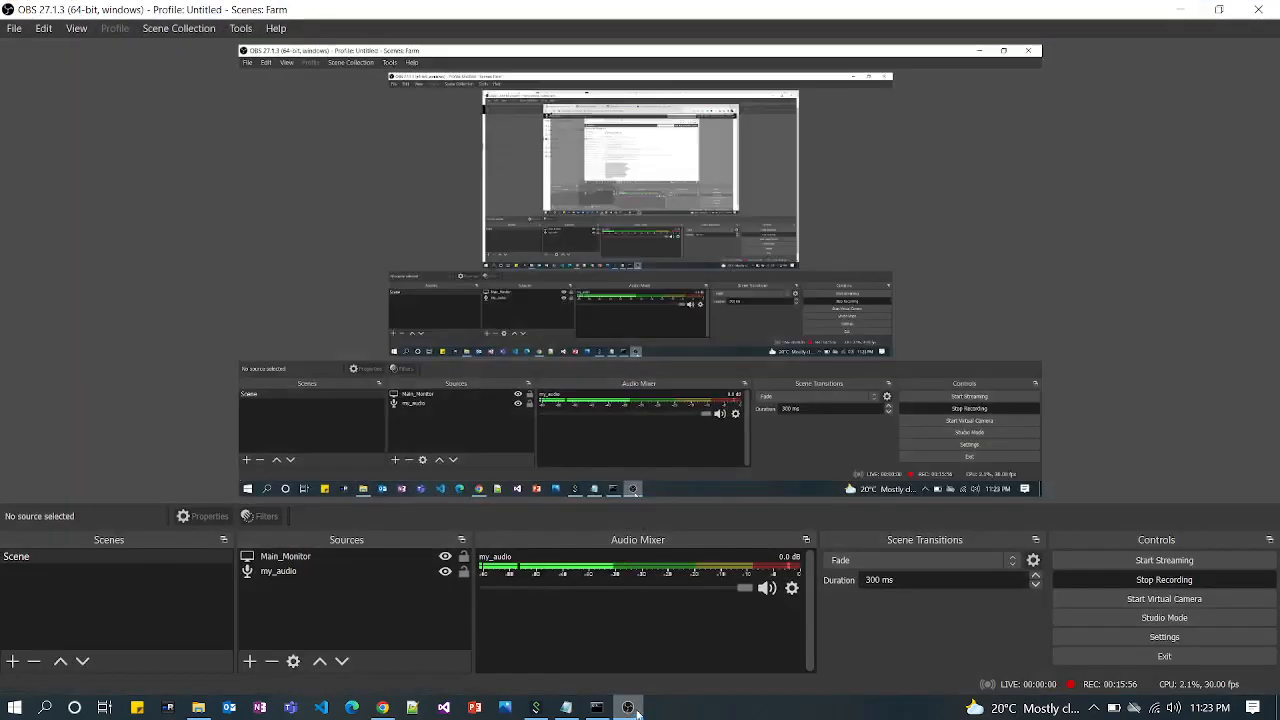